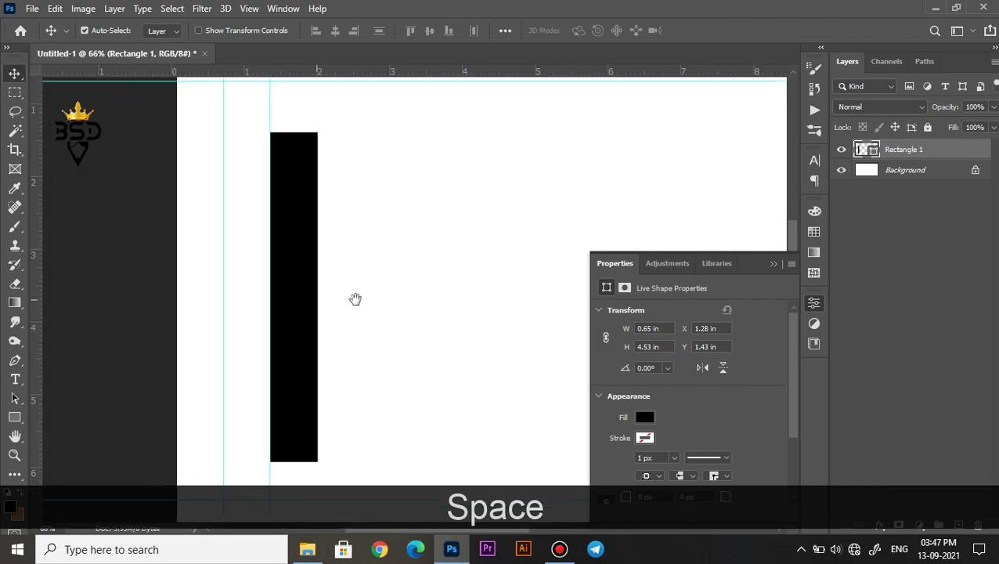
- Move the black vertical bar near the canvas centre and shorten it to about 90% of its height
left_click(774, 264)
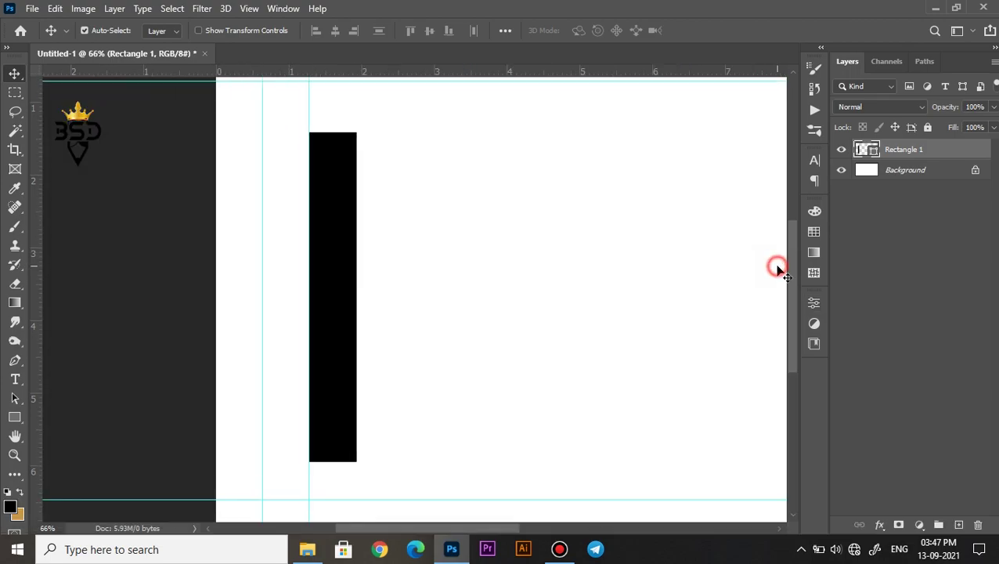
key("ctrl+0")
left_click_drag(157, 300, 314, 297)
key("ctrl+t")
scroll(307, 292, "up", 1)
left_click_drag(307, 173, 307, 188)
scroll(308, 305, "up", 5)
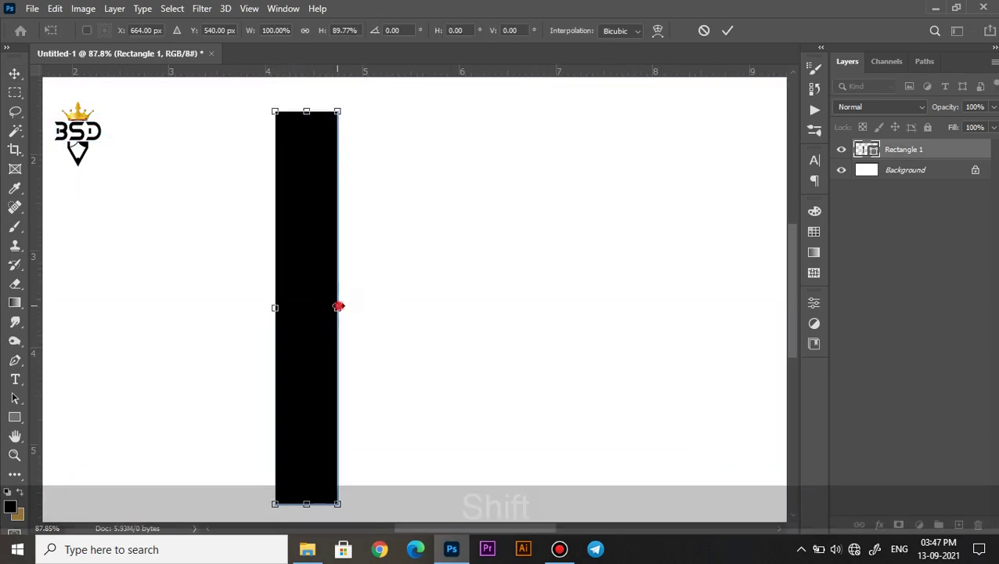
left_click_drag(339, 307, 337, 308)
key("Return")
- Duplicate the vertical bar, rotate the copy 90 degrees and place it across the lower half as a crossbar
scroll(296, 355, "down", 5)
left_click_drag(296, 355, 412, 370)
scroll(413, 369, "up", 2)
key("ctrl+j")
key("ctrl+t")
left_click_drag(462, 160, 290, 233)
double_click(399, 31)
type("90")
left_click_drag(495, 318, 438, 339)
scroll(305, 308, "up", 6)
- Duplicate the crossbar to the top of the vertical bar and trim its right end flush with the bar's outer edge
left_click_drag(403, 297, 379, 197)
scroll(402, 310, "down", 5)
key("Return")
scroll(379, 197, "up", 3)
key("ctrl+t")
left_click_drag(621, 179, 491, 177)
key("Return")
scroll(368, 252, "down", 3)
key("space")
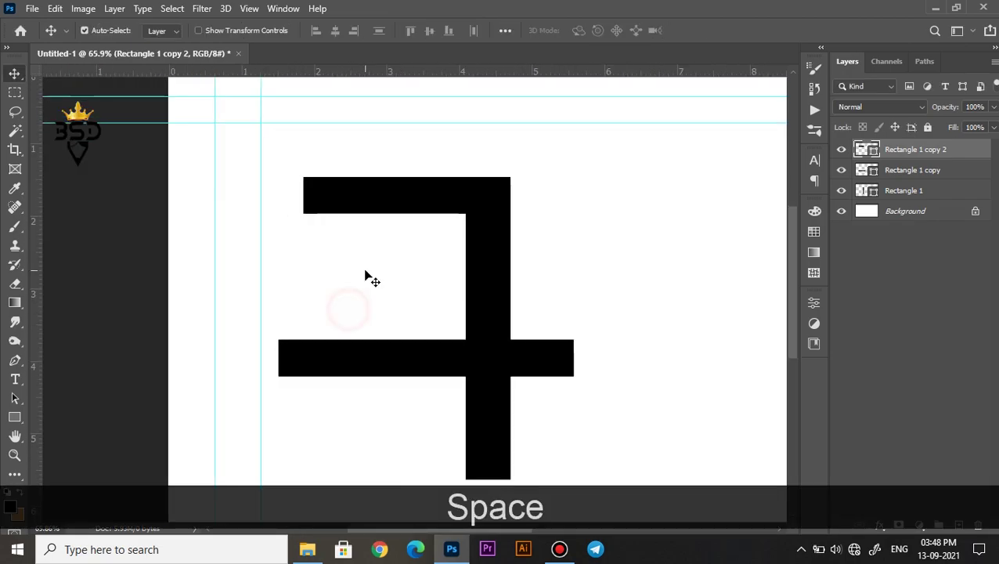
- Fine-tune the vertical bar's size to about 99.7% width and 100.3% height
left_click(500, 295)
scroll(453, 354, "down", 1)
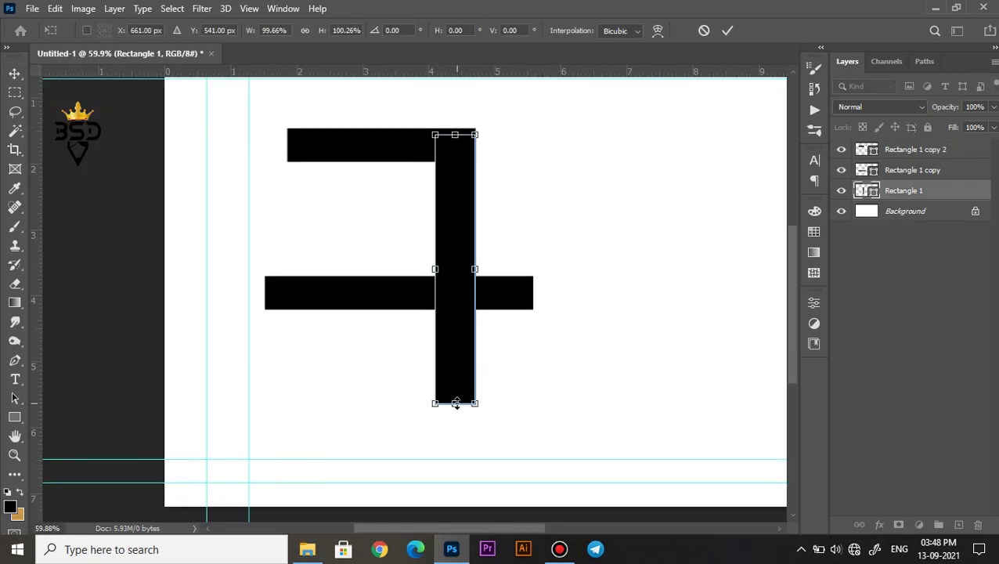
key("Return")
scroll(337, 260, "up", 1)
- Duplicate the vertical bar to the left and trim the top bar flush with the copy's outer edge
left_click_drag(466, 207, 329, 194, "alt")
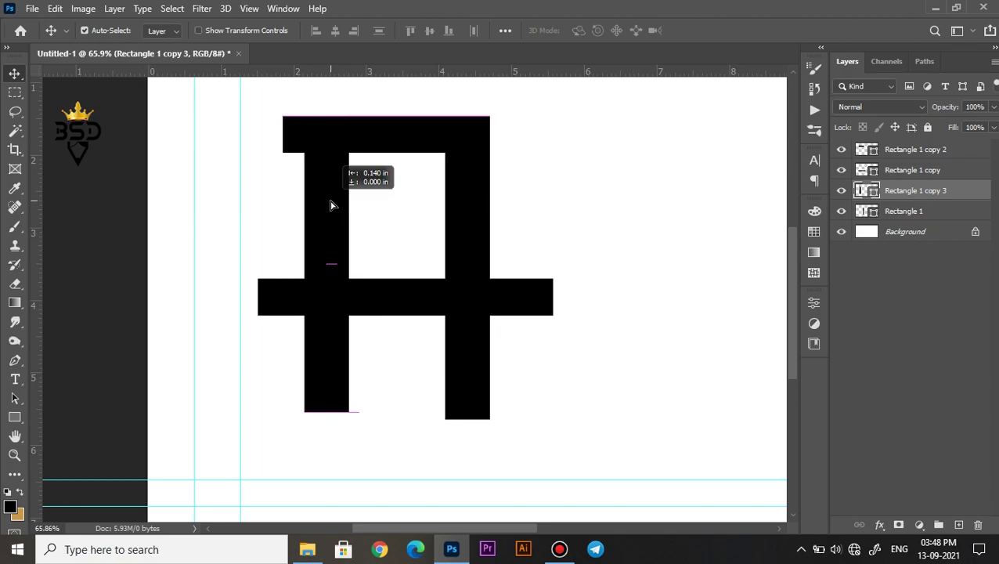
scroll(358, 190, "up", 1)
left_click(397, 142)
key("Return")
scroll(360, 137, "down", 1)
- Duplicate the top bar to just above the crossbar and shorten the copy from the right to about 62% width
left_click_drag(359, 137, 419, 314)
scroll(435, 197, "up", 1)
scroll(420, 205, "down", 3)
scroll(420, 317, "up", 1)
key("ctrl+t")
left_click_drag(523, 300, 486, 299)
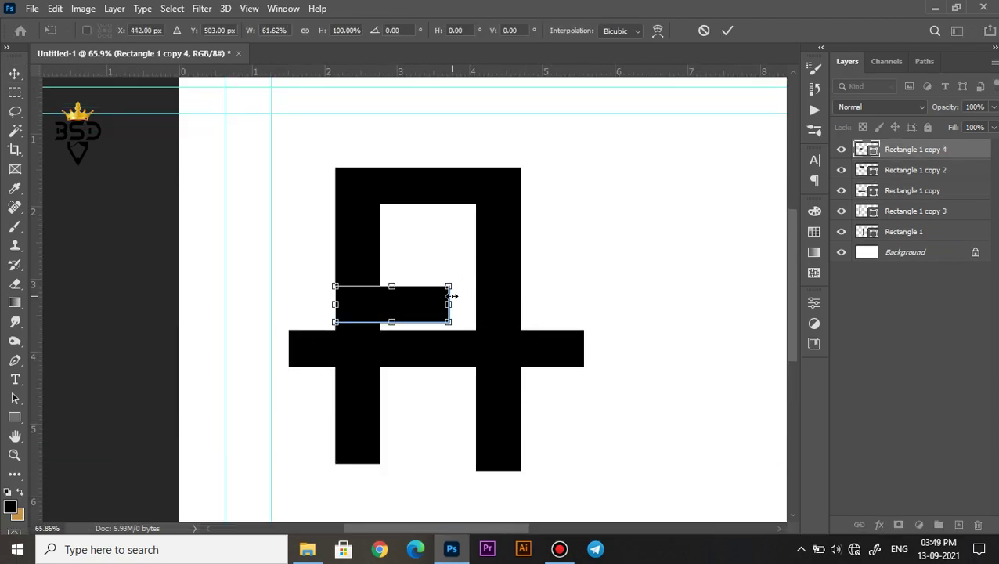
key("Return")
scroll(451, 296, "up", 1)
scroll(472, 427, "down", 1)
- Duplicate a vertical bar inside the frame and shorten it to rise from the right end of the short horizontal bar
key("ctrl+t")
left_click_drag(476, 501, 485, 345)
scroll(478, 270, "up", 1)
left_click_drag(476, 197, 475, 233)
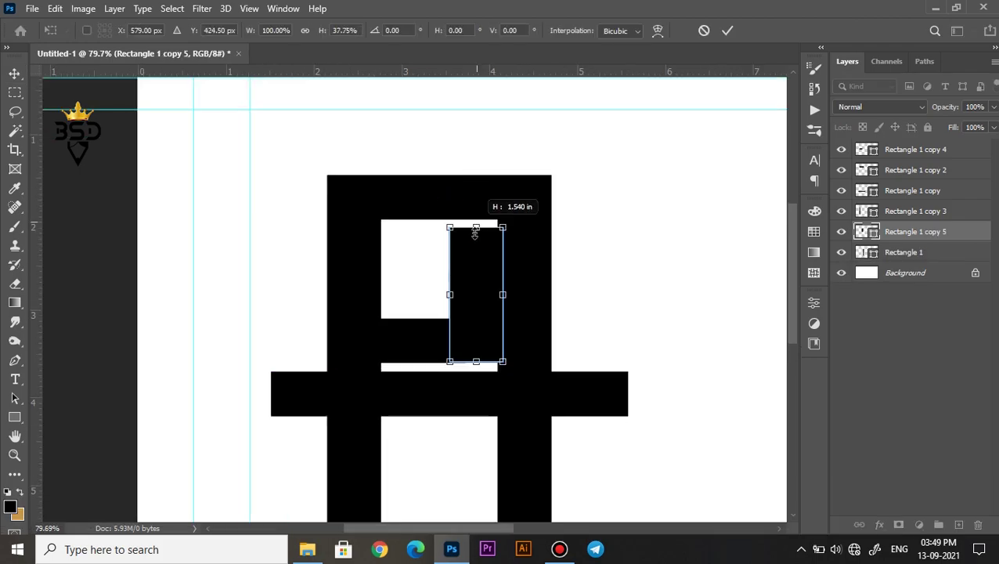
scroll(454, 351, "up", 2)
key("Right")
key("Left")
- Nudge the short horizontal bar and the inner vertical bar up until their lower edges line up
key("space")
scroll(449, 288, "up", 1)
left_click(412, 384)
scroll(413, 384, "down", 1)
key("Up")
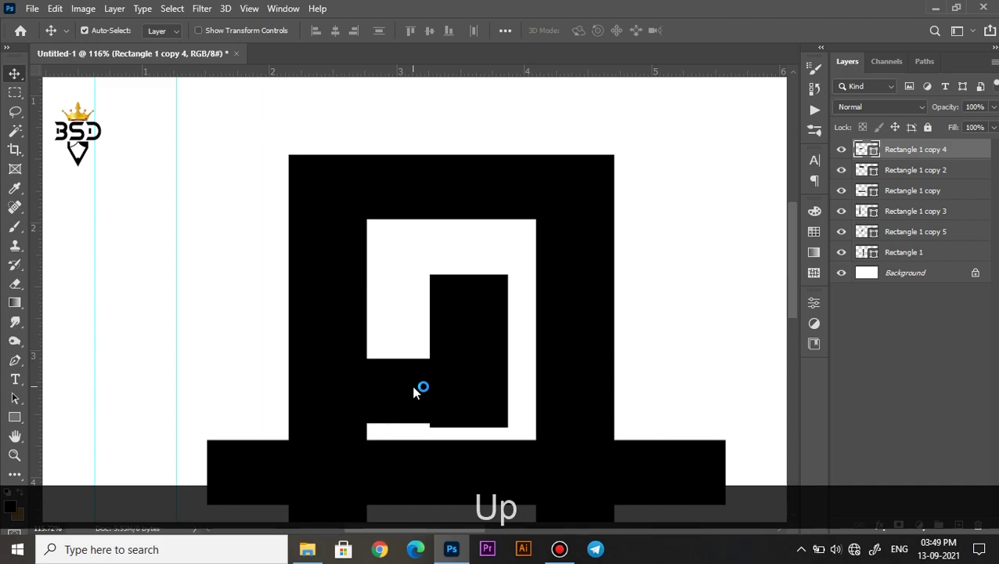
right_click(450, 301)
left_click(480, 324)
key("Up")
- Shorten the left vertical bar so it ends flush with the underside of the short horizontal bar
right_click(375, 340)
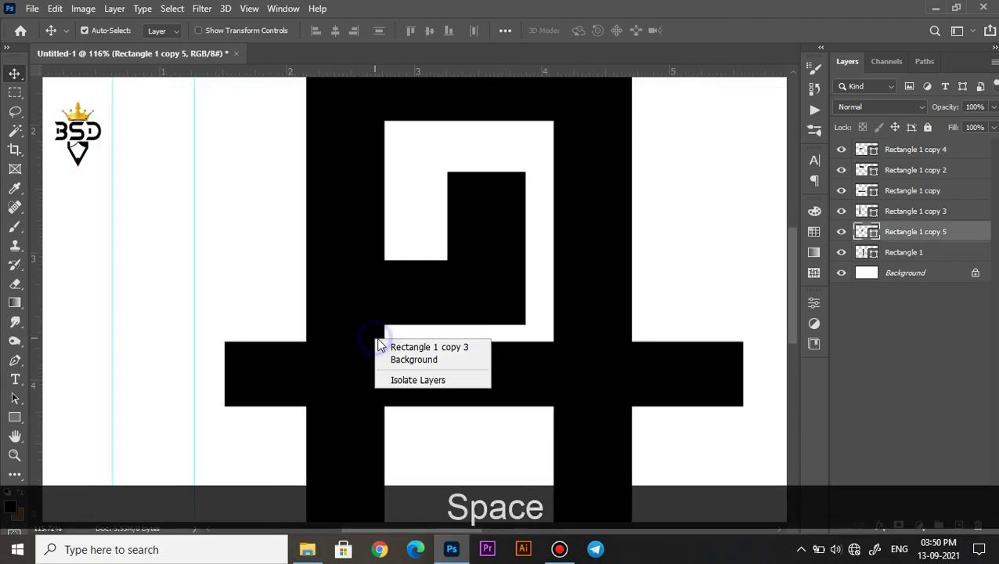
left_click(419, 347)
key("ctrl+t")
scroll(353, 342, "down", 3)
left_click_drag(353, 474, 354, 344)
scroll(353, 344, "up", 5)
key("Return")
left_click(434, 364)
scroll(431, 360, "down", 5)
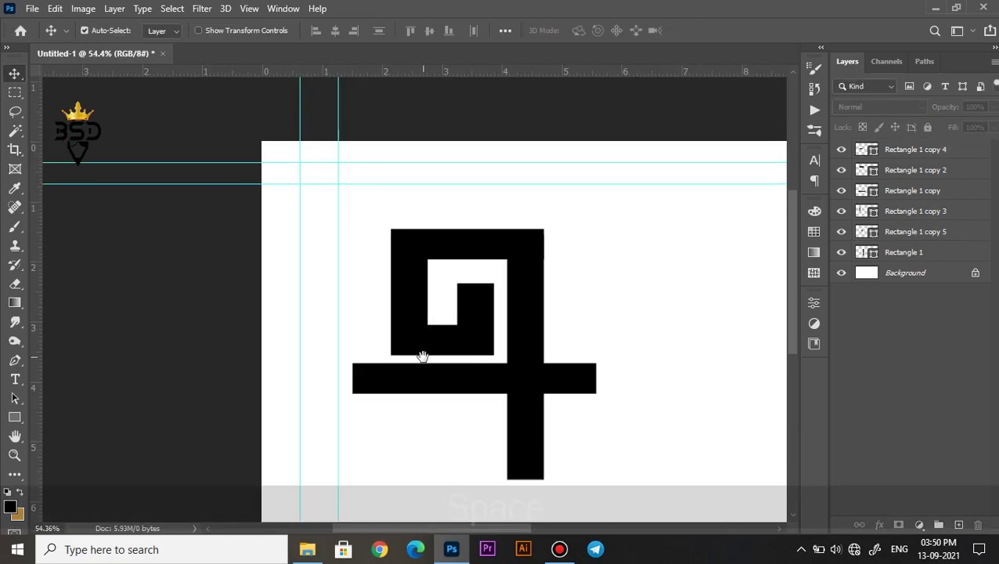
- Stretch the crossbar's left end to about 0.4 in from the canvas's left edge
scroll(486, 307, "up", 3)
key("space")
scroll(495, 313, "up", 2)
scroll(453, 330, "down", 3)
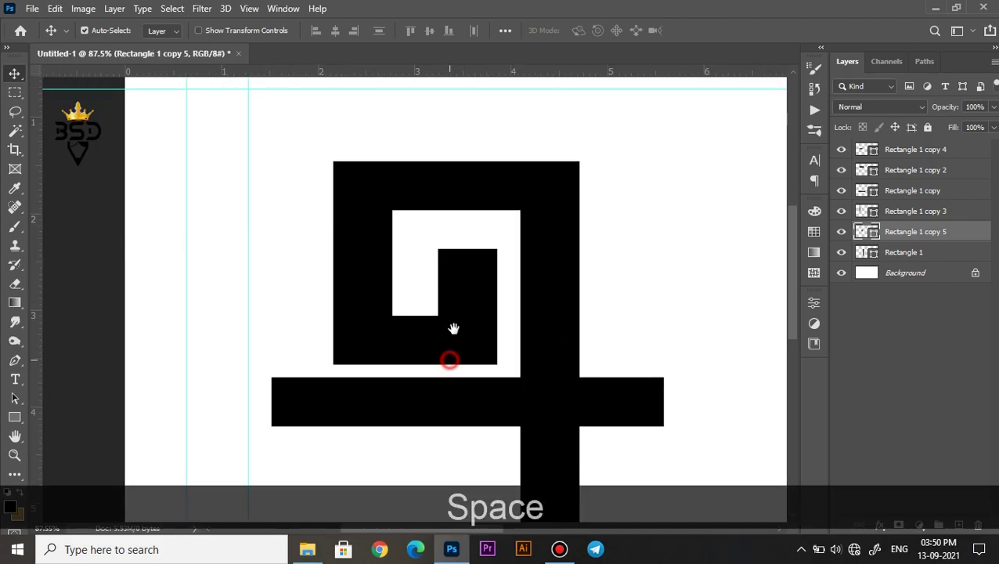
scroll(461, 336, "up", 2)
left_click(462, 337)
scroll(462, 337, "down", 3)
key("space")
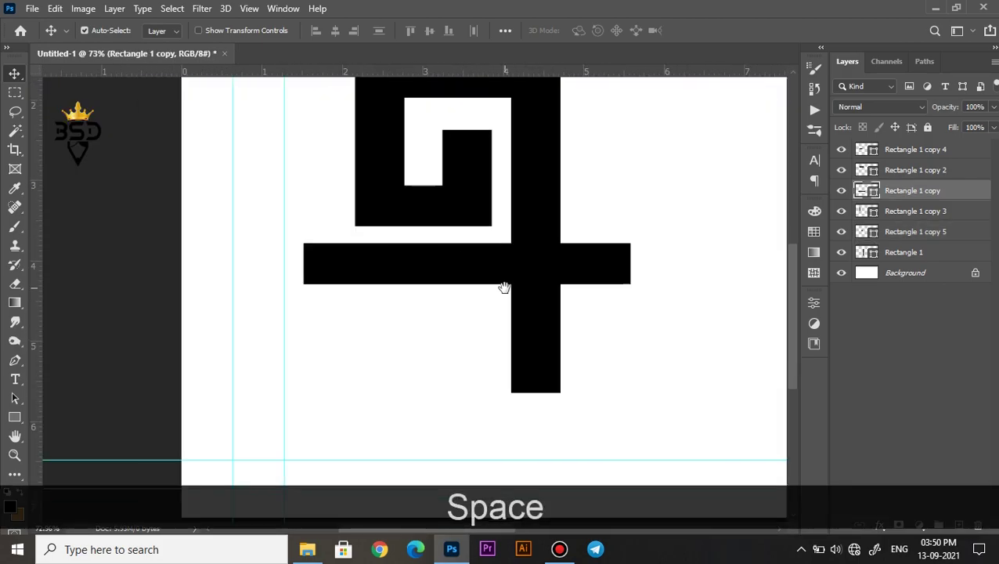
key("ctrl+t")
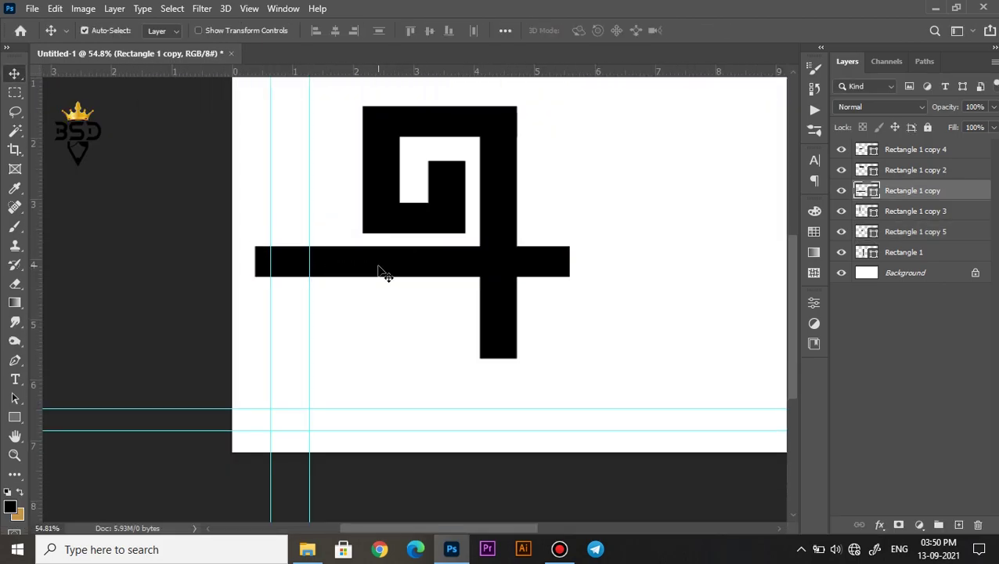
- Duplicate the crossbar to the foot of the main vertical bar and trim its right end flush with that bar
left_click_drag(382, 270, 376, 364)
scroll(376, 364, "up", 2)
scroll(381, 364, "down", 2)
key("space")
scroll(505, 362, "up", 1)
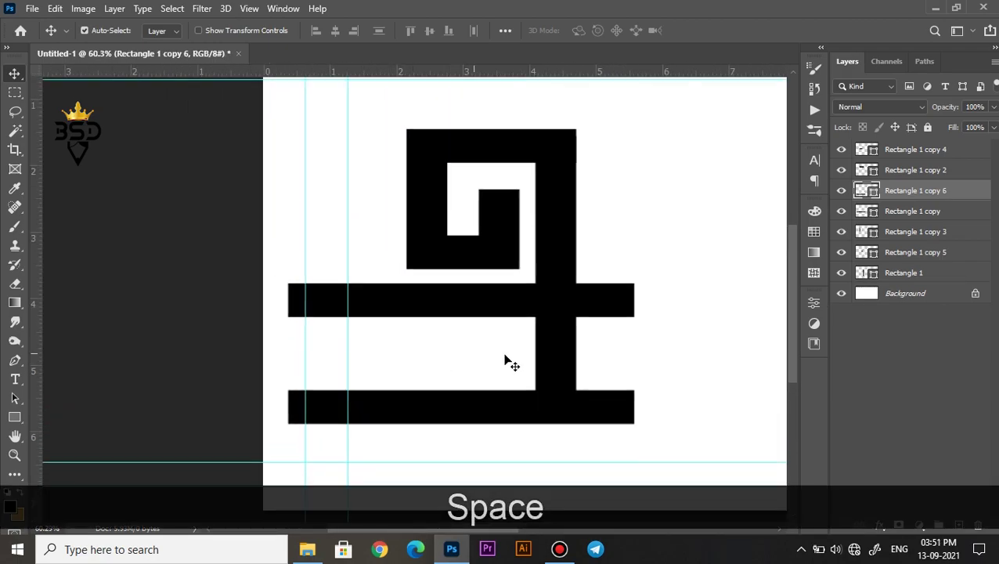
key("ctrl+t")
scroll(615, 411, "up", 2)
- Add a short vertical bar copy joining the left ends of the two lower horizontal bars
scroll(450, 286, "down", 1)
key("space")
left_click_drag(442, 147, 577, 163)
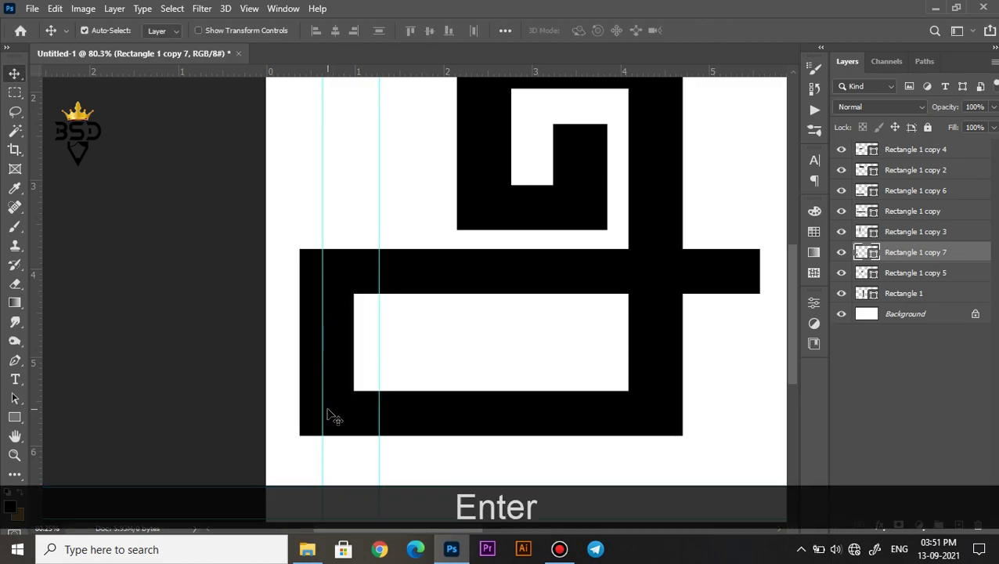
scroll(250, 368, "down", 3)
scroll(379, 263, "up", 2)
- Duplicate the vertical bar to the crossbar's right end and set its height to about 3.53 in, level with the inner bar's top
key("space")
left_click_drag(379, 263, 452, 286)
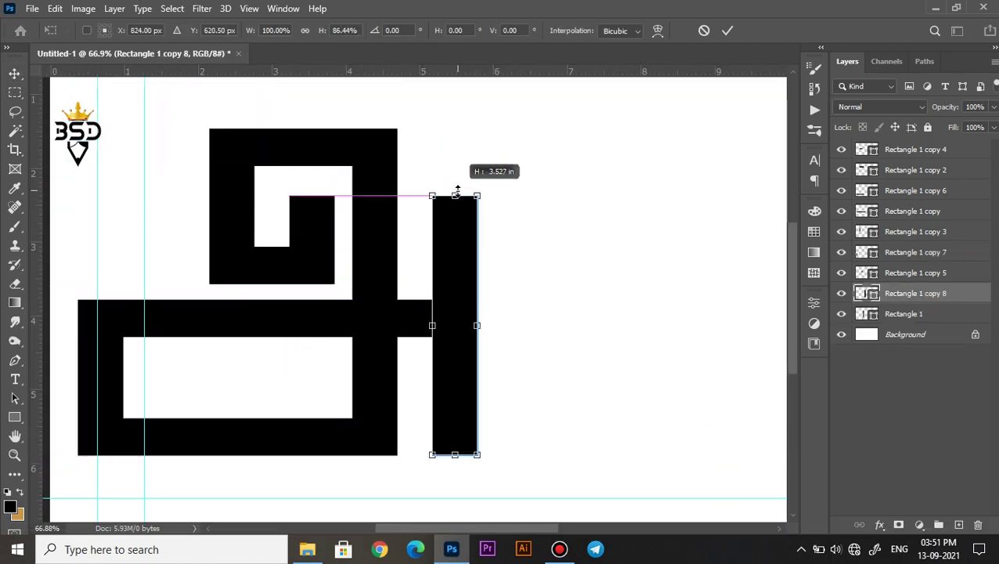
key("Return")
- Add a layer mask to the inner short vertical bar and cut its top at a slant using the Polygonal Lasso
key("space")
left_click_drag(454, 216, 577, 318)
left_click_drag(395, 259, 439, 268)
left_click_drag(439, 268, 457, 338)
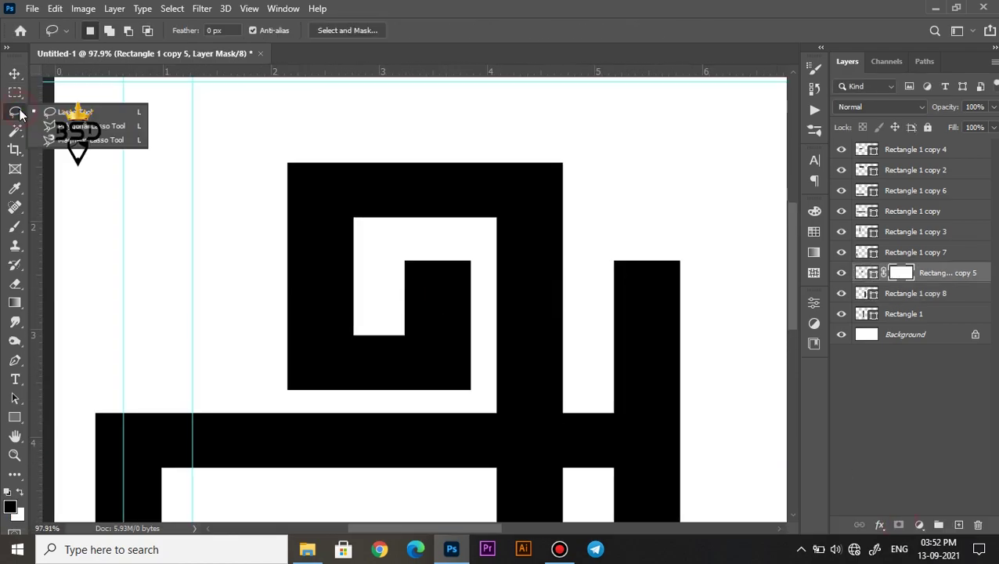
left_click(91, 126)
scroll(248, 235, "up", 4)
key("space")
mouse_move(530, 310)
left_mouse_down()
mouse_move(339, 138)
mouse_move(408, 373)
left_mouse_up()
left_click(282, 280)
scroll(470, 407, "down", 2)
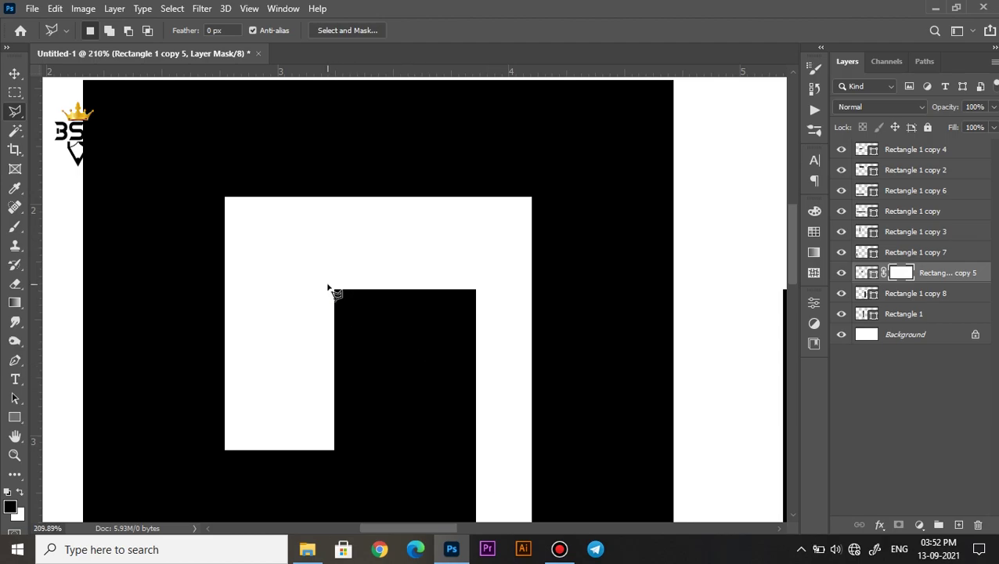
key("ctrl+d")
key("v")
- Duplicate the main vertical bar and move the copy to the top of the layer stack
scroll(328, 283, "down", 8)
left_click_drag(426, 379, 513, 276)
scroll(352, 321, "up", 2)
scroll(374, 333, "down", 3)
left_click_drag(374, 336, 336, 369)
scroll(426, 330, "down", 1)
scroll(433, 307, "up", 3)
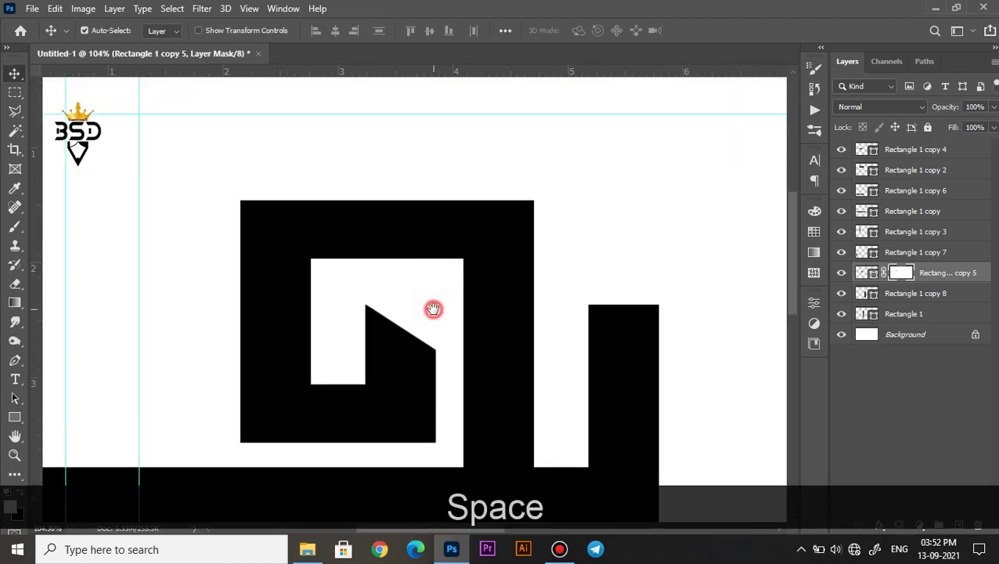
scroll(458, 357, "down", 2)
left_click(458, 356)
left_click_drag(909, 321, 909, 143)
- Duplicate the crossbar and move the copy directly below the topmost layer
scroll(306, 376, "down", 3)
left_click(273, 330)
key("ctrl+j")
left_click_drag(901, 233, 888, 160)
- Group the layers from Rectangle 1 copy 4 through Rectangle 1 and add an empty layer inside the group
left_click(908, 191)
left_click(925, 360, "shift")
scroll(190, 316, "up", 4)
left_click_drag(189, 316, 441, 273)
key("ctrl+g")
left_click(858, 190)
left_click(958, 525)
- Round the two lower corners of the white inner slot in black using a pen-path selection with 0 px feather
scroll(356, 322, "up", 8)
left_click_drag(308, 314, 347, 325)
scroll(458, 324, "up", 5)
key("p")
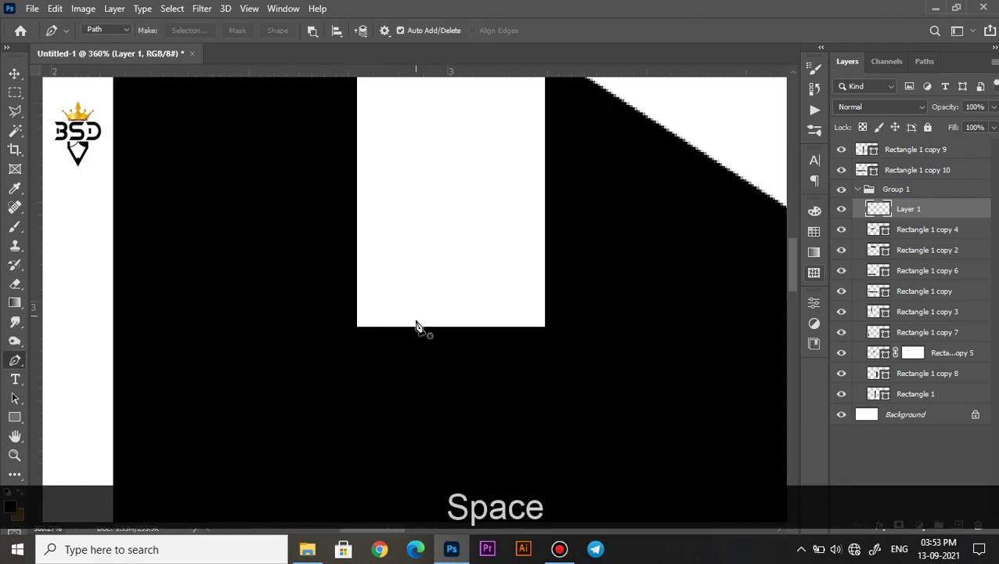
left_click(351, 291)
left_click_drag(619, 262, 648, 183)
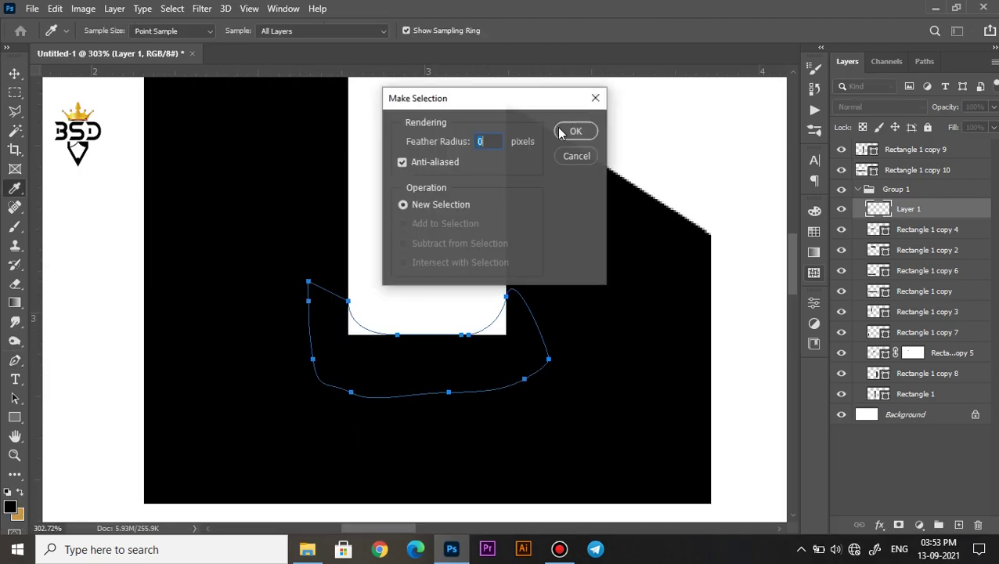
left_click(575, 129)
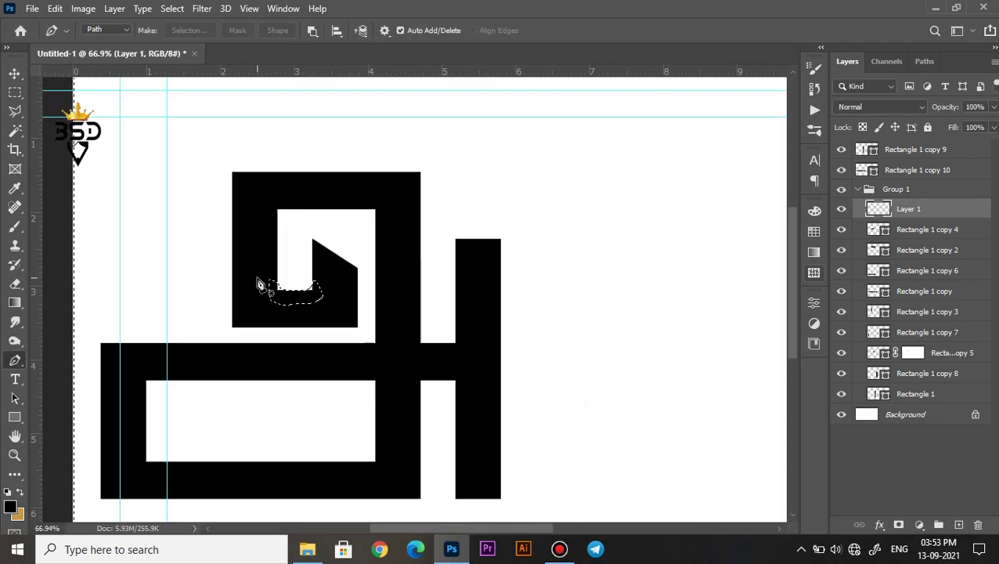
scroll(256, 283, "up", 3)
key("b")
scroll(360, 313, "down", 3)
- Round the upper-left corner of the white inner opening by filling a pen-path selection with 0 px feather in black
key("p")
scroll(363, 292, "up", 5)
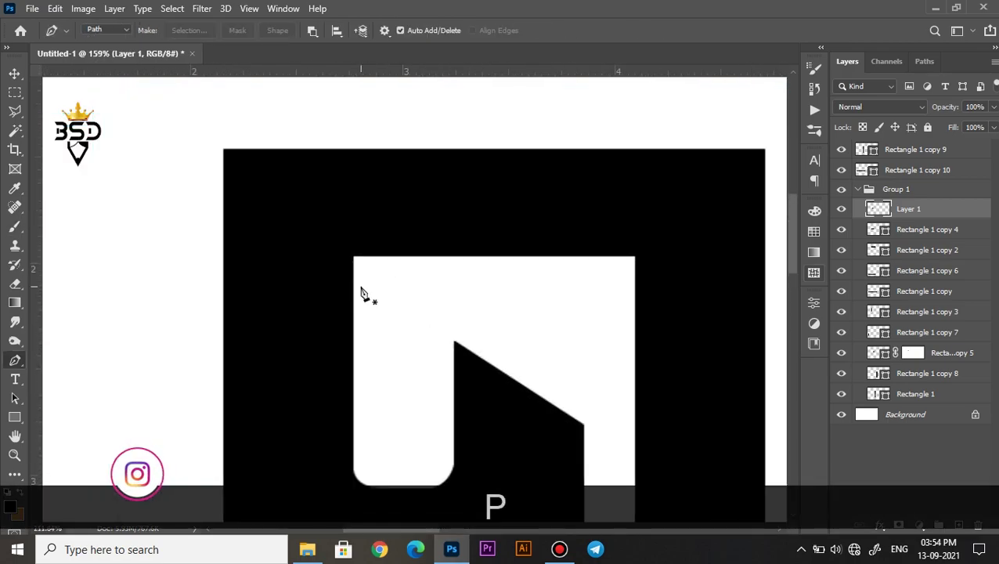
left_click(350, 286)
left_click(190, 31)
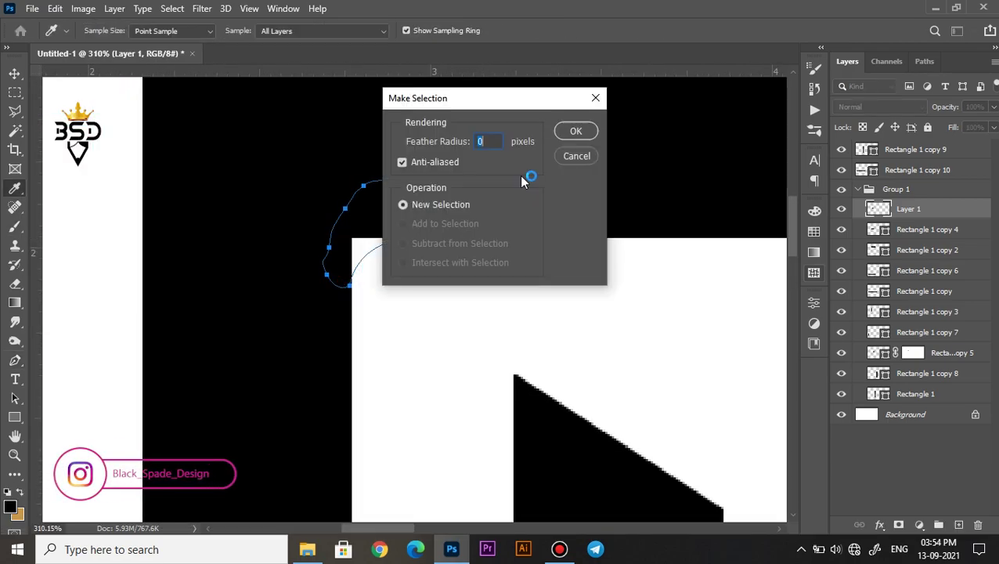
left_click(576, 129)
key("ctrl+shift+i")
key("ctrl+BackSpace")
key("ctrl+d")
- Round the upper-right corner of the upper white opening by filling a pen-path selection in black
scroll(540, 270, "down", 5)
scroll(591, 283, "up", 5)
left_click(532, 219)
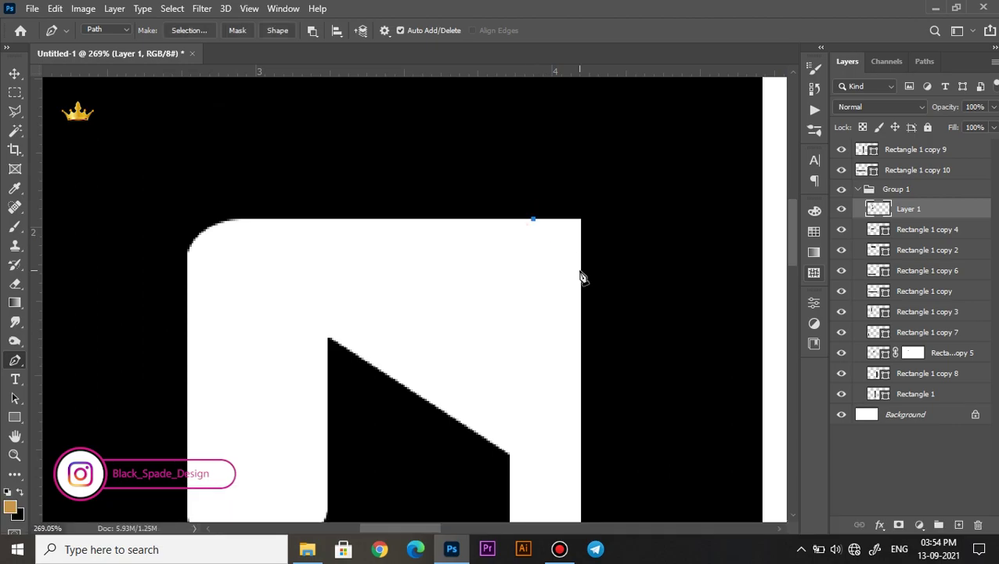
left_click(533, 220)
right_click(573, 232)
left_click(623, 270)
key("ctrl+shift+i")
key("ctrl+BackSpace")
key("ctrl+d")
- Round the upper-left corner of the lower white opening with a black-filled pen-path selection
scroll(391, 250, "down", 5)
left_click_drag(403, 265, 541, 166)
scroll(206, 270, "up", 5)
left_click_drag(260, 175, 228, 179)
left_click_drag(197, 174, 171, 187)
left_click(169, 270)
left_click(204, 261)
right_click(186, 209)
left_click(234, 269)
key("Return")
key("ctrl+BackSpace")
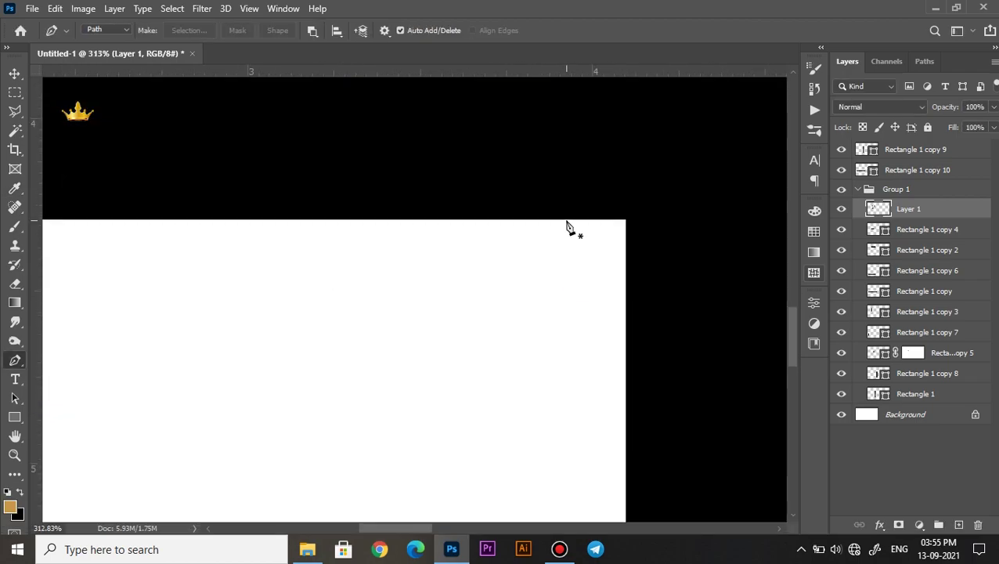
- Round the upper-right corner of the lower white opening with a black-filled pen-path selection
left_click(643, 170)
left_click(569, 219)
right_click(596, 201)
left_click(646, 261)
key("Return")
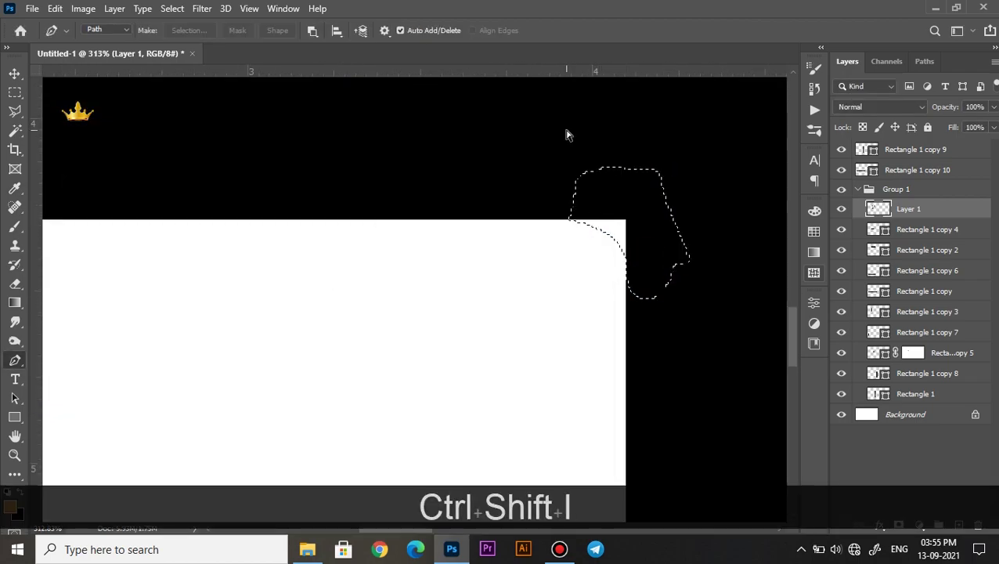
key("ctrl+BackSpace")
- Round the lower-left corner of the lower white opening with a black-filled pen-path selection
scroll(501, 219, "down", 4)
scroll(259, 362, "up", 2)
scroll(278, 280, "up", 3)
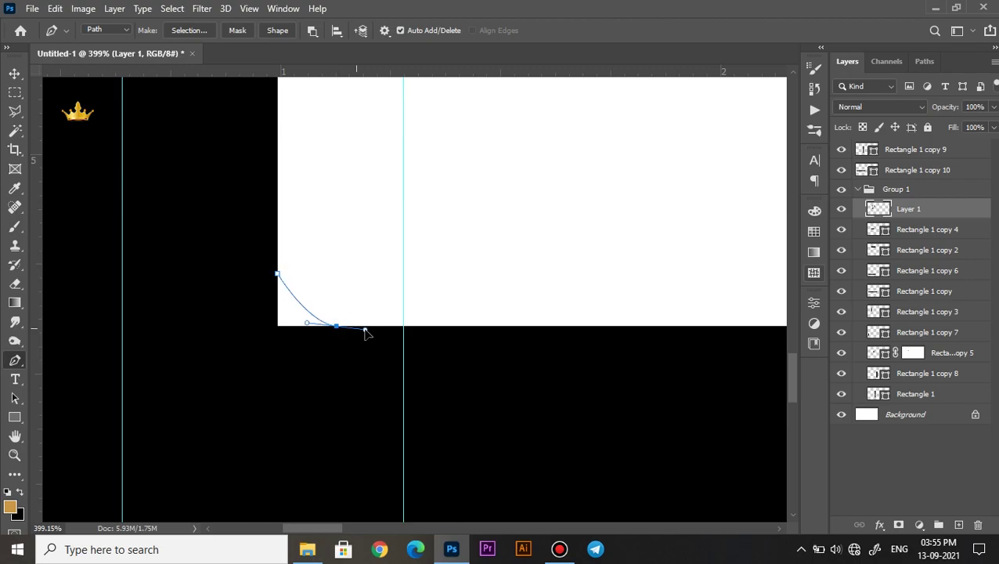
key("ctrl+Return")
key("ctrl+BackSpace")
- Round the lower-right corner of the lower white opening with a black-filled pen-path selection
scroll(584, 339, "down", 1)
left_click_drag(585, 339, 446, 399)
left_click(570, 325)
left_click(444, 390)
right_click(501, 388)
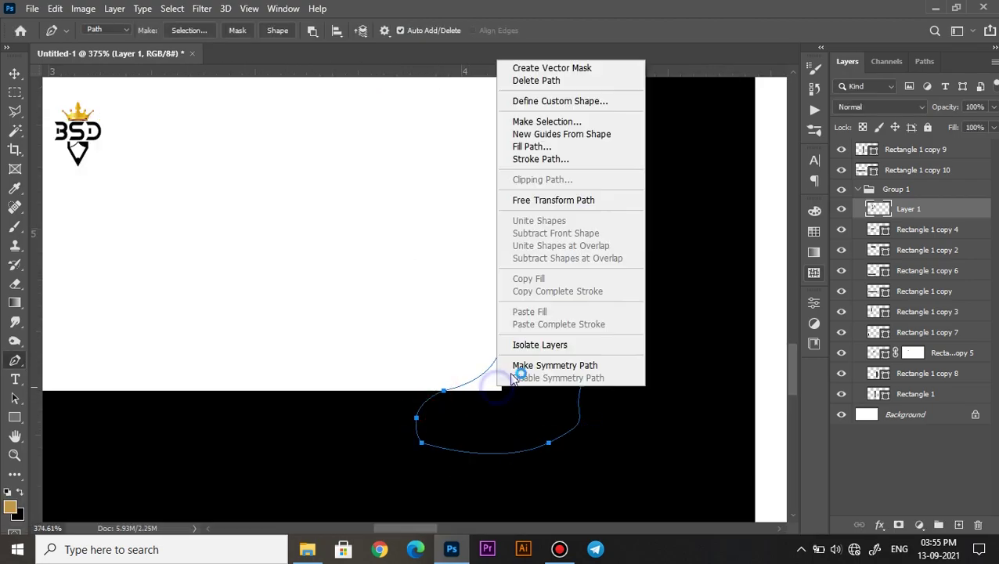
left_click(541, 121)
key("Return")
key("ctrl+BackSpace")
- Try to round the corners of the Rectangle 1 copy 10 crossbar
scroll(484, 299, "down", 10)
scroll(334, 257, "up", 2)
key("v")
right_click(233, 244)
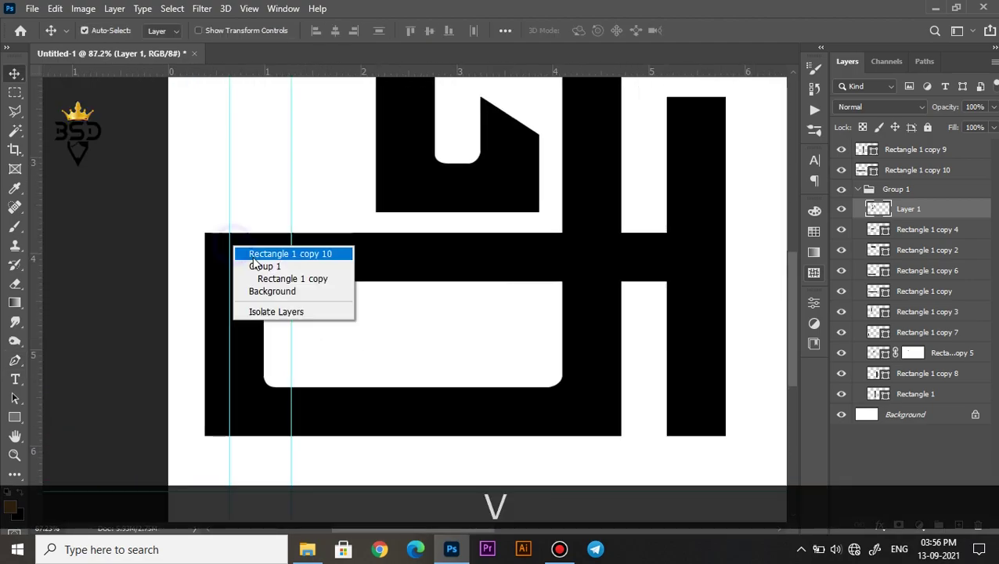
left_click(254, 250)
key("u")
scroll(234, 258, "up", 3)
scroll(210, 241, "down", 1)
scroll(210, 241, "up", 3)
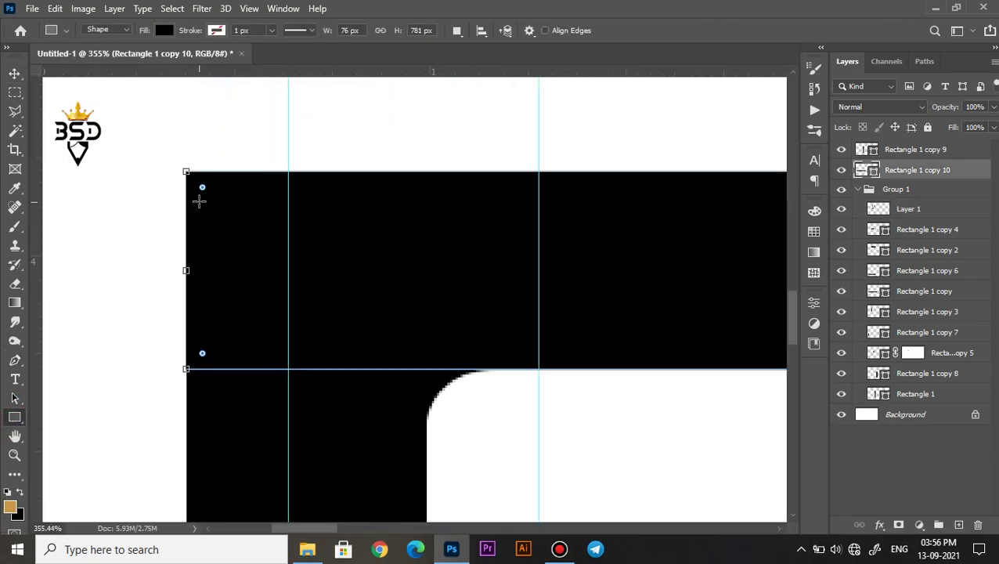
scroll(202, 189, "down", 2)
key("v")
key("ctrl+z")
- Hide the Rectangle 1 copy 9 and Rectangle 1 copy 10 layers and slightly round the corners of the Rectangle 1 copy crossbar
left_click_drag(841, 170, 842, 150)
right_click(201, 224)
left_click(223, 233)
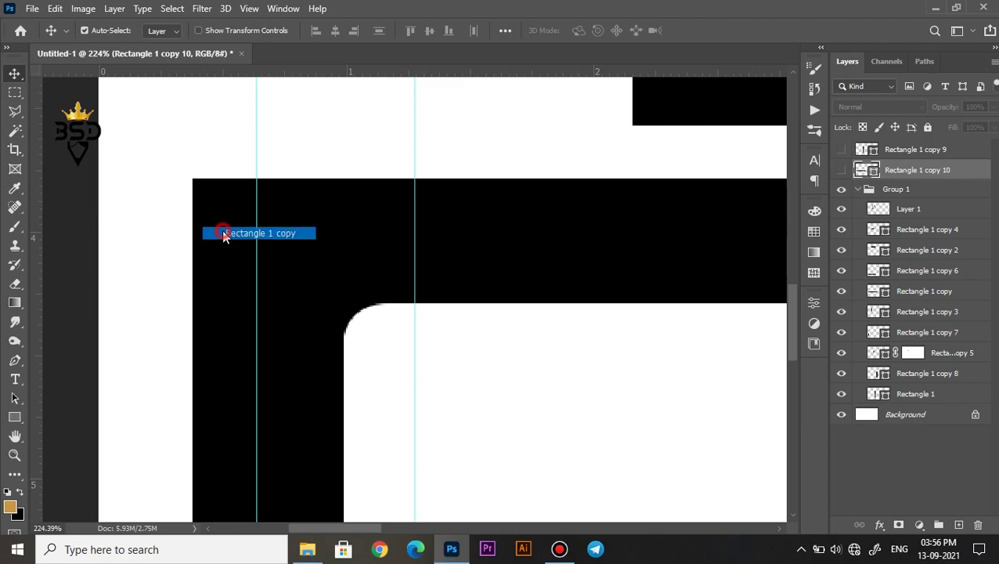
key("u")
scroll(192, 227, "up", 3)
scroll(217, 159, "down", 2)
key("v")
- Slightly round the corners of the bar at the lower block's lower-left outer corner
left_click_drag(365, 381, 405, 71)
right_click(297, 282)
left_click(327, 294)
left_click(17, 418)
scroll(301, 262, "up", 3)
left_click_drag(242, 295, 245, 292)
scroll(249, 286, "down", 3)
- Slightly round the corners of the Rectangle 1 copy 2 bar along the letter's top edge
key("v")
left_click(347, 361)
left_click_drag(728, 321, 282, 368)
scroll(664, 339, "down", 1)
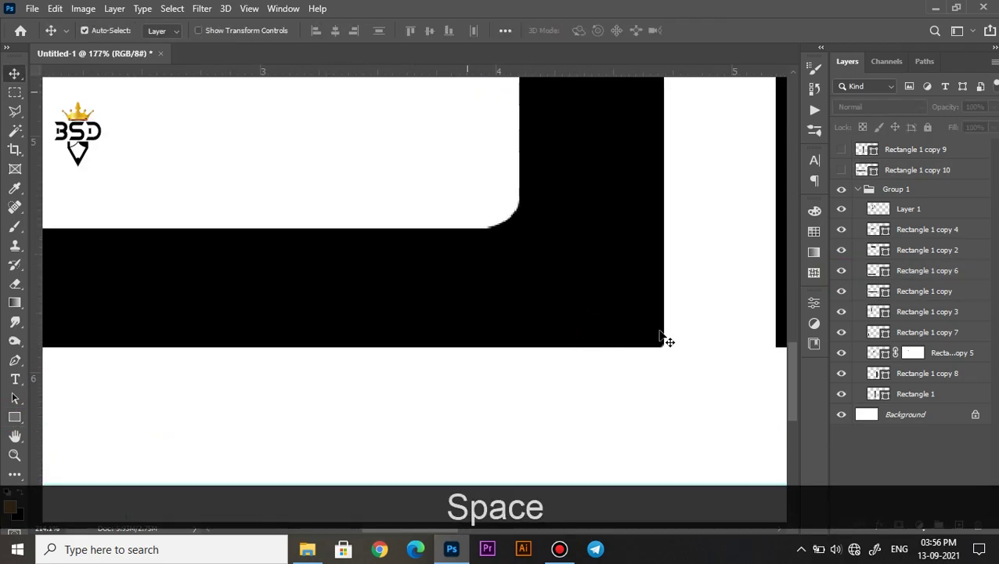
left_click_drag(721, 348, 507, 374)
left_click_drag(540, 102, 555, 454)
left_click_drag(401, 158, 436, 368)
scroll(437, 370, "up", 2)
left_click(410, 277)
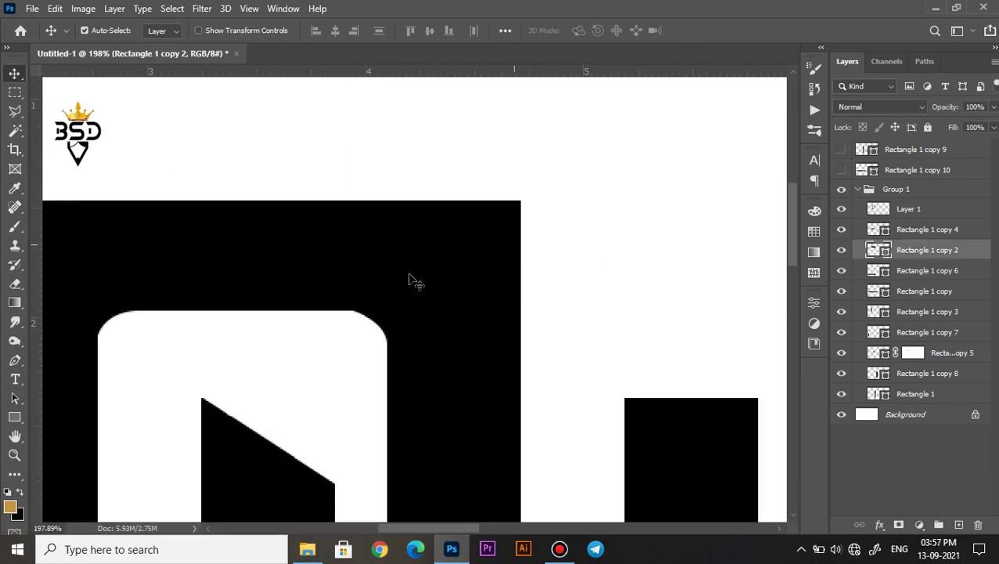
key("u")
scroll(458, 260, "up", 3)
left_click_drag(524, 194, 518, 198)
key("v")
scroll(524, 204, "down", 1)
- Slightly round the corners of Rectangle 1 copy 3, the vertical bar on the upper block's left side
right_click(173, 193)
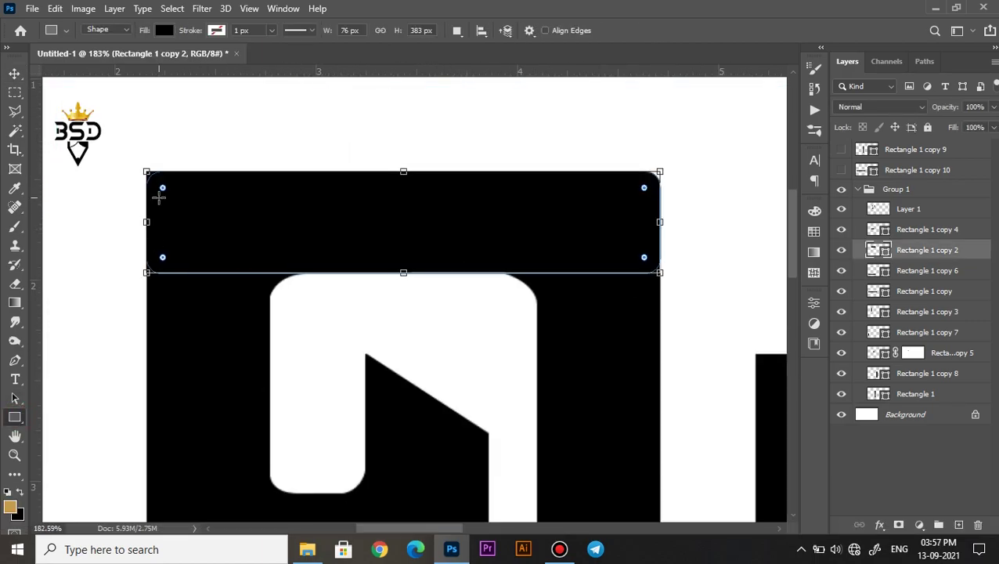
key("v")
left_click(174, 328)
left_click(14, 417)
scroll(155, 222, "up", 2)
left_click_drag(161, 171, 164, 177)
key("v")
scroll(480, 327, "down", 3)
scroll(473, 311, "up", 2)
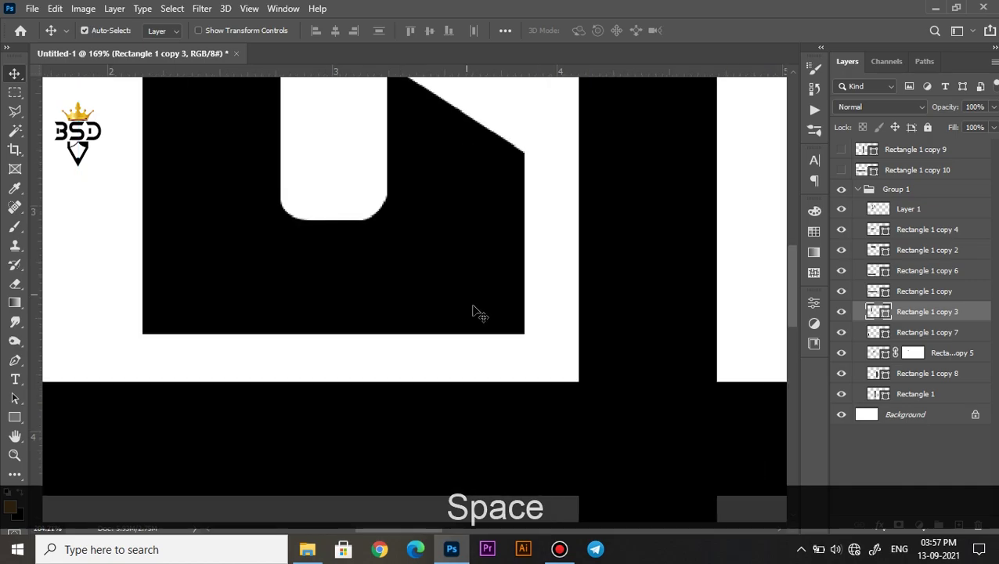
- Slightly round the lower-right corner of the masked Rectangle 1 copy 5 bar that carries the slanted end
right_click(514, 312)
left_click(548, 345)
left_click(842, 353)
left_click(842, 354)
left_click(14, 416)
left_click_drag(503, 310, 498, 306)
key("v")
- Slightly round the corners of Rectangle 1 copy 4, the bar along the upper block's lower edge
right_click(232, 305)
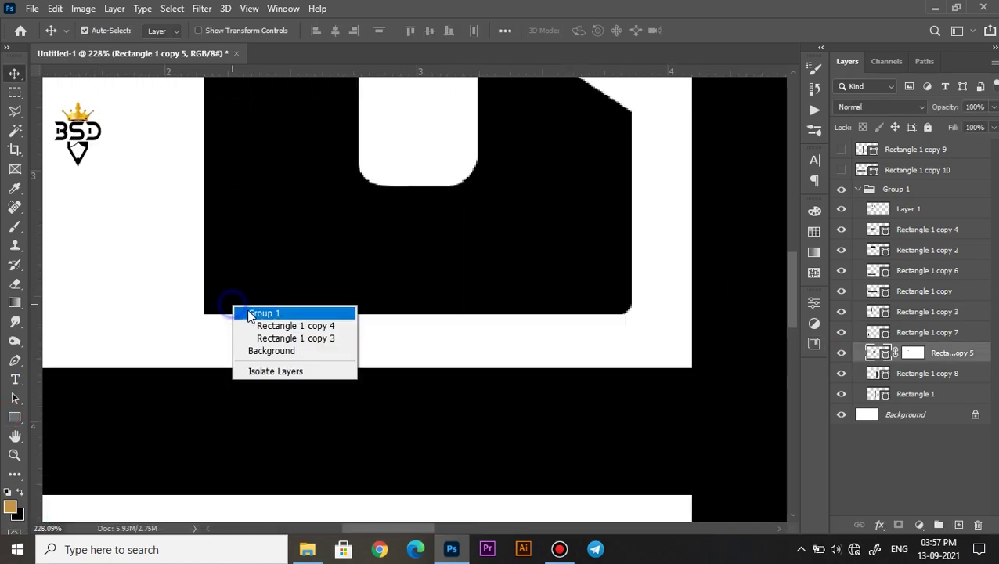
left_click(295, 326)
scroll(142, 334, "up", 1)
key("ctrl+t")
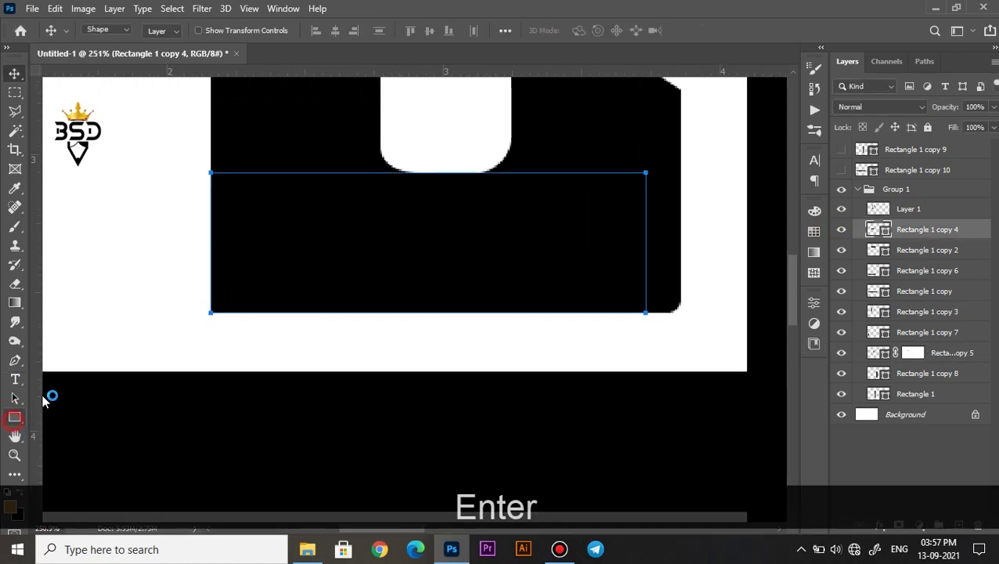
left_click(14, 420)
scroll(213, 315, "up", 4)
left_click_drag(228, 293, 233, 288)
key("v")
- Slightly round the corners of Rectangle 1 copy 6, the bar along the bottom of the lower block
scroll(325, 331, "down", 12)
scroll(266, 388, "up", 3)
key("space")
left_click_drag(260, 396, 398, 249)
scroll(334, 382, "up", 8)
right_click(216, 355)
left_click(267, 364)
left_click(842, 272)
left_click(15, 417)
left_click_drag(250, 348, 256, 343)
key("v")
- Replace the hidden bar copies with a fresh duplicate of the rounded crossbar and move it above Group 1
scroll(399, 361, "down", 16)
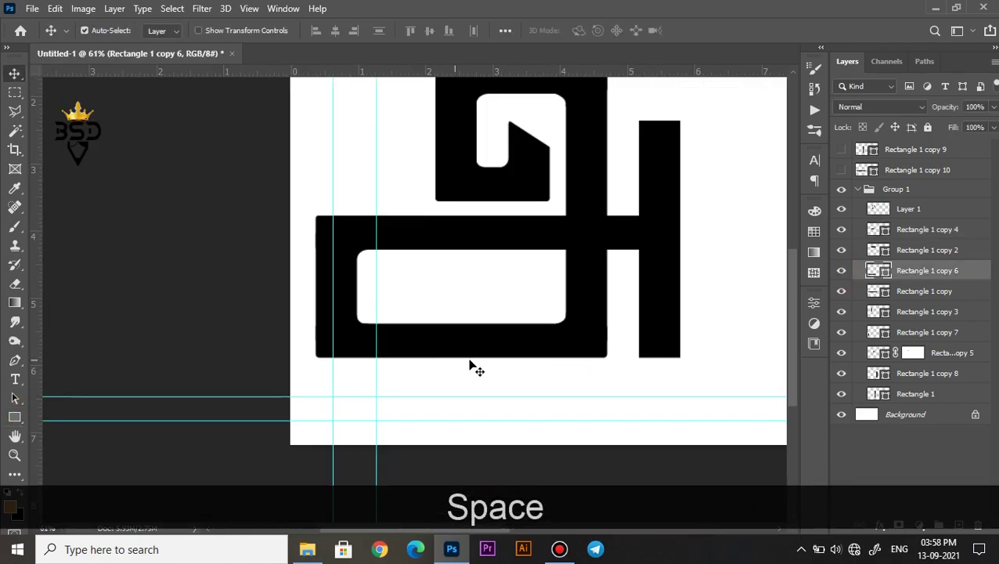
scroll(517, 368, "down", 1)
scroll(457, 308, "up", 3)
right_click(457, 308)
left_click(470, 307)
left_click_drag(907, 249, 905, 233)
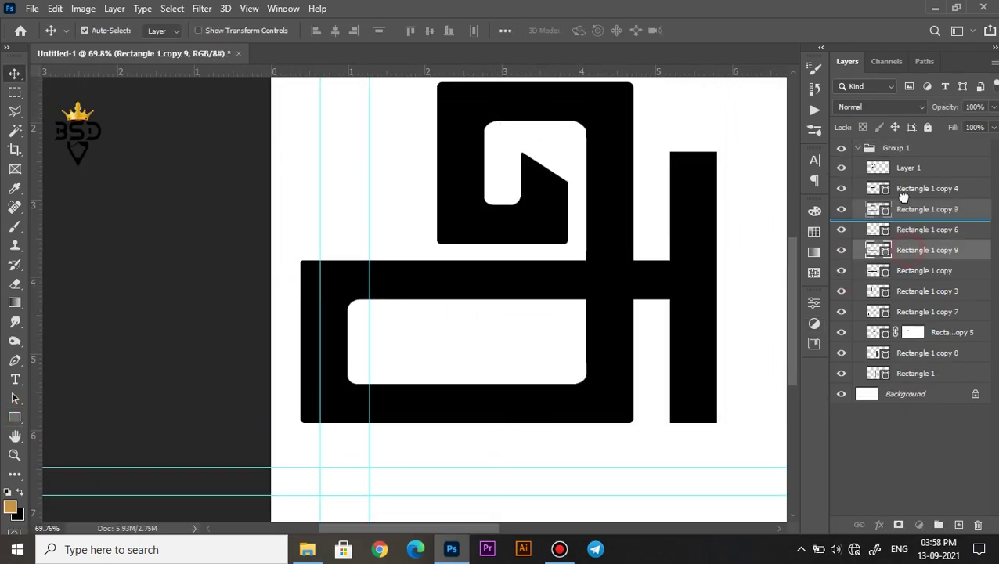
- Duplicate the long vertical bar and move the copy between the crossbar copy and Group 1
left_click(626, 224)
key("ctrl+j")
left_click_drag(908, 372, 898, 179)
- Add an empty layer at the top of the layer stack and select Layer 1 inside Group 1
left_click(858, 147)
left_click(958, 525)
left_click(857, 168)
left_click(900, 189)
left_click(904, 209, "ctrl")
left_click(900, 228)
- Draw a black triangle about 74 px wide and 64 px high beside the letter and reduce its height
scroll(620, 274, "right", 3)
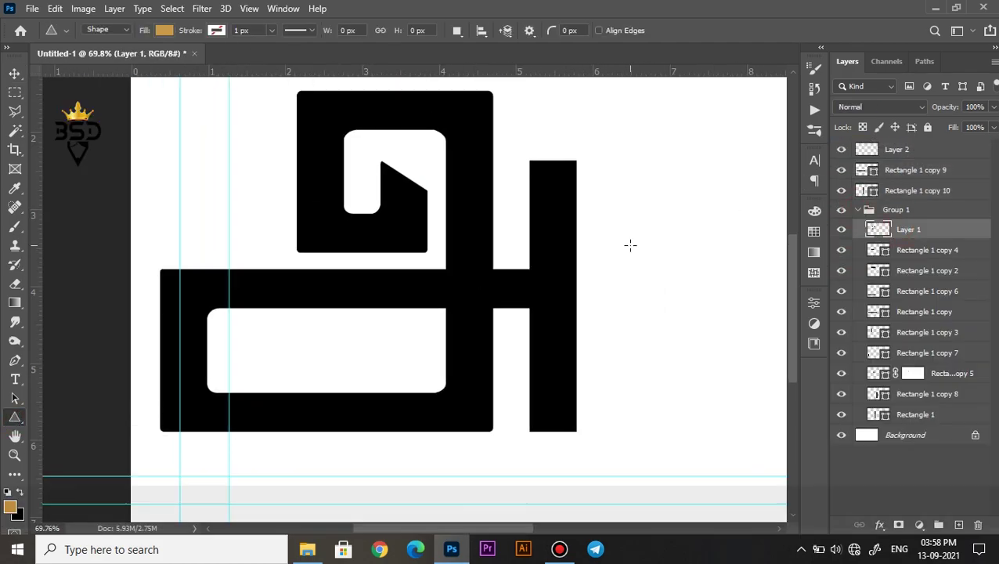
left_click_drag(630, 245, 666, 277)
scroll(647, 244, "up", 4)
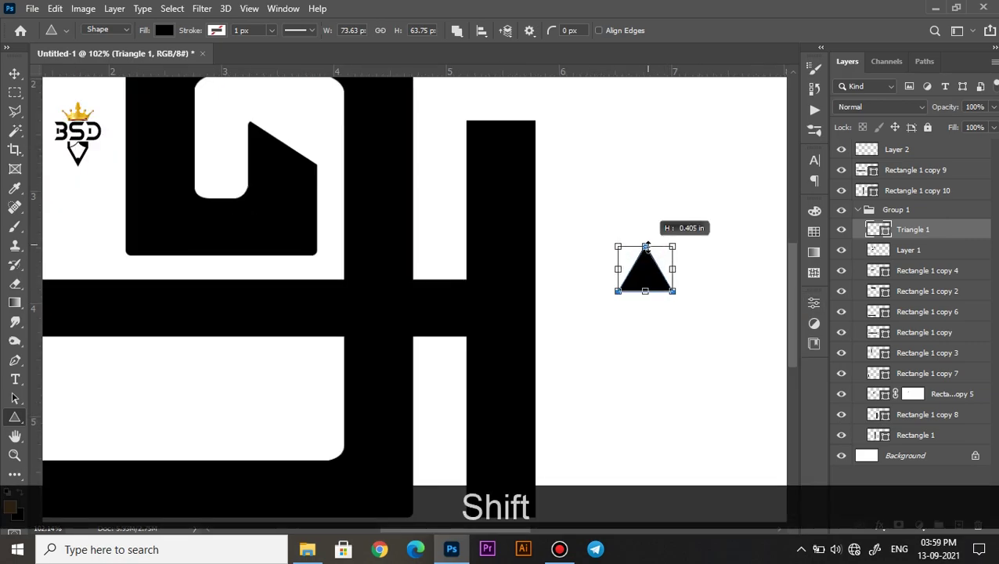
key("v")
key("ctrl+t")
scroll(559, 281, "down", 3)
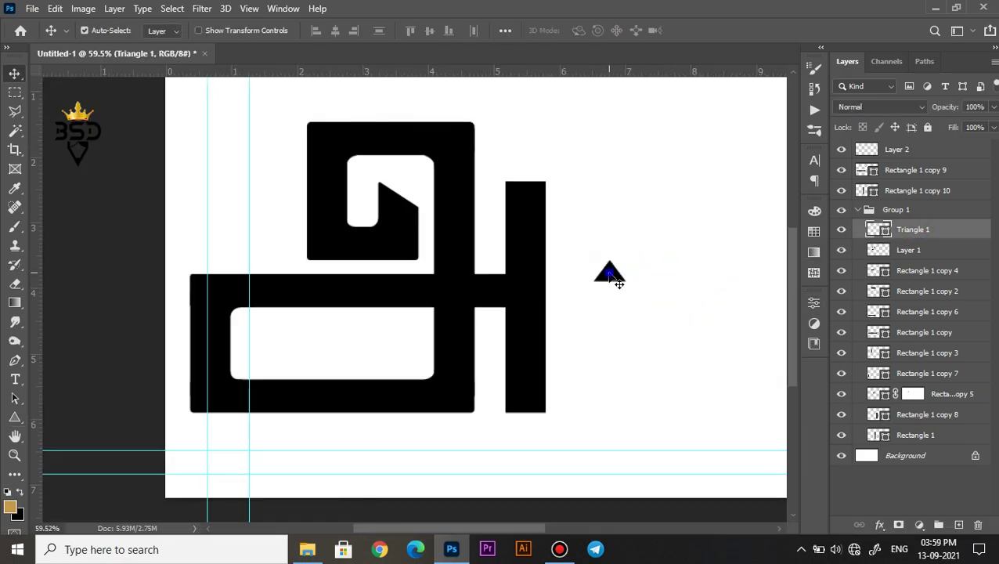
- Rotate the triangle to point right and place it on the right bar's outer edge, level with the crossbar
left_click_drag(595, 325, 607, 313)
key("Return")
scroll(632, 324, "up", 2)
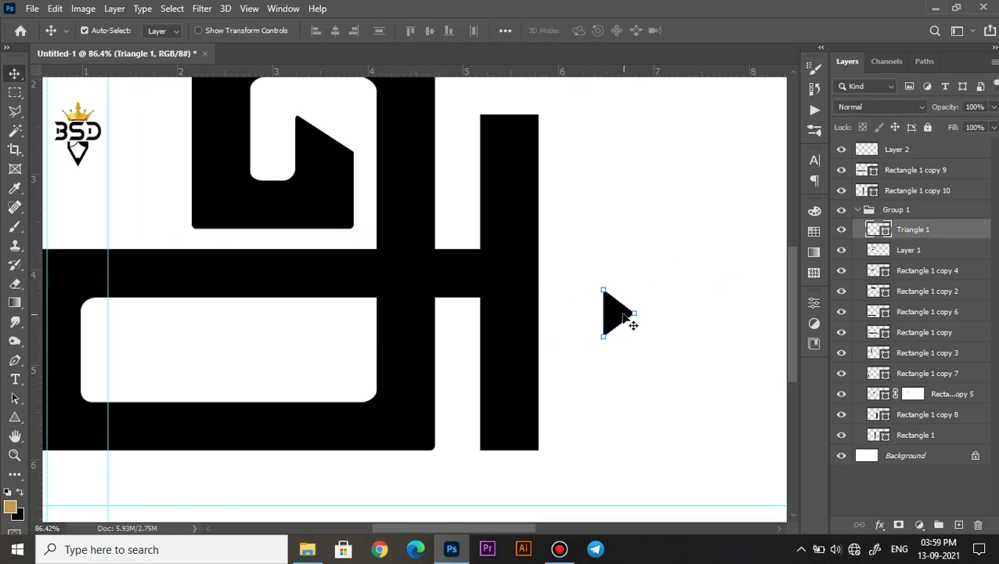
key("Right")
key("Right")
scroll(702, 403, "down", 3)
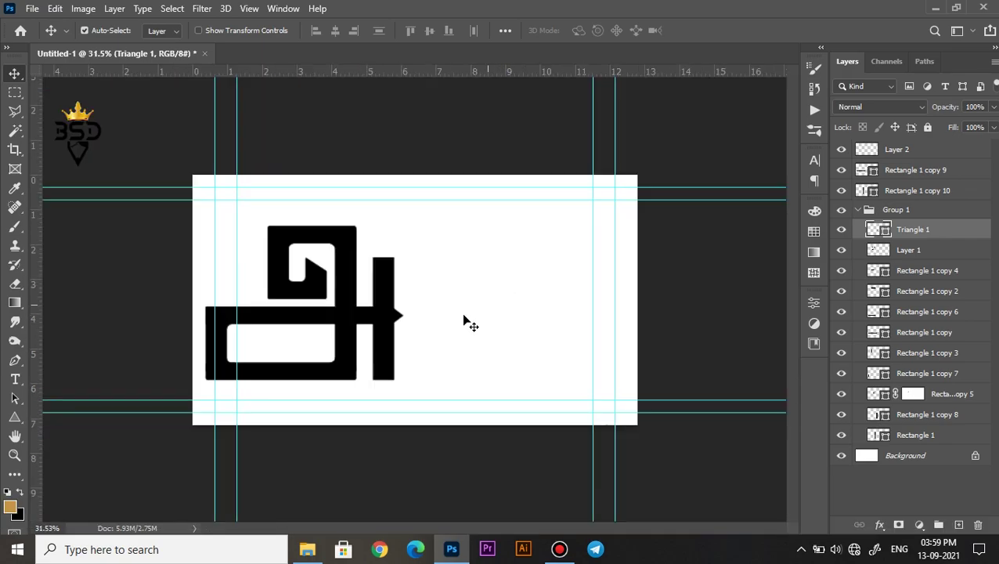
scroll(466, 323, "up", 2)
scroll(466, 336, "up", 1)
- Place horizontally flipped copies of the triangle on the outer left edges of the upper and lower blocks
left_click_drag(463, 328, 657, 368)
key("ctrl+alt+t")
left_click_drag(713, 323, 342, 159)
right_click(343, 159)
left_click(386, 407)
key("Return")
key("ctrl+j")
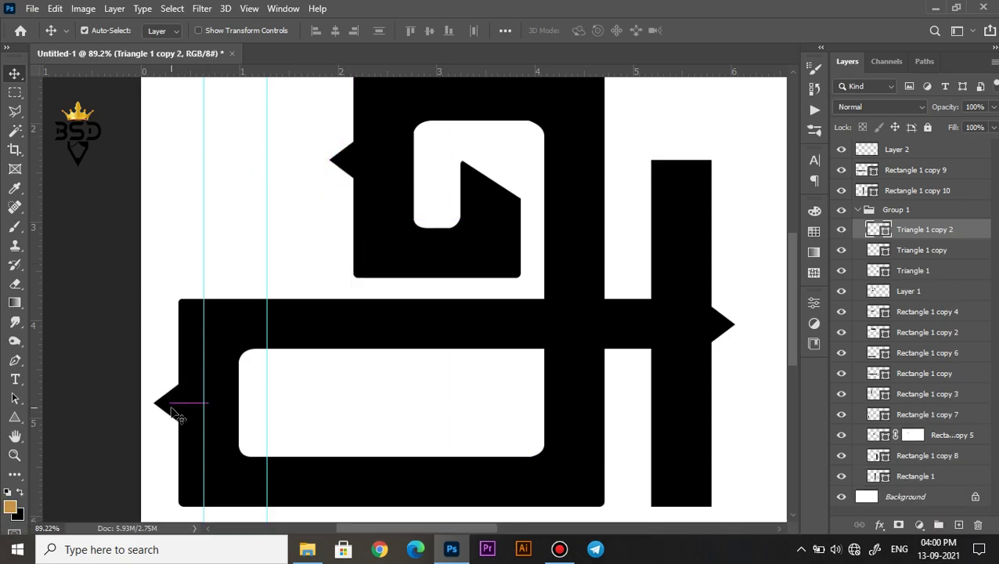
scroll(179, 416, "down", 4)
- Collapse Group 1 and hide it
left_click(859, 209)
scroll(513, 350, "up", 1)
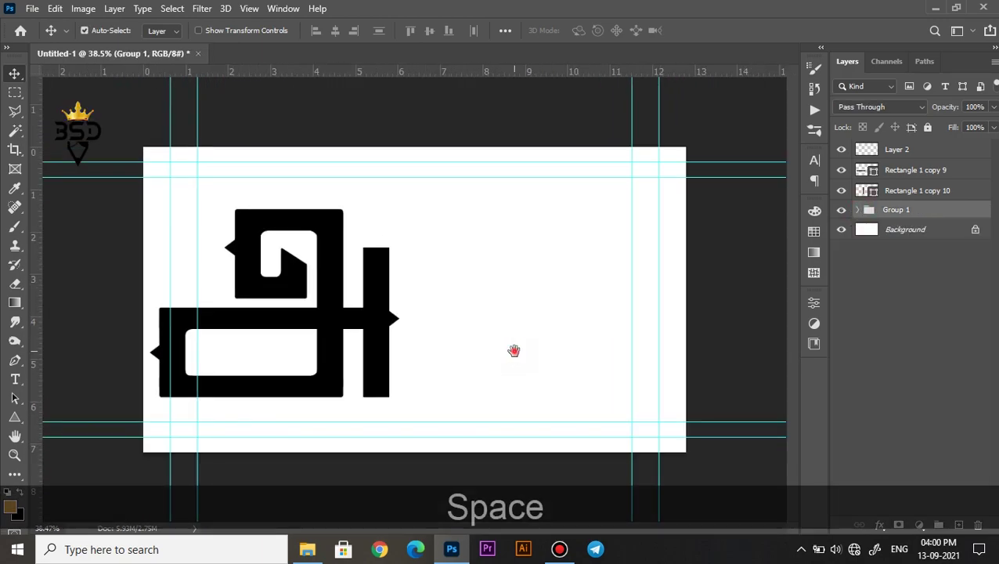
left_click(841, 209)
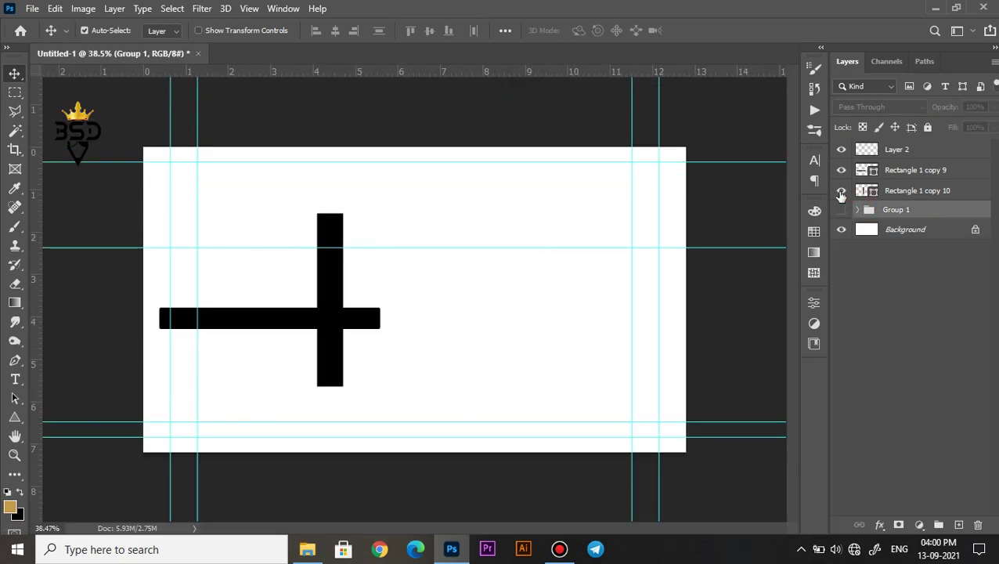
- Delete the empty Layer 2 and move the vertical and horizontal bars to the inner left and upper guides
left_click(899, 150)
key("Delete")
scroll(439, 290, "up", 1)
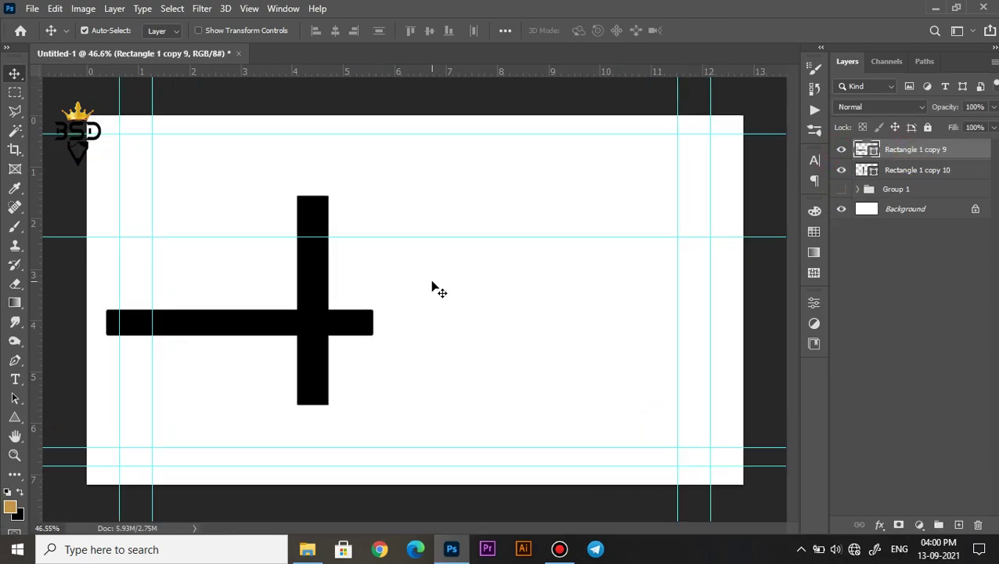
left_click_drag(317, 294, 286, 257)
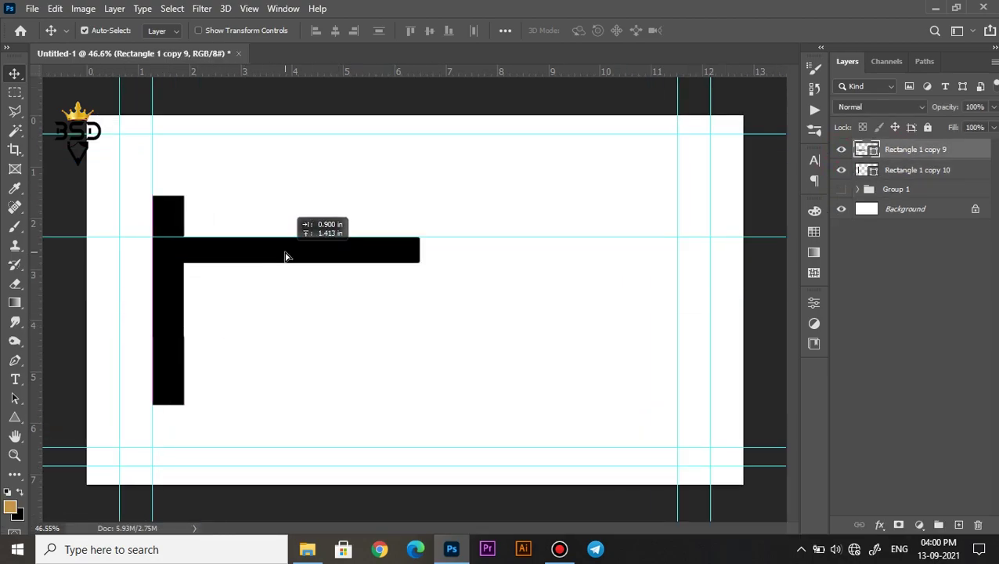
- Shorten the vertical bar from above until it is flush with the horizontal bar's upper edge at the guide
scroll(286, 257, "up", 3)
left_click(379, 190)
key("ctrl+t")
left_click_drag(372, 156, 372, 239)
key("Return")
scroll(373, 242, "down", 2)
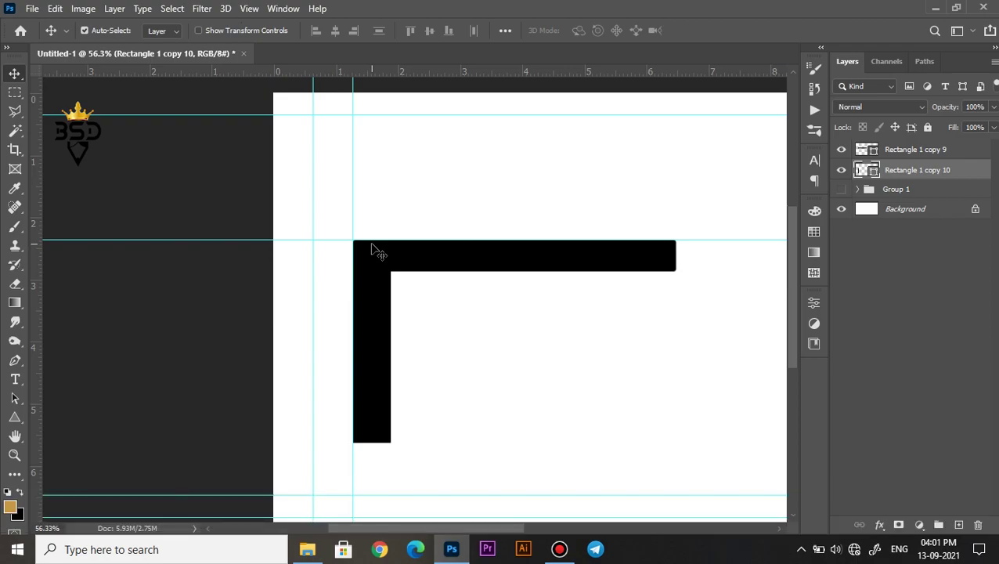
- Extend the vertical bar's lower end down to the horizontal guide, using Group 1 as a temporary visible reference
scroll(373, 249, "down", 3)
left_click(842, 189)
scroll(302, 329, "up", 5)
right_click(127, 356)
left_click(149, 364)
key("ctrl+t")
left_click_drag(124, 433, 123, 450)
key("Return")
left_click(842, 188)
scroll(212, 337, "up", 2)
left_click_drag(212, 334, 399, 215)
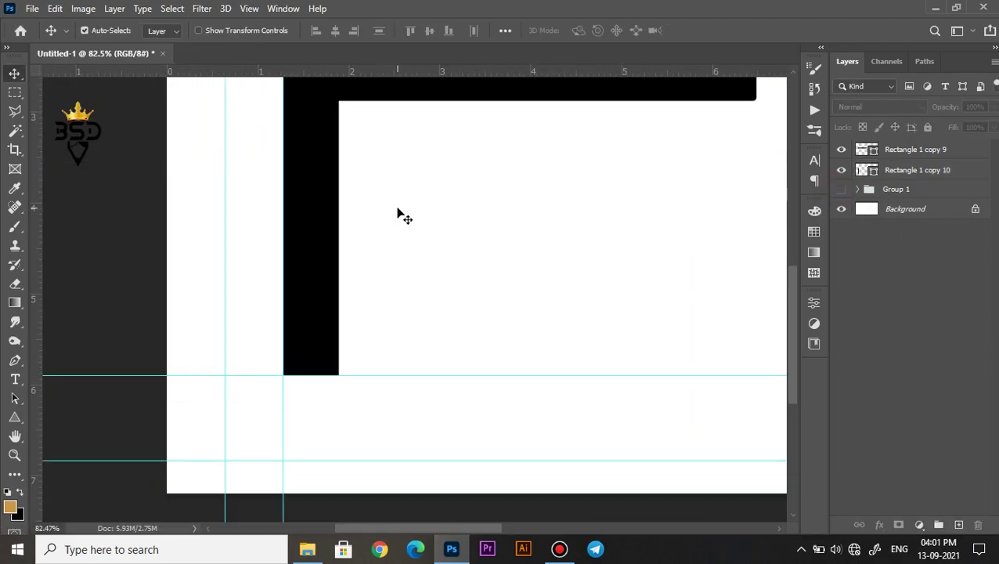
- Copy the vertical bar to the right and the horizontal bar to the lower guide, narrowing the lower copy to span both verticals
scroll(399, 215, "down", 1)
left_click_drag(317, 221, 423, 221)
left_click_drag(511, 108, 473, 329)
scroll(473, 319, "up", 4)
left_click_drag(473, 319, 517, 350)
scroll(517, 350, "down", 4)
key("ctrl+t")
left_click_drag(735, 348, 462, 346)
key("Return")
- Shorten the second vertical bar from above to leave an open gap below the long horizontal bar
scroll(420, 249, "up", 2)
left_click(420, 249)
key("ctrl+t")
left_click_drag(431, 89, 392, 201)
key("Return")
scroll(392, 200, "down", 2)
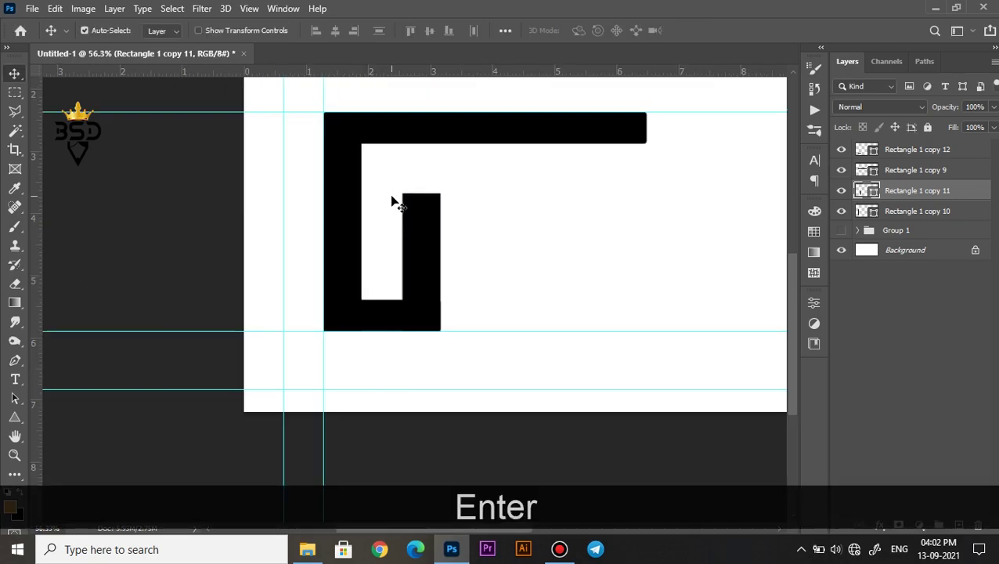
- Trim the lower horizontal bar's right end flush with the short vertical bar
scroll(405, 312, "up", 2)
scroll(452, 352, "up", 5)
left_click(458, 447, "ctrl")
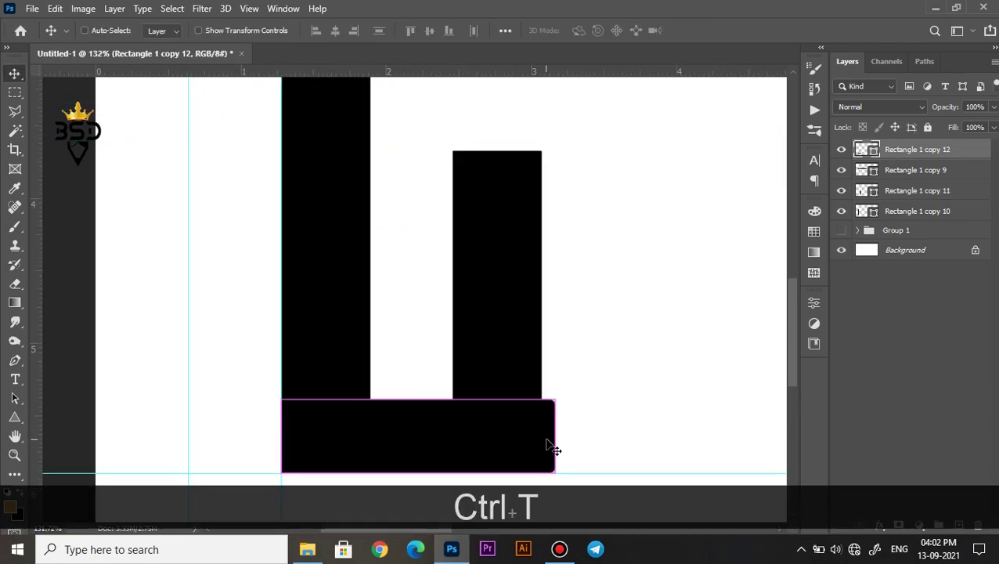
scroll(526, 398, "down", 5)
- Identify the left vertical bar's layer and round the bar's lower-left outer corner
left_click(842, 172)
left_click(842, 171)
left_click(841, 211)
left_click(841, 210)
left_click(916, 210)
scroll(188, 411, "up", 5)
key("Return")
scroll(585, 409, "up", 2)
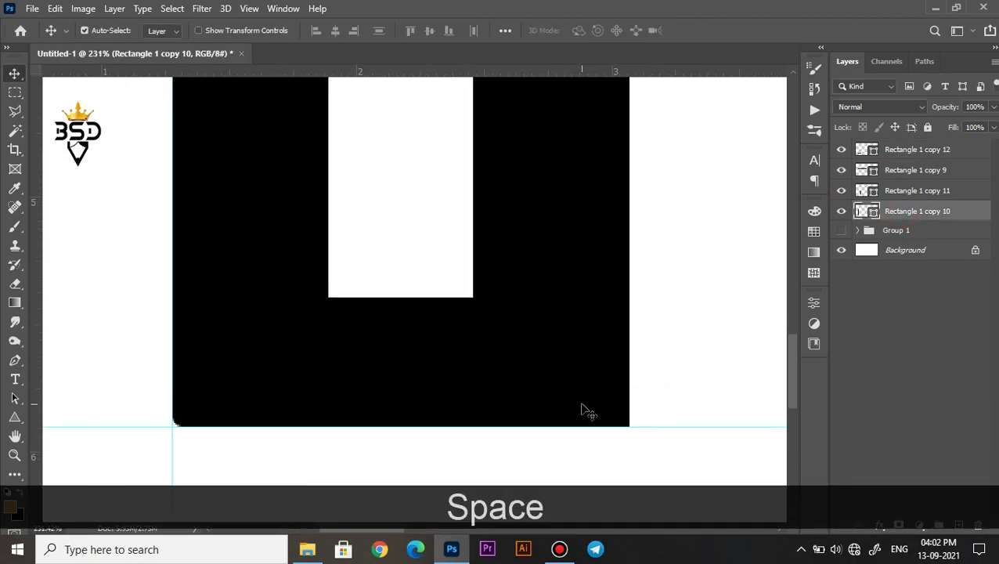
- Round the lower-right outer corner of the short vertical bar
left_click(916, 190)
left_click(14, 418)
scroll(620, 415, "up", 2)
left_click_drag(620, 415, 631, 427)
key("v")
scroll(675, 400, "down", 6)
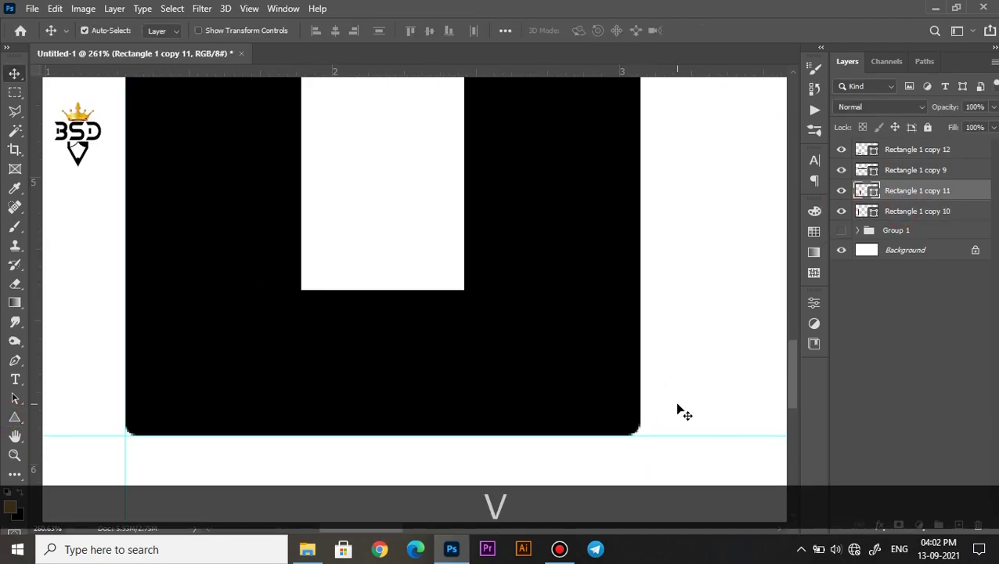
- Duplicate the two vertical bars and lower connecting bar together, placing the copy to the right beneath the long horizontal bar
left_click(892, 211)
left_click(843, 196)
left_click(841, 150)
left_click(924, 150, "ctrl")
left_click(913, 192, "ctrl")
left_click_drag(571, 286, 715, 286)
scroll(715, 286, "up", 2)
left_click_drag(715, 285, 613, 293)
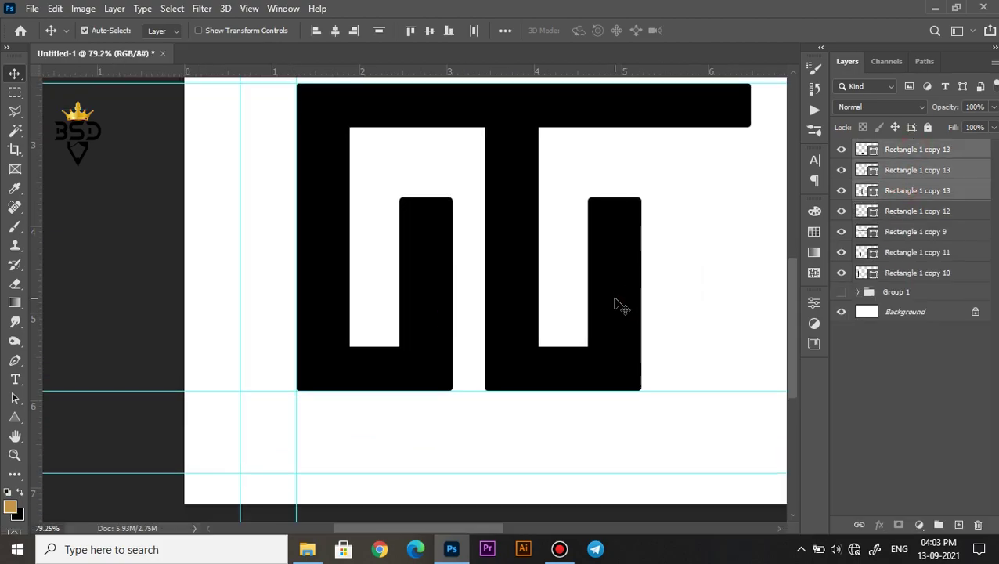
- Stretch the right vertical bar of the second block upward until it joins the long horizontal bar
left_click(615, 304)
key("ctrl+t")
left_click_drag(612, 198, 611, 102)
key("Return")
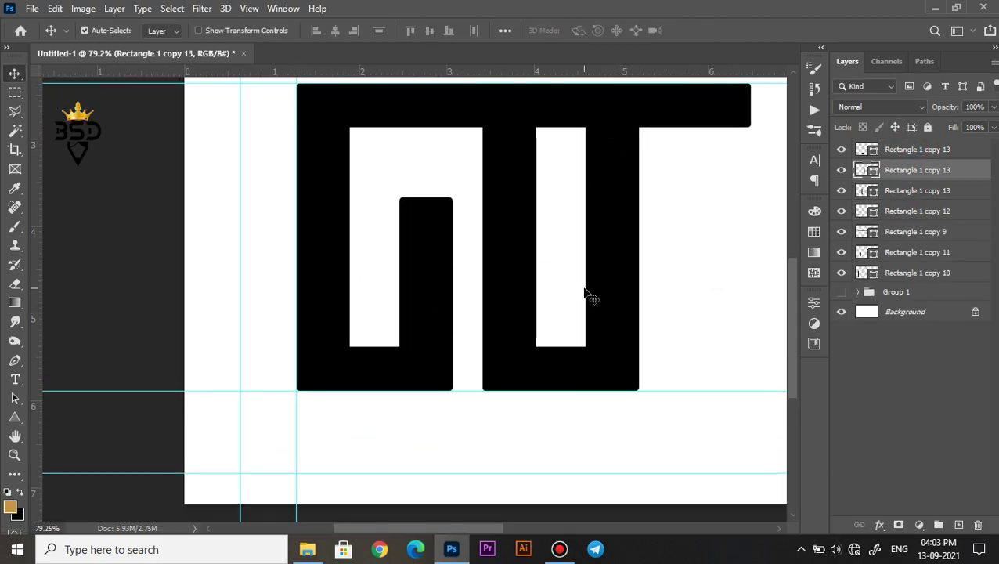
scroll(586, 292, "down", 1)
left_click_drag(587, 292, 496, 329)
left_click(841, 190)
left_click(841, 190)
left_click(917, 190, "ctrl")
left_click(917, 149, "ctrl")
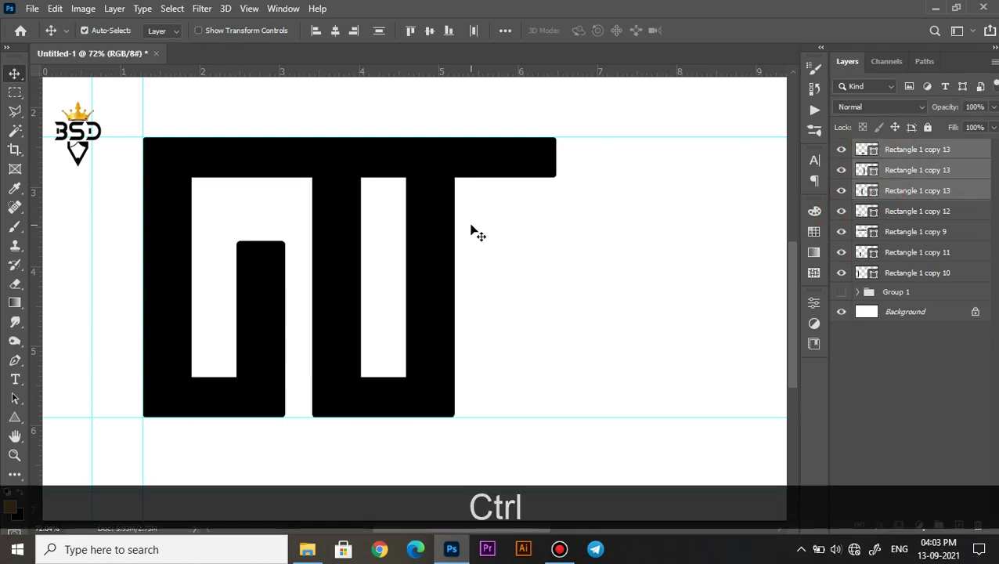
scroll(473, 230, "up", 1)
left_click_drag(421, 213, 507, 231)
scroll(507, 231, "down", 2)
- Add a new empty layer directly above the second block's right bar layer
scroll(507, 302, "up", 3)
right_click(507, 302)
left_click(540, 311)
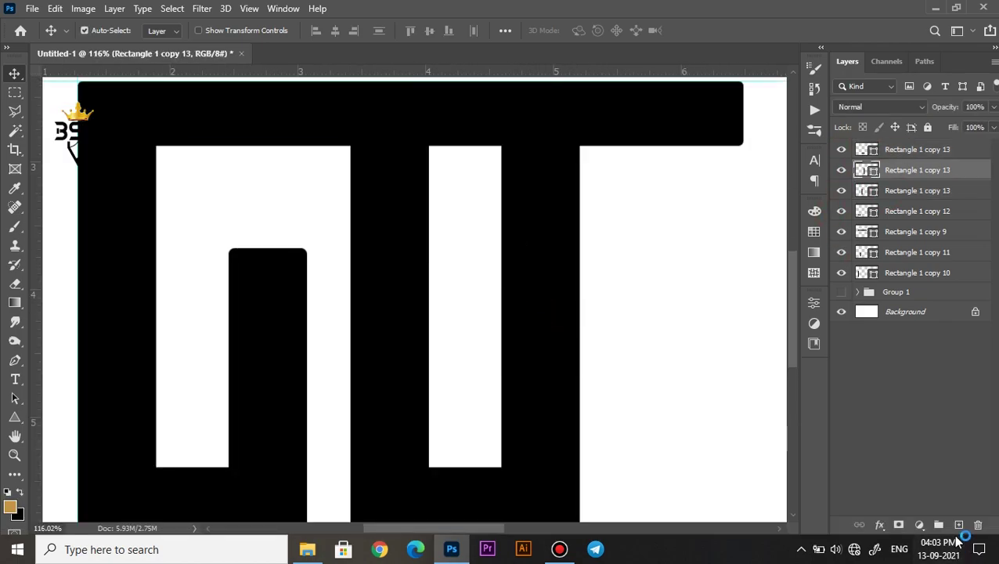
left_click(959, 525)
scroll(341, 201, "down", 2)
scroll(345, 201, "up", 3)
- Outline the first block's upper-left inner corner with the Pen tool and fill it black to round it
key("p")
scroll(263, 227, "up", 3)
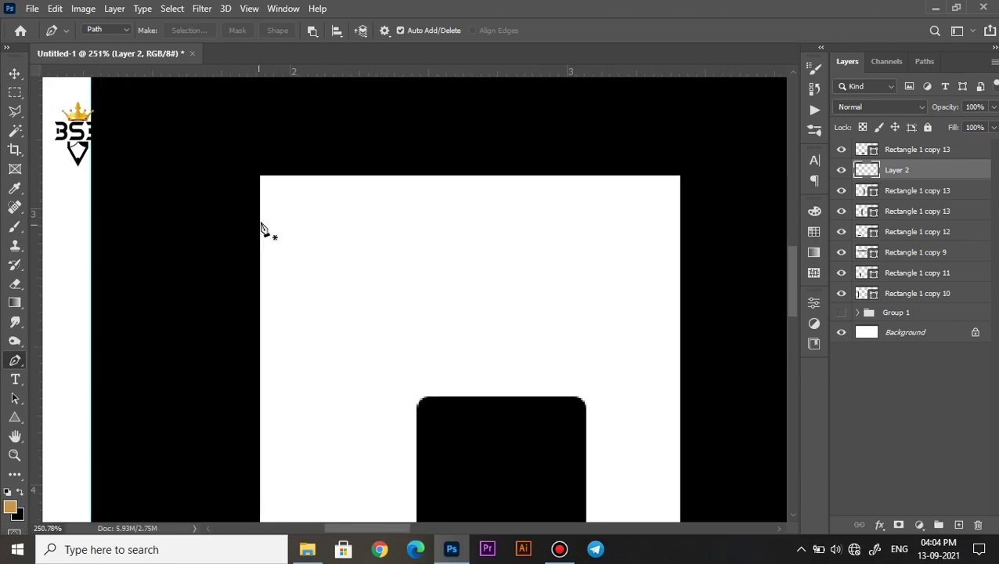
left_click(327, 130)
right_click(251, 179)
left_click(291, 241)
key("Return")
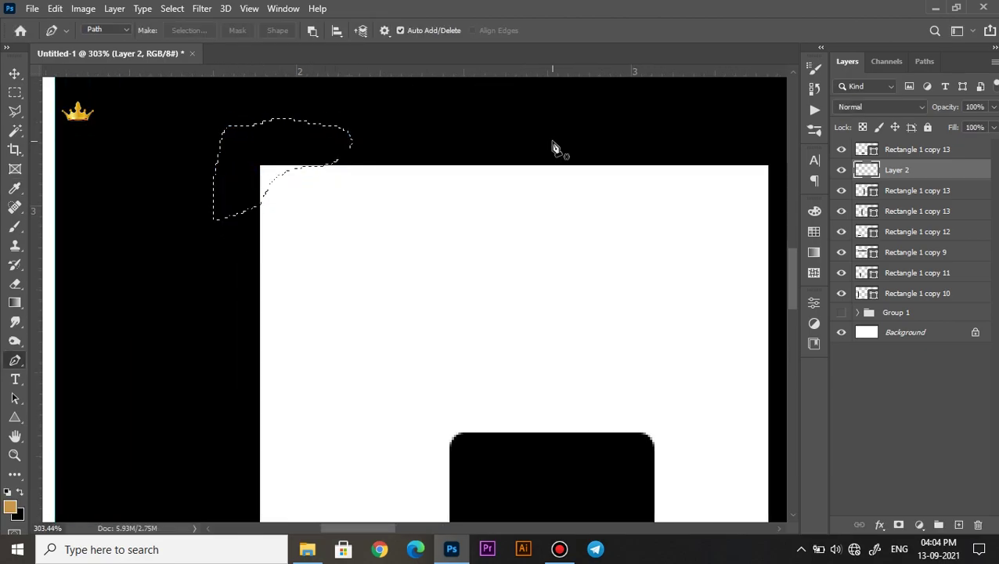
key("ctrl+BackSpace")
key("ctrl+d")
- Round both lower inner corners of the first block with black-filled curved pen selections on Layer 2
left_click_drag(415, 304, 416, 161)
scroll(336, 311, "up", 2)
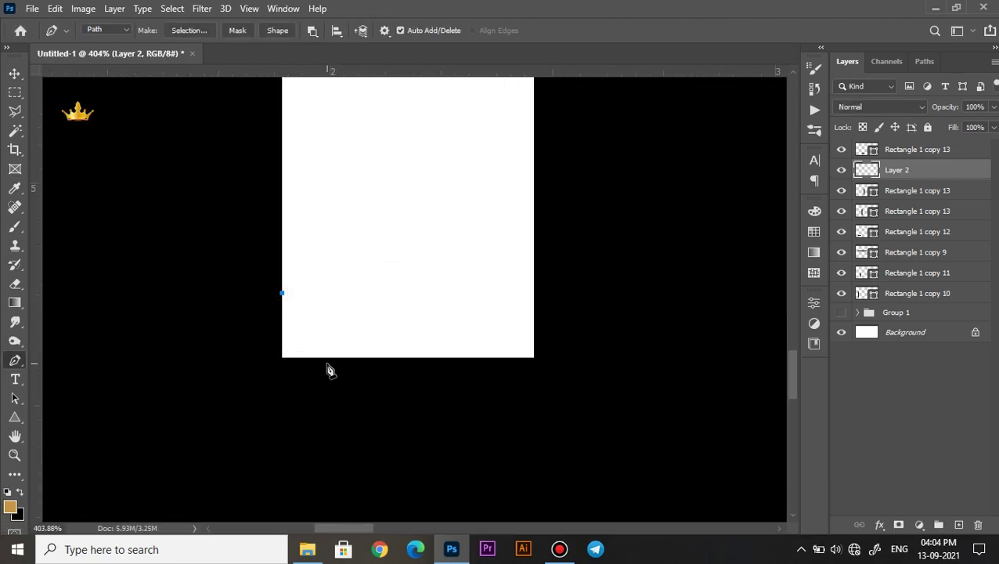
key("ctrl+Return")
key("ctrl+BackSpace")
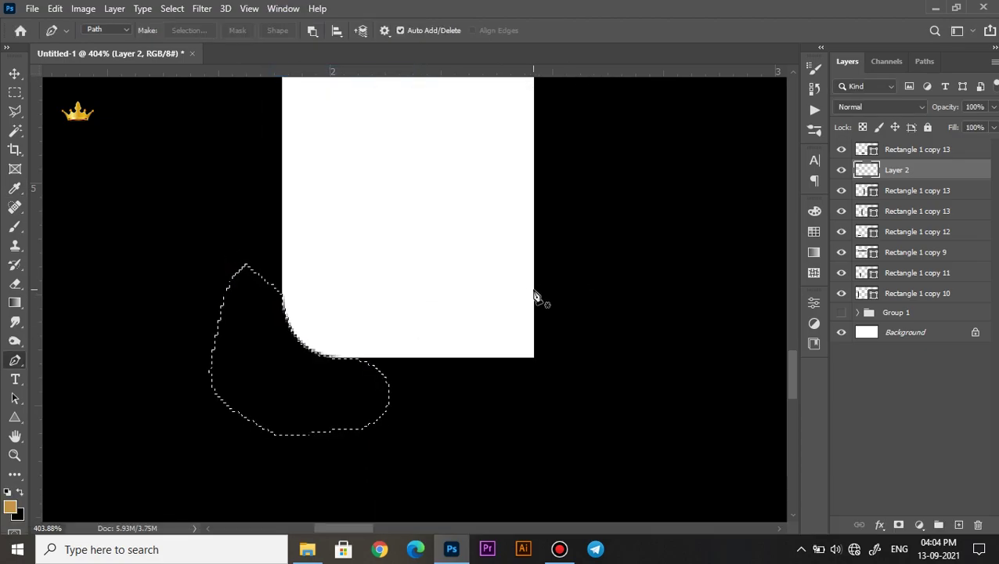
left_click_drag(469, 365, 455, 360)
right_click(537, 293)
left_click(591, 67)
key("ctrl+shift+i")
key("ctrl+d")
scroll(341, 261, "down", 5)
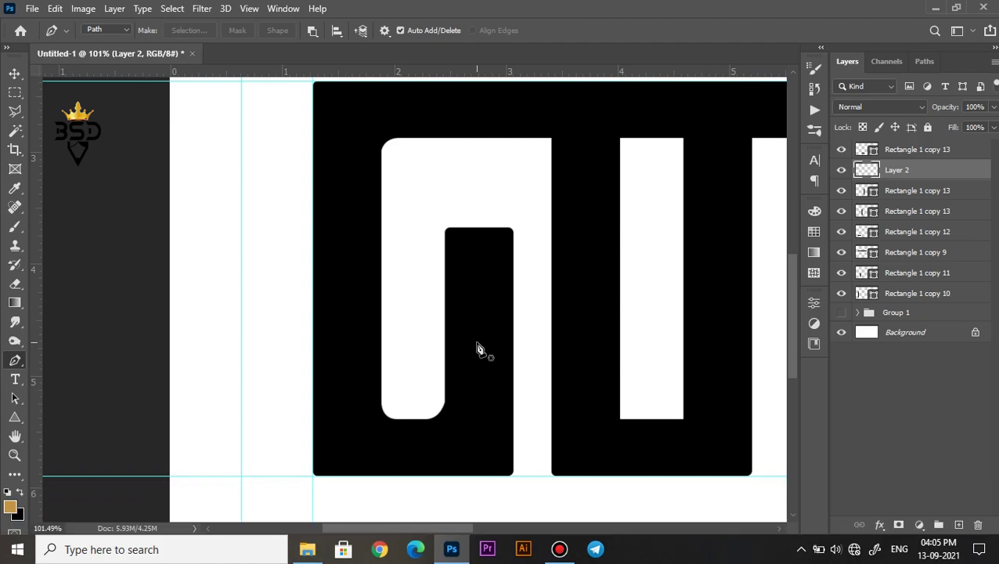
- Round all four corners of the second block's inner slot with black-filled curved pen paths on Layer 2
scroll(474, 374, "up", 5)
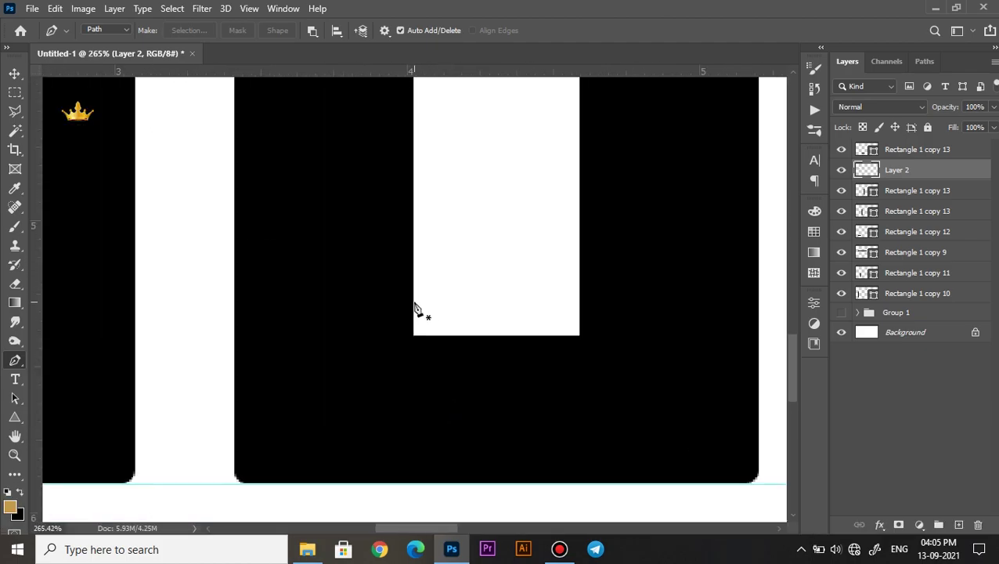
scroll(592, 328, "up", 1)
left_click(579, 302)
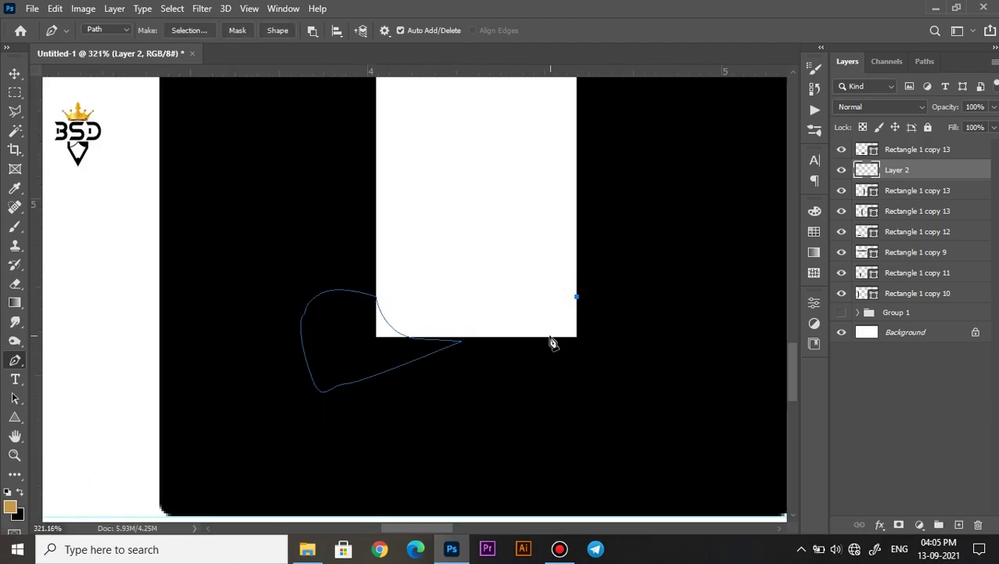
scroll(506, 345, "down", 3)
scroll(446, 280, "up", 3)
left_click(368, 311)
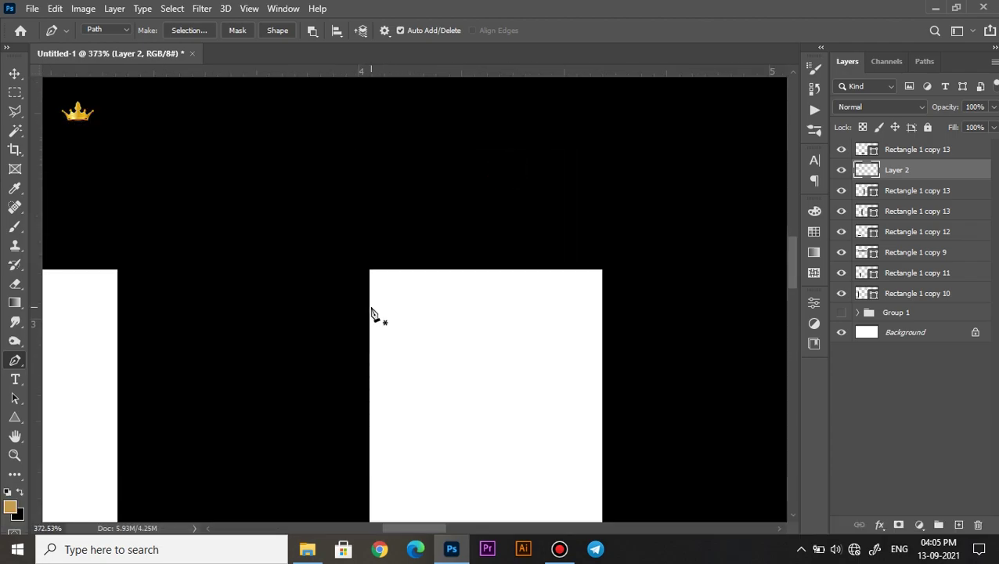
scroll(373, 318, "up", 1)
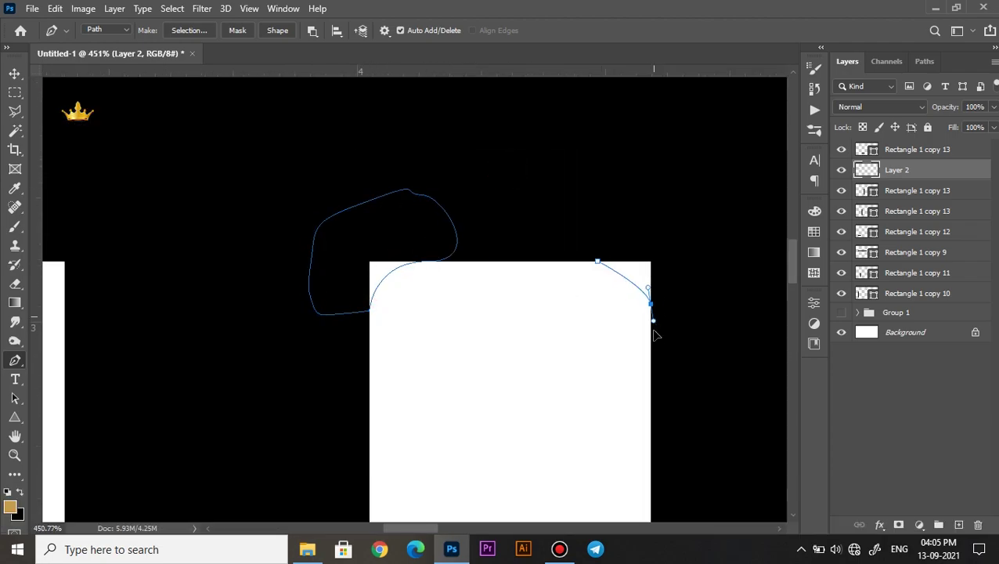
key("a")
scroll(712, 307, "down", 8)
key("v")
scroll(502, 290, "down", 2)
- Separate the first block's inner corner fills from Layer 2 onto their own layer
left_click(842, 170)
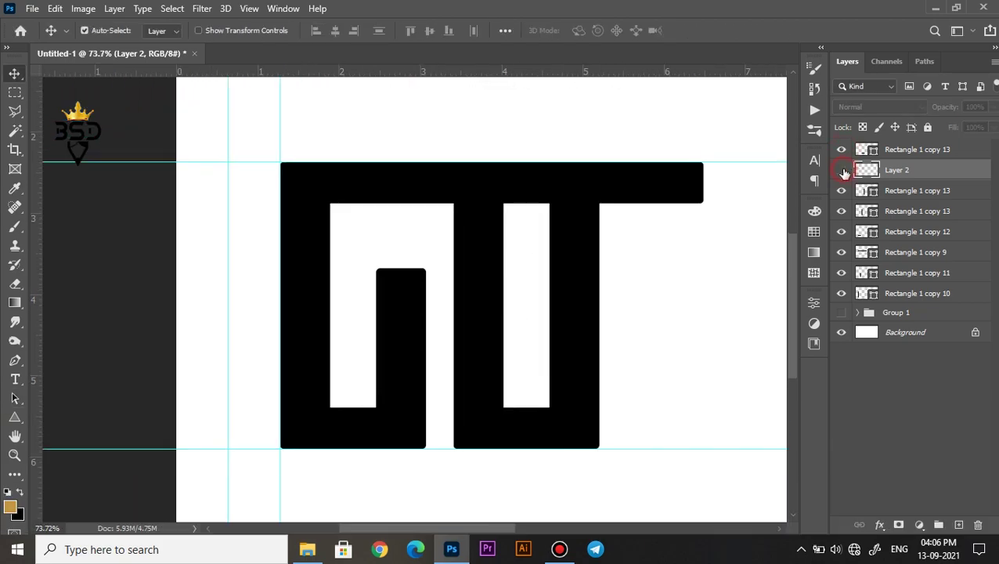
right_click(403, 359)
left_click(446, 183)
key("v")
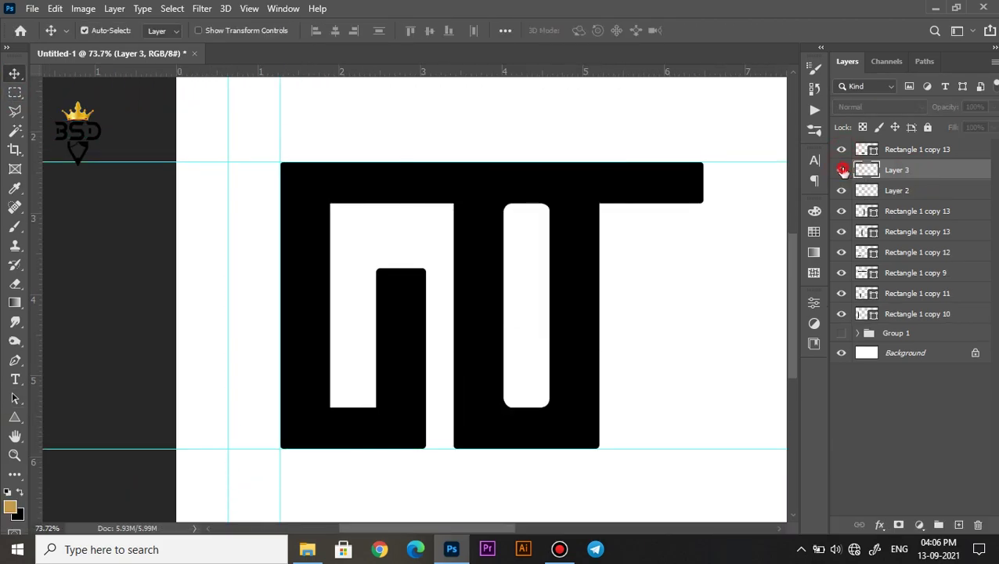
- Duplicate the second block's bars together with its Layer 2 corner fills to the right
left_click(896, 190)
left_click(917, 211, "ctrl")
left_click(916, 231, "ctrl")
left_click(842, 149)
left_click(842, 149)
left_click(917, 149, "ctrl")
left_click_drag(576, 280, 672, 290)
- Position the third block beside the second on the lower guide and fine-tune the gap between them
scroll(666, 285, "up", 2)
left_click_drag(691, 310, 526, 248)
left_click_drag(514, 255, 593, 242)
key("Left")
key("Left")
key("Left")
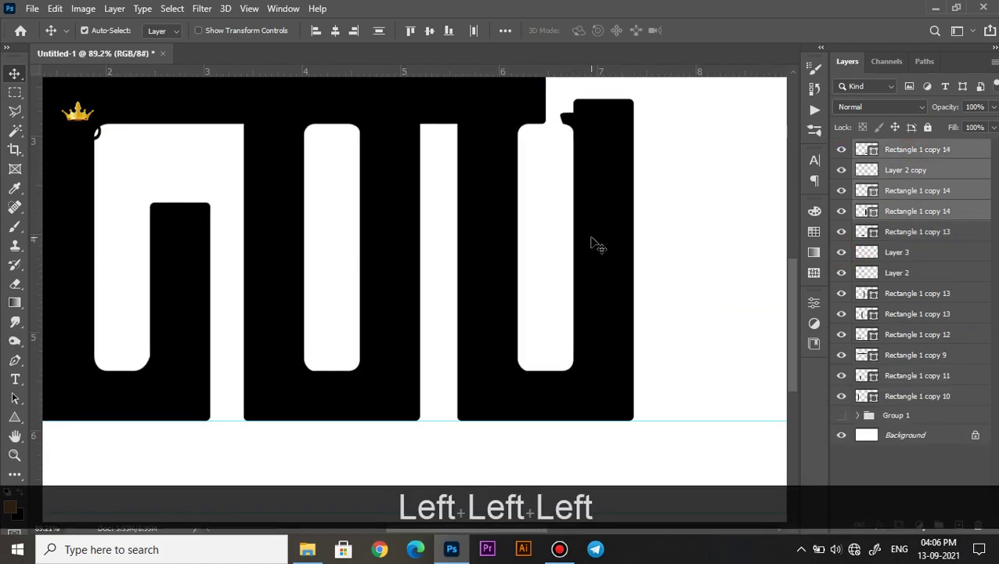
key("Right")
scroll(591, 238, "down", 4)
scroll(579, 192, "up", 3)
- Stretch the long upper bar to the right so it extends past the third block
left_click_drag(579, 192, 526, 278)
left_click(505, 223)
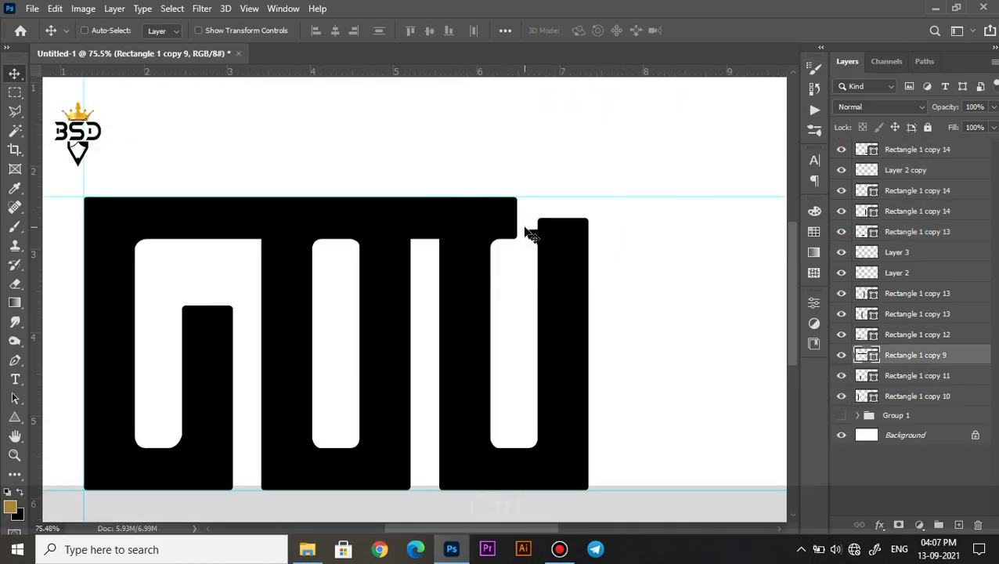
left_click_drag(644, 222, 641, 224)
key("Return")
scroll(588, 254, "down", 3)
- Copy the third block's right vertical bar to the right, near the end of the long upper bar
right_click(577, 323)
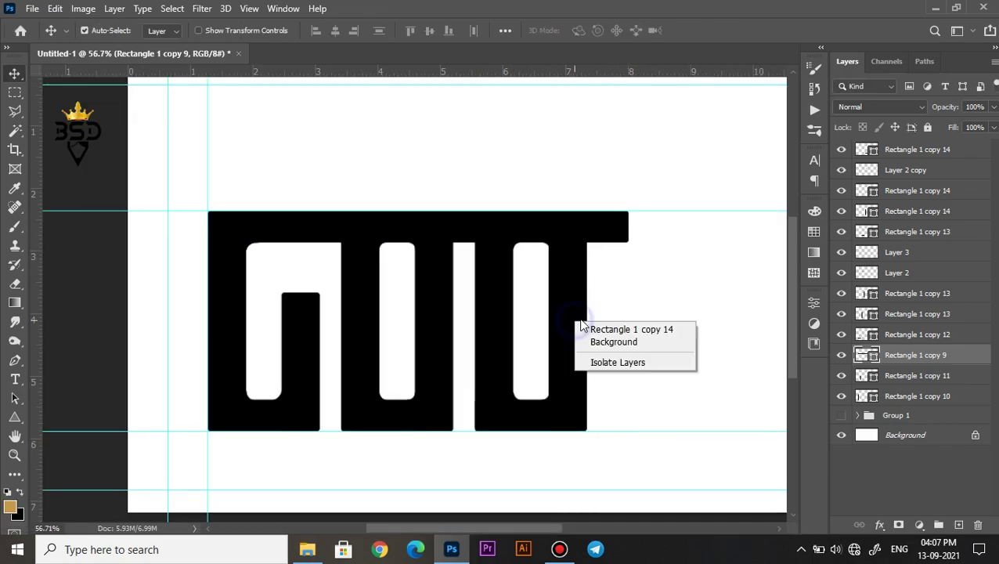
left_click(595, 329)
scroll(585, 338, "up", 2)
left_click_drag(584, 372, 457, 358)
left_click_drag(438, 315, 525, 307)
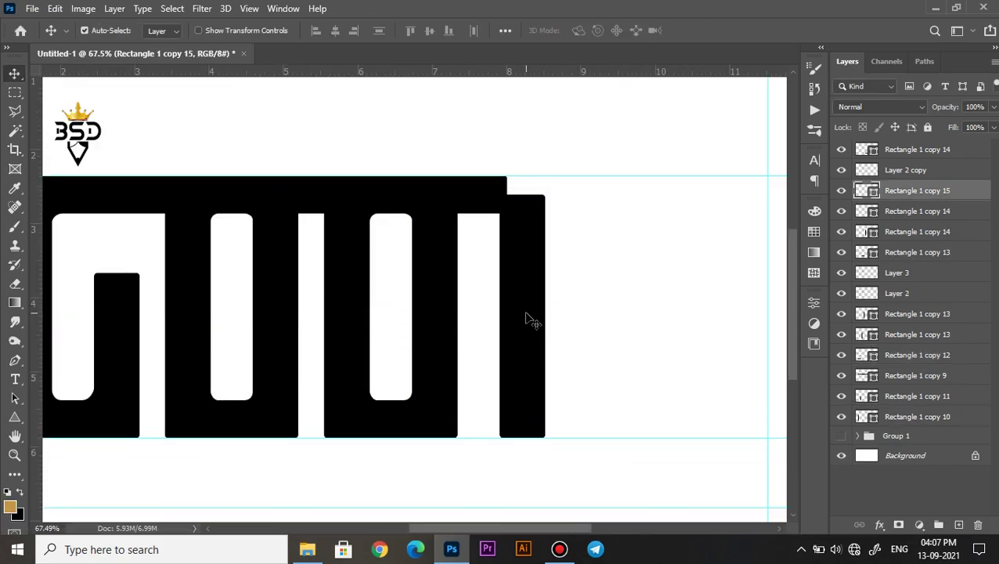
- Stretch the copied end bar up to the upper guide, flush with the long horizontal bar
key("ctrl+t")
scroll(517, 210, "up", 1)
left_click_drag(518, 196, 510, 179)
key("Return")
scroll(494, 200, "down", 2)
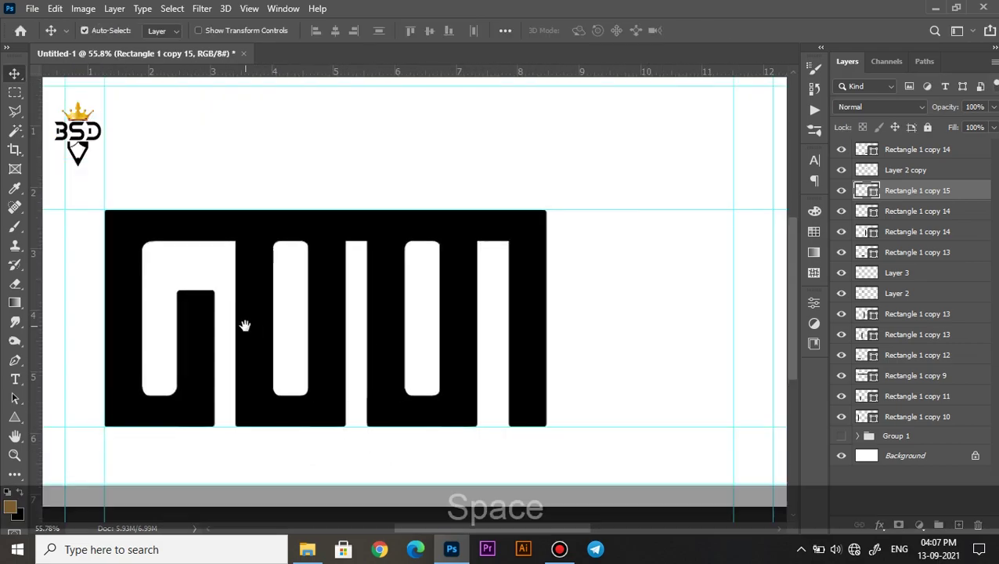
- Show Group 1 again and place a triangle copy outside the group among the new bar layers
left_click(842, 435)
left_click(858, 435)
scroll(971, 419, "down", 1)
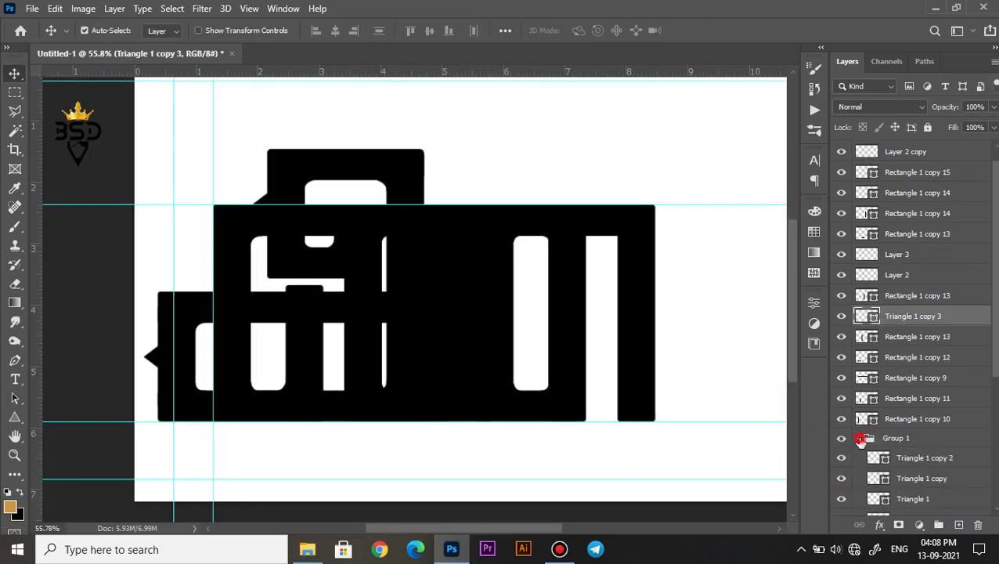
left_click(858, 439)
- Collapse Group 1 so that only the second word's layers are listed above it
left_click(842, 457)
left_click(843, 457)
left_click(878, 459)
key("ctrl+t")
key("Escape")
left_click(895, 439)
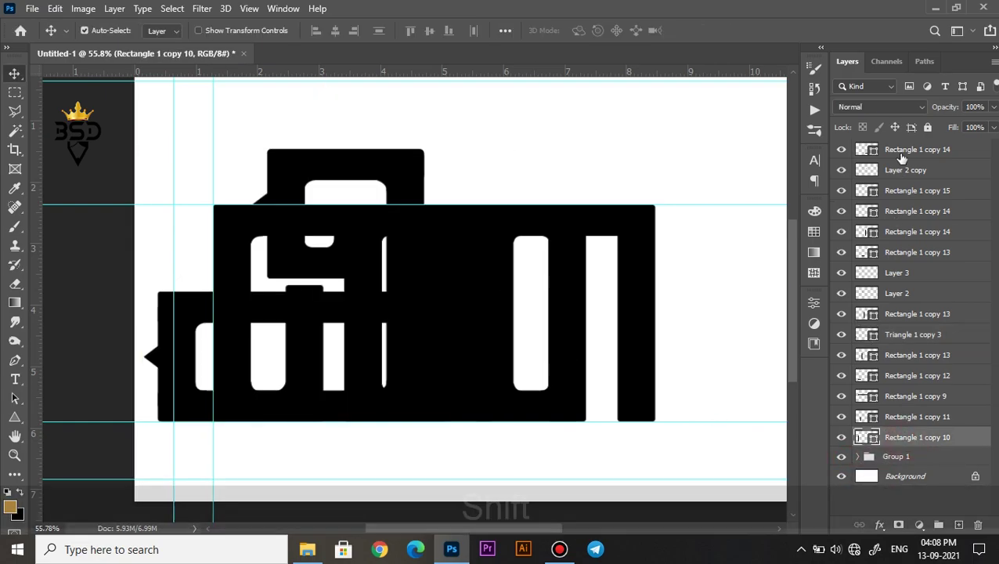
- Move all of the second word's layers together to the right, clear of Group 1's lettering
left_click(902, 151, "shift")
left_click_drag(388, 278, 397, 277)
left_click(858, 259)
left_click(916, 440)
left_click(908, 150, "shift")
key("ctrl+t")
scroll(457, 315, "up", 3)
left_click_drag(456, 315, 714, 314)
scroll(440, 378, "up", 4)
left_click_drag(242, 377, 397, 376)
key("Return")
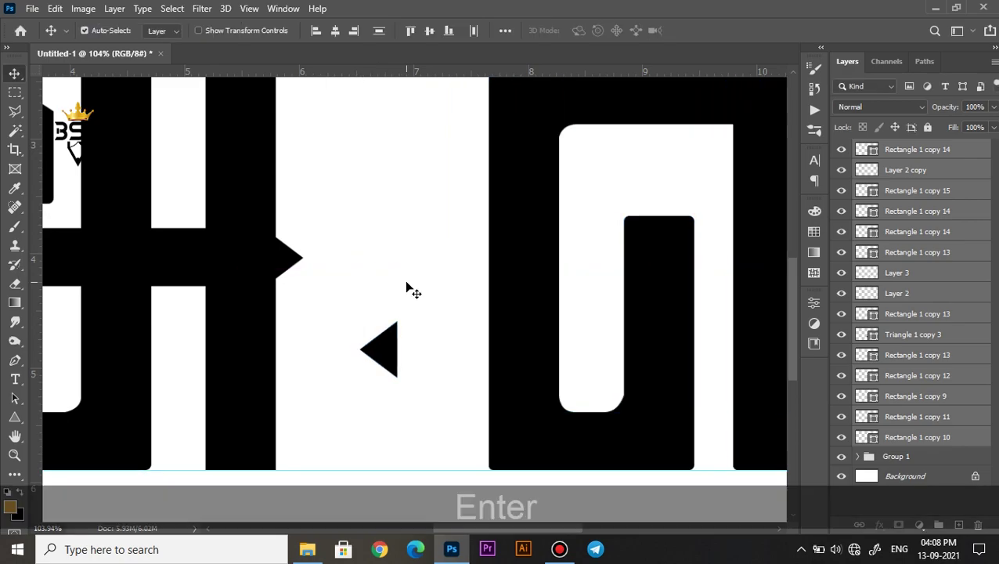
- Attach the loose left-pointing triangle to the outer left edge of the second word's first block
scroll(407, 287, "down", 3)
right_click(391, 326)
left_click(446, 334)
left_click_drag(399, 315, 406, 303)
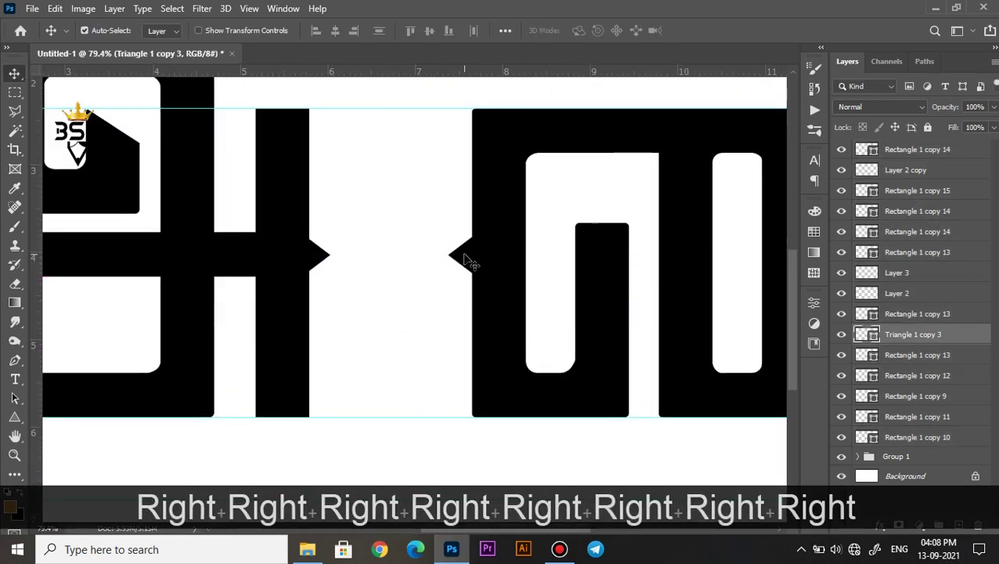
- Hide Group 1 and move all of the second word's layers left so the word lies fully on the canvas
scroll(462, 270, "down", 4)
left_click(841, 455)
left_click(916, 437)
left_click(892, 149, "shift")
key("ctrl+t")
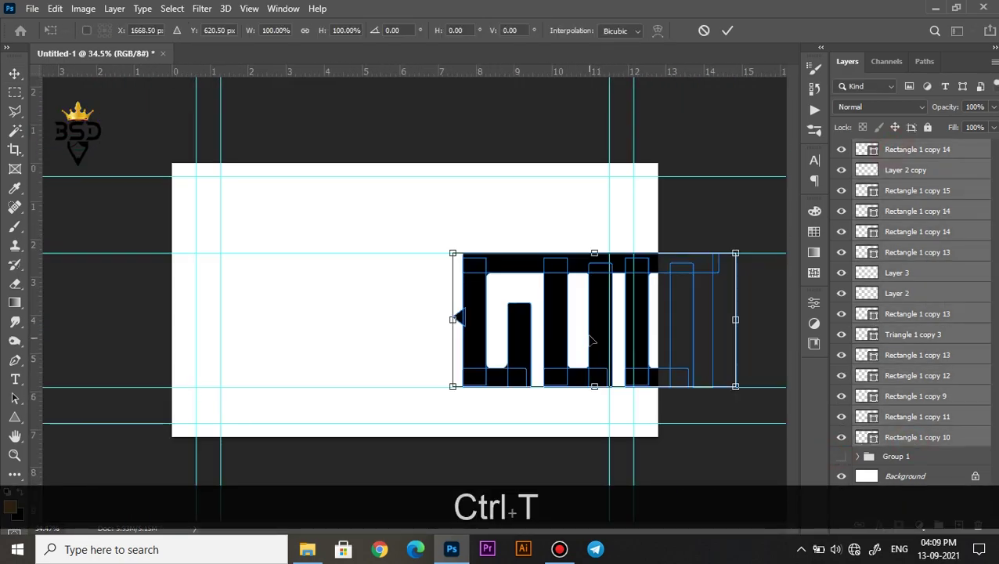
left_click_drag(588, 346, 365, 341)
scroll(366, 334, "up", 8)
key("Return")
- Add a layer mask to the short inner bar of the first block, Rectangle 1 copy 11
left_click_drag(234, 321, 501, 267)
right_click(411, 266)
left_click(462, 274)
scroll(440, 188, "down", 3)
left_click(845, 417)
left_click(847, 419)
scroll(442, 264, "up", 3)
left_click(899, 525)
- Mask off the short inner bar's top along a diagonal that slopes down to the right
key("l")
scroll(394, 229, "up", 2)
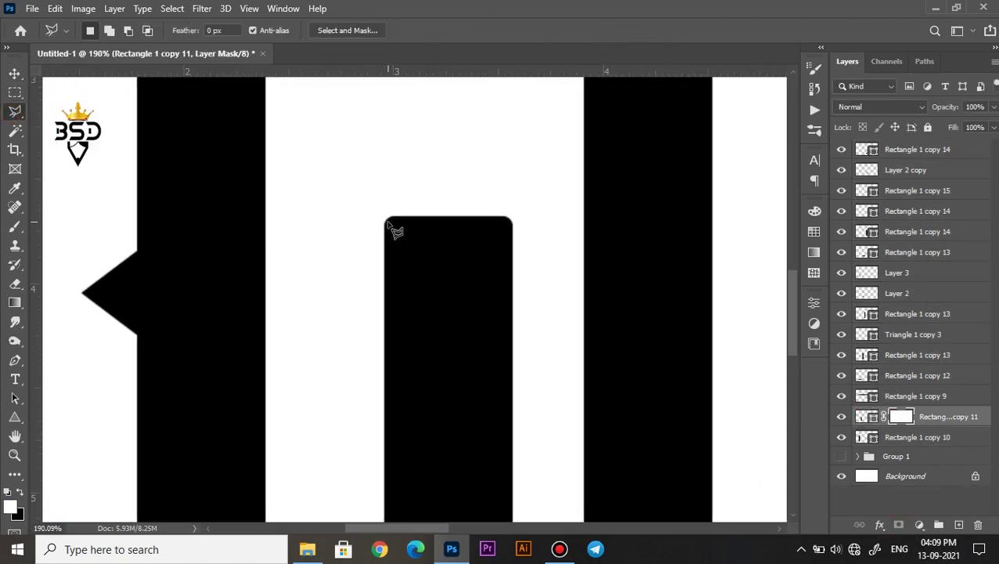
left_click(380, 219)
key("ctrl+Delete")
key("ctrl+d")
key("v")
scroll(390, 225, "down", 10)
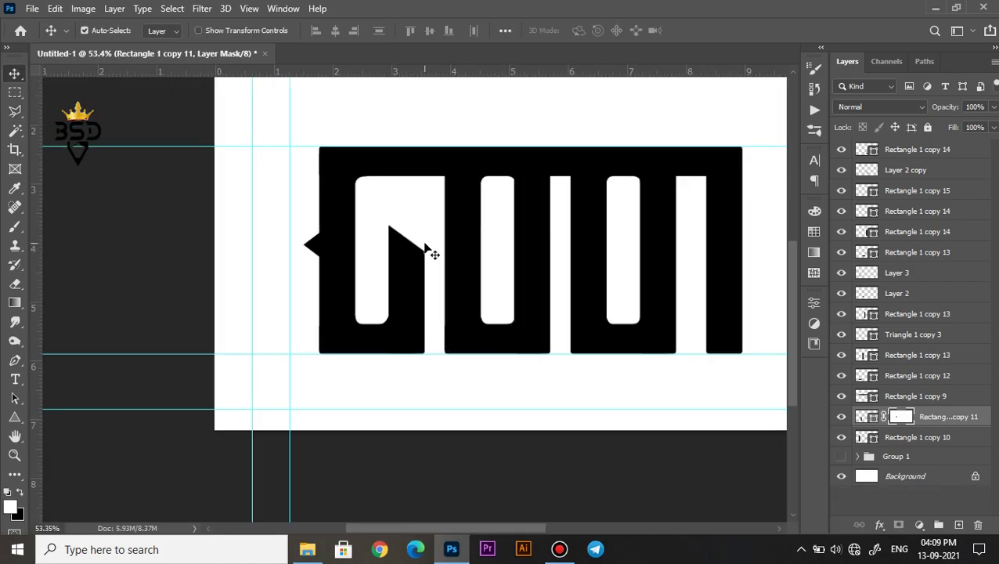
- Duplicate the left accent triangle, flip it horizontally and attach it to the right edge of the end bar
left_click_drag(431, 250, 291, 241)
left_click(901, 395)
scroll(291, 294, "up", 1)
left_click(154, 232)
key("ctrl+j")
scroll(182, 239, "up", 1)
key("ctrl+t")
left_click_drag(149, 227, 654, 223)
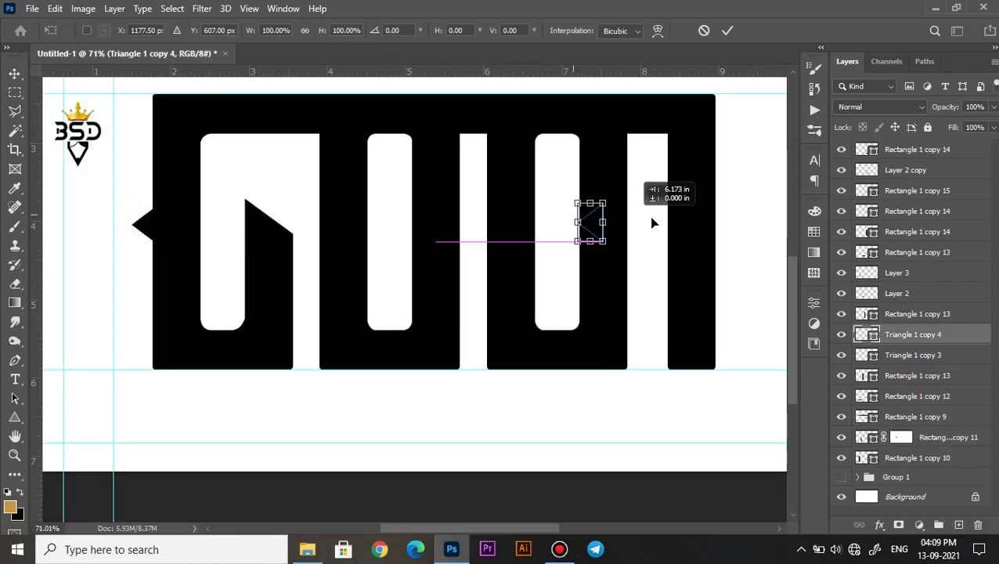
right_click(729, 222)
left_click(768, 465)
key("Return")
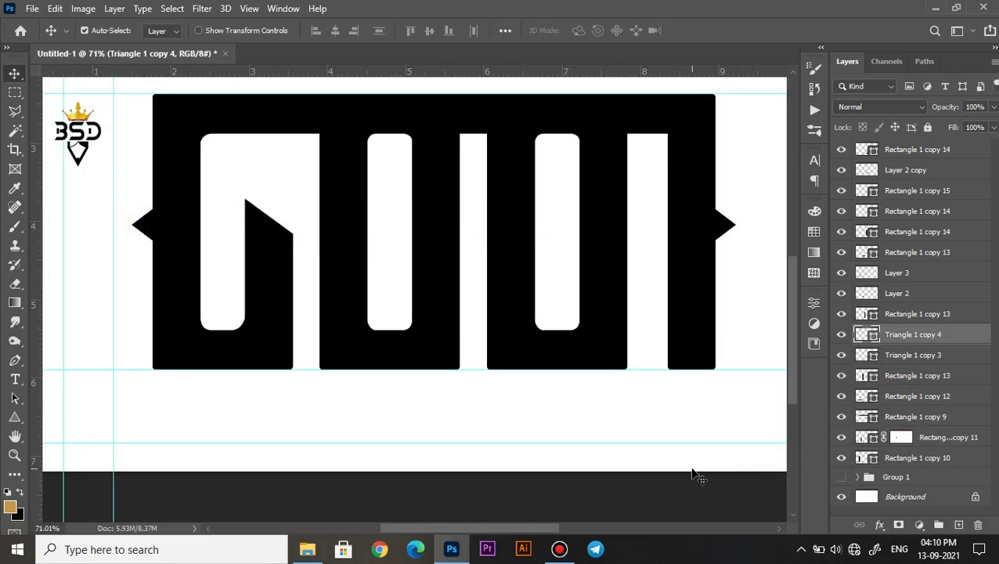
- Duplicate the right end bar and the long upper bar as the start of the next letter
scroll(692, 475, "down", 3)
scroll(419, 301, "down", 1)
left_click(539, 295)
key("ctrl+j")
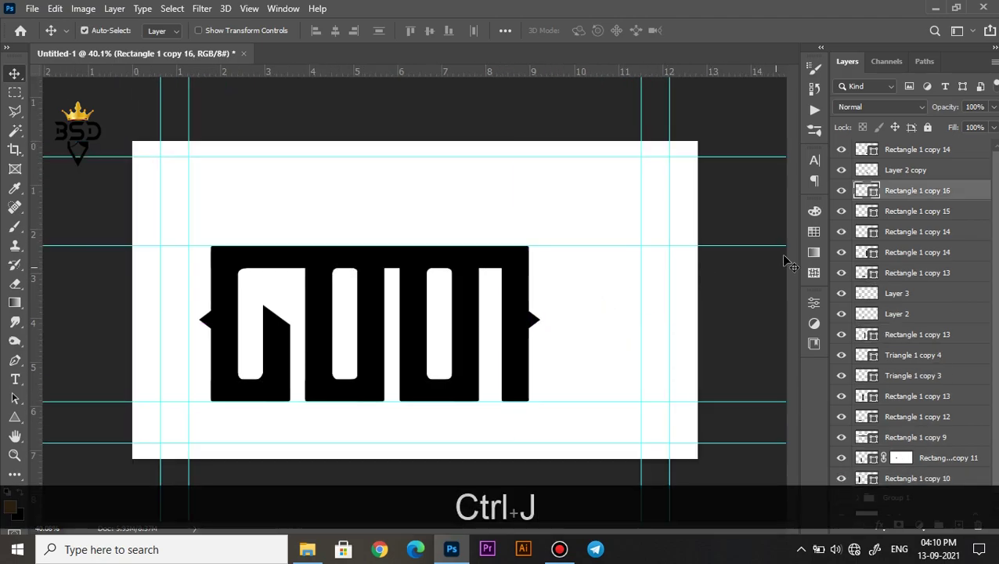
left_click(305, 269)
key("ctrl+j")
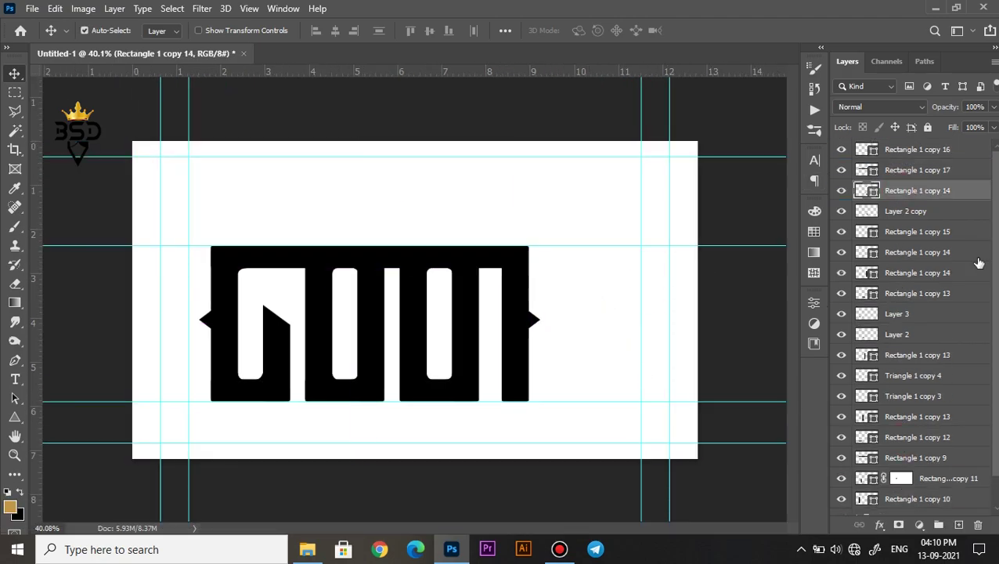
- Group the second word's original layers and hide the group, leaving the two duplicated bars outside it
scroll(978, 263, "down", 1)
left_click(933, 467, "shift")
key("ctrl+g")
left_click(842, 188)
scroll(447, 287, "up", 2)
scroll(218, 258, "up", 4)
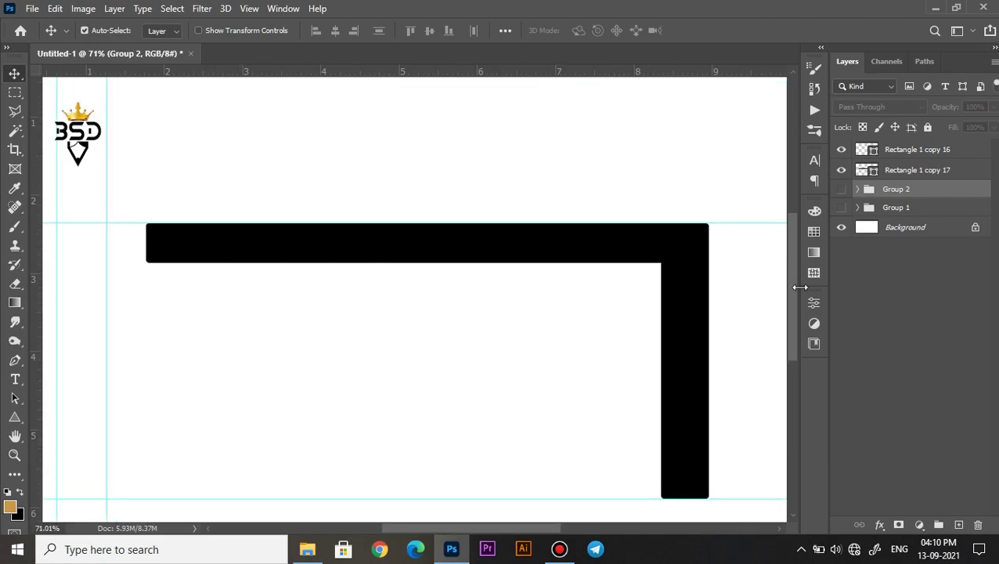
- Copy the vertical end bar to the left, leaving a narrow gap between the two bars
left_click(714, 349)
scroll(596, 351, "up", 2)
left_click_drag(689, 356, 568, 263)
scroll(562, 363, "up", 1)
left_click(705, 378)
scroll(705, 378, "down", 1)
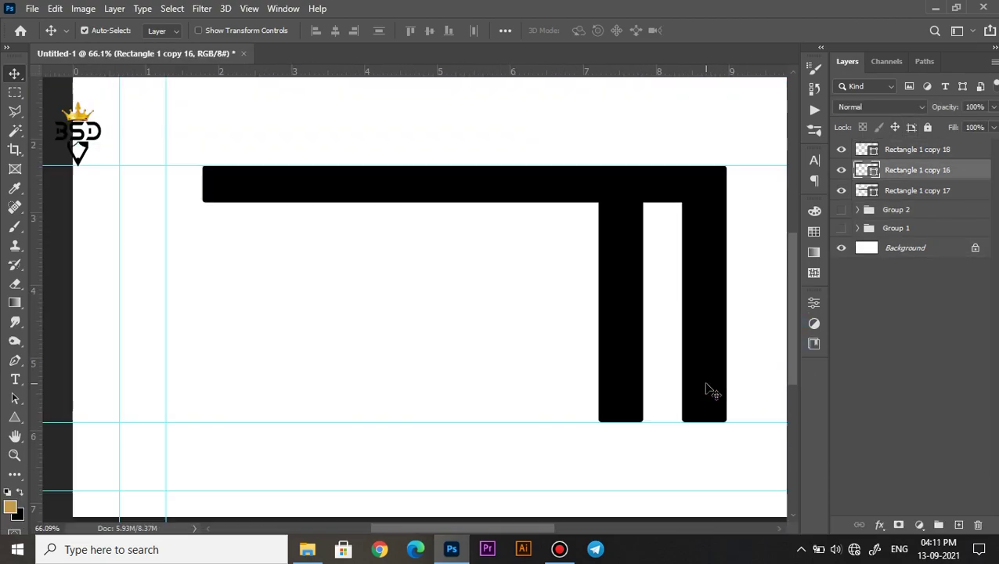
- Square off the rounded corners of the two vertical bars
scroll(617, 375, "up", 3)
right_click(507, 213)
left_click_drag(618, 375, 493, 241)
left_click(532, 216)
scroll(579, 274, "up", 3)
left_click(15, 418)
scroll(603, 329, "up", 4)
key("v")
left_click(694, 220)
left_click(15, 418)
scroll(744, 254, "up", 2)
key("v")
scroll(558, 278, "down", 4)
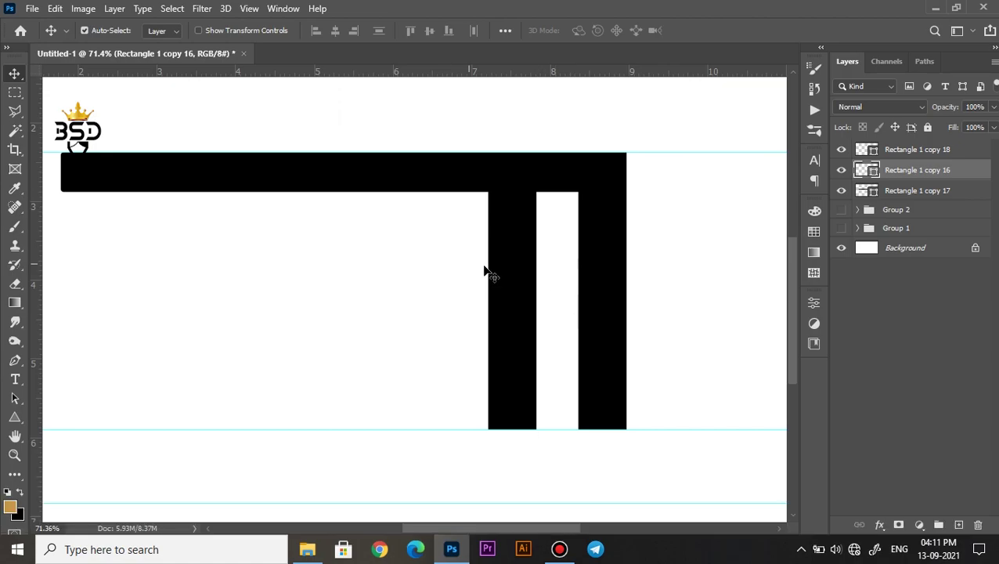
- Move the left vertical bar slightly left and shorten the long upper bar to end flush with its outer edge
left_click(517, 283)
right_click(334, 172)
left_click(390, 182)
key("ctrl+t")
left_click_drag(61, 171, 469, 171)
key("Return")
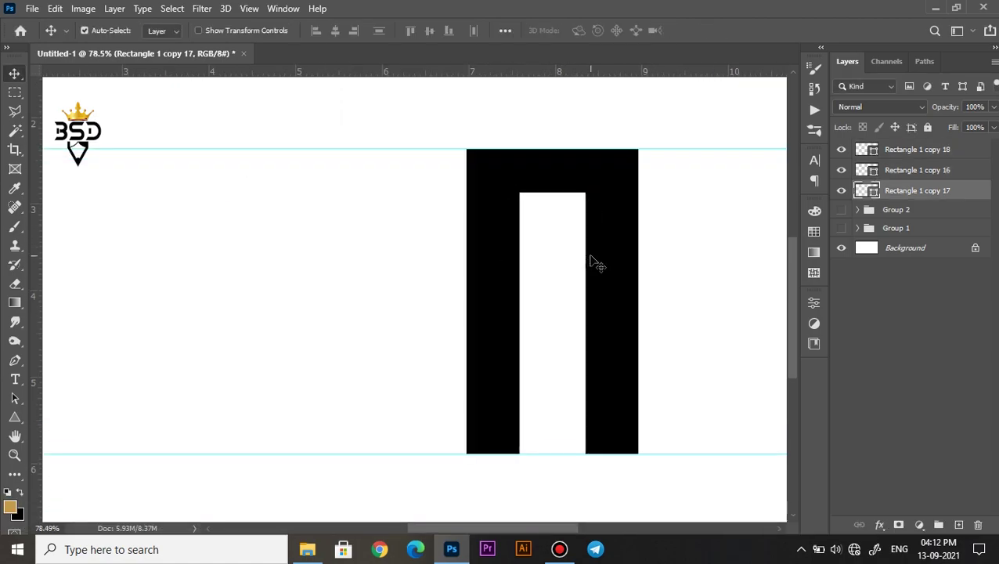
- Create a layer above the bars and draw a closed curved path around the opening's upper-left inner corner
scroll(534, 194, "up", 2)
left_click(948, 156)
left_click(958, 524)
scroll(580, 274, "up", 6)
key("p")
left_click(367, 263)
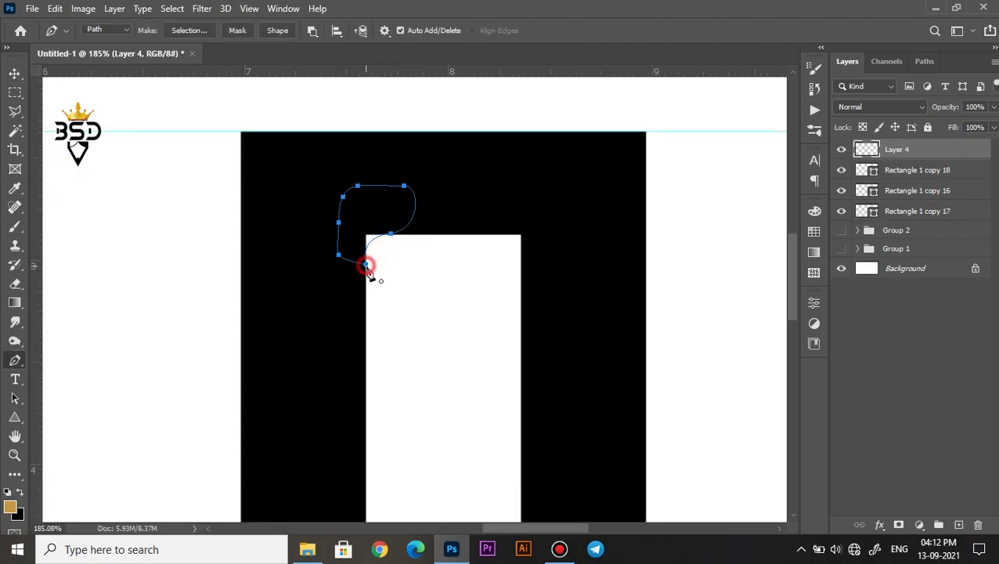
left_click(366, 264)
- Fill curved corner pieces in black to round both upper inner corners of the opening
scroll(490, 239, "up", 1)
left_click(15, 399)
right_click(571, 259)
key("ctrl+Return")
key("ctrl+d")
scroll(406, 272, "down", 2)
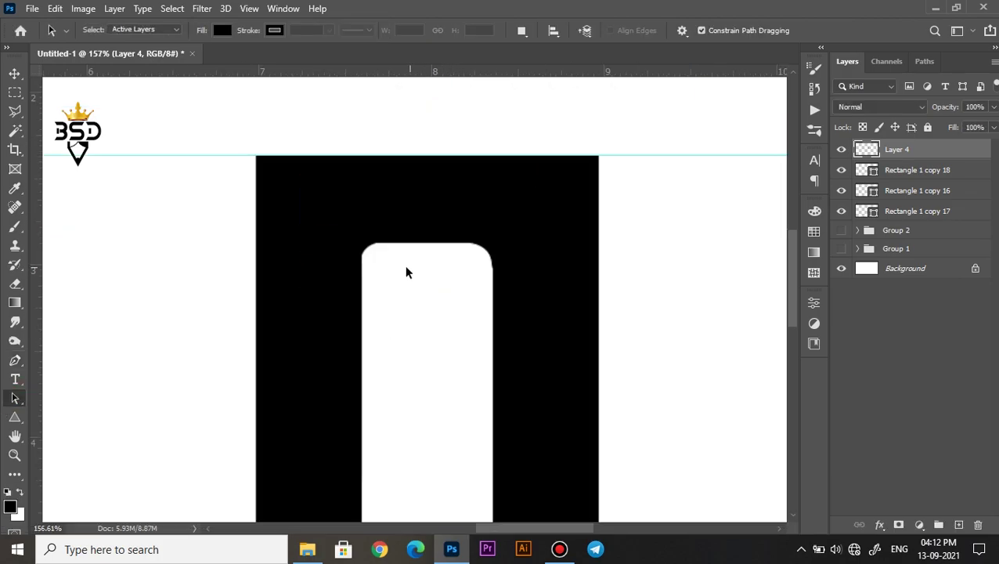
- Try to reshape the opening's upper-left corner by filling a selection made from a new pen path
key("p")
scroll(384, 272, "up", 2)
left_click(347, 266)
left_click(327, 188)
right_click(336, 210)
left_click(413, 270)
key("Return")
key("ctrl+BackSpace")
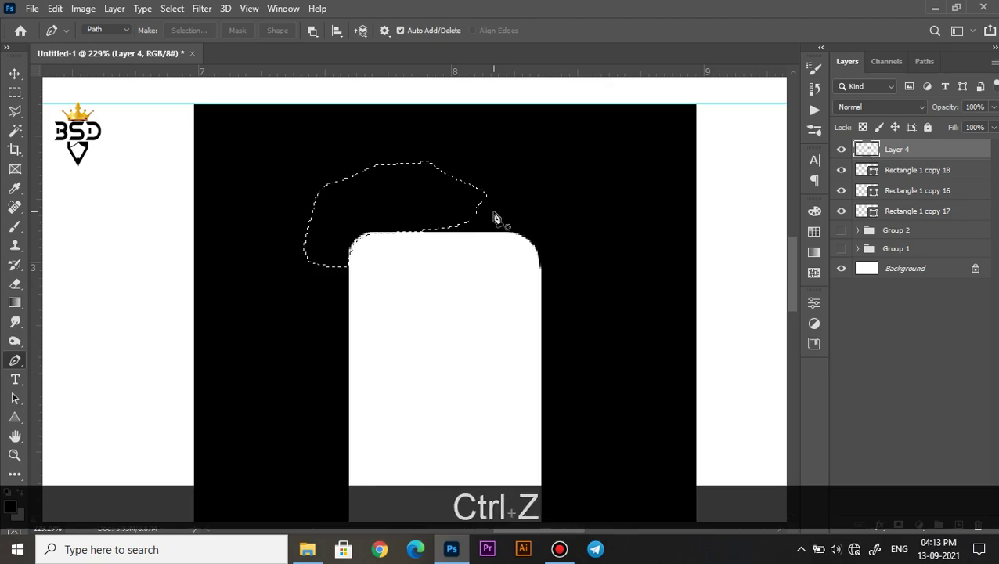
- Undo the last pen path, selection and fill at the opening's upper-left corner
key("v")
key("ctrl+z")
key("ctrl+z")
key("ctrl+z")
key("ctrl+z")
key("ctrl+z")
scroll(408, 281, "down", 2)
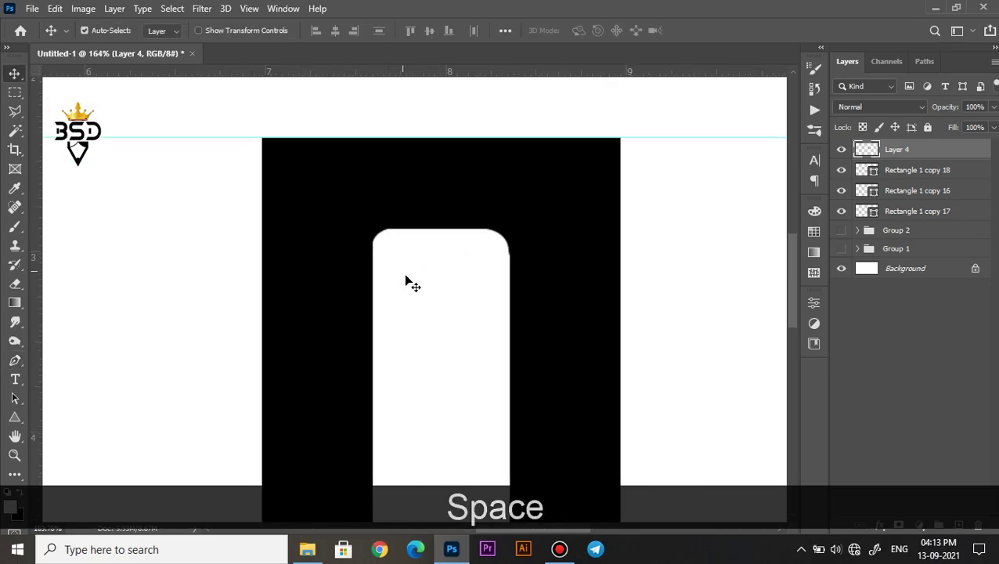
- Redraw a curved path around the opening's upper-left corner, convert it to a selection and fill it black
scroll(347, 266, "up", 2)
key("p")
left_click(300, 202)
right_click(334, 210)
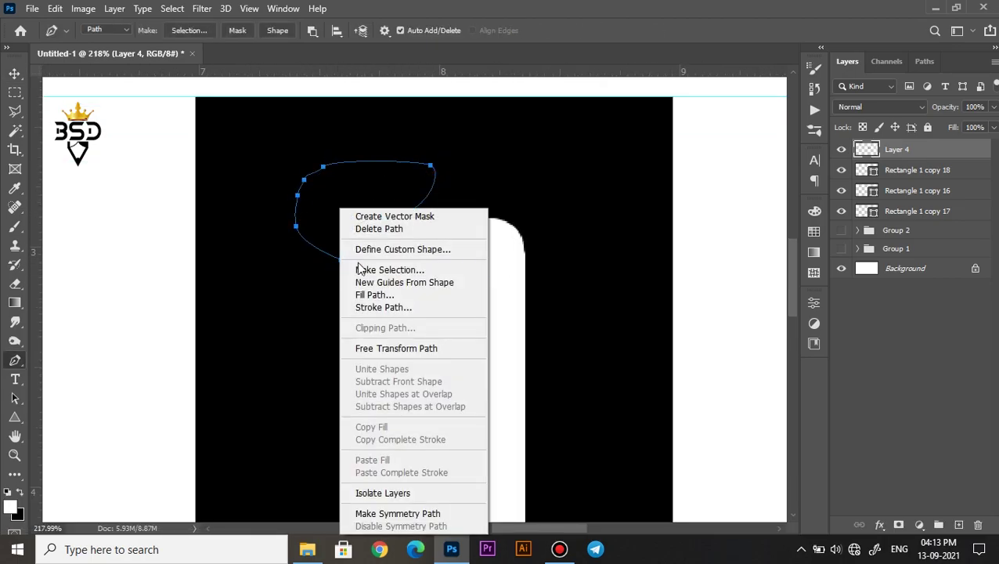
left_click(364, 268)
key("Return")
key("ctrl+shift+i")
key("v")
key("space")
scroll(448, 319, "down", 3)
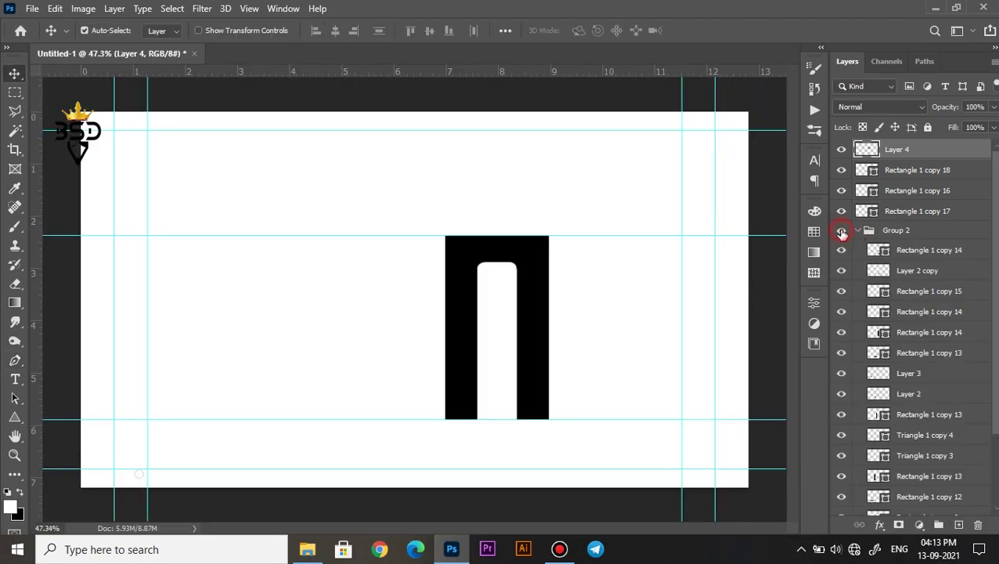
- Copy the right-pointing triangle out of Group 2 beneath the letter's bars, then hide Group 2 again
left_click(842, 232)
right_click(555, 325)
left_click(613, 345)
left_click_drag(924, 435, 898, 223)
left_click(858, 251)
left_click(841, 251)
scroll(564, 314, "up", 3)
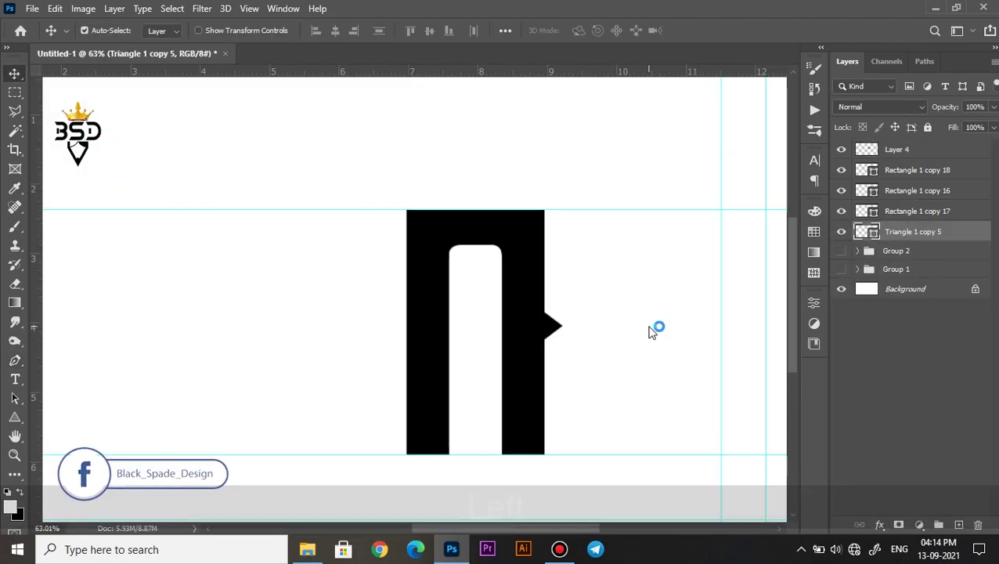
- Duplicate the right triangle, flip it horizontally and move it to the outer edge of the left bar
key("alt+Left")
key("alt+Left")
scroll(595, 329, "up", 2)
key("ctrl+t")
right_click(547, 317)
left_click(564, 302)
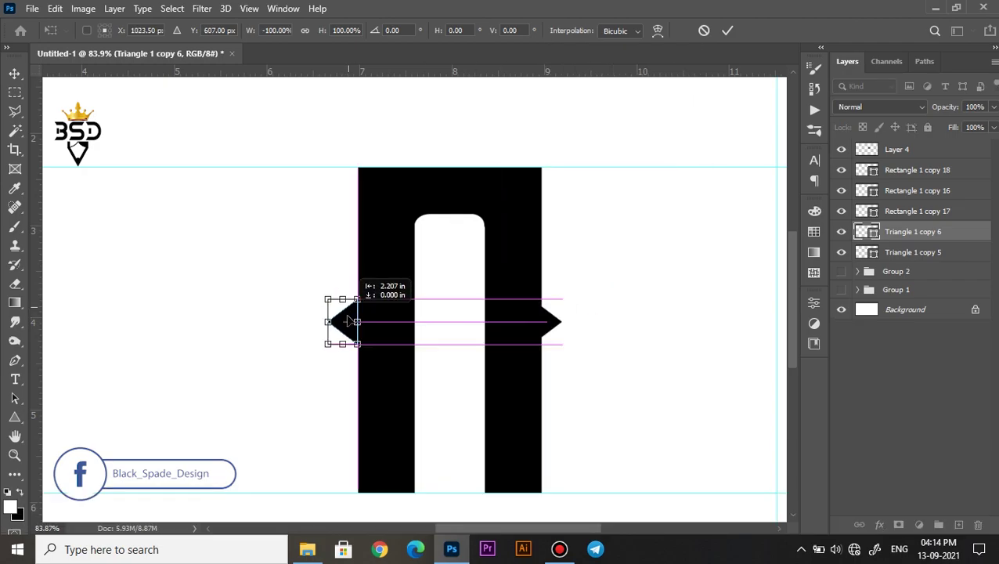
key("Return")
- Nudge the flipped triangle to the right so its base tucks into the left bar
key("Right")
key("Right")
key("Right")
key("Right")
key("Right")
key("Right")
key("Right")
key("Right")
scroll(350, 323, "down", 7)
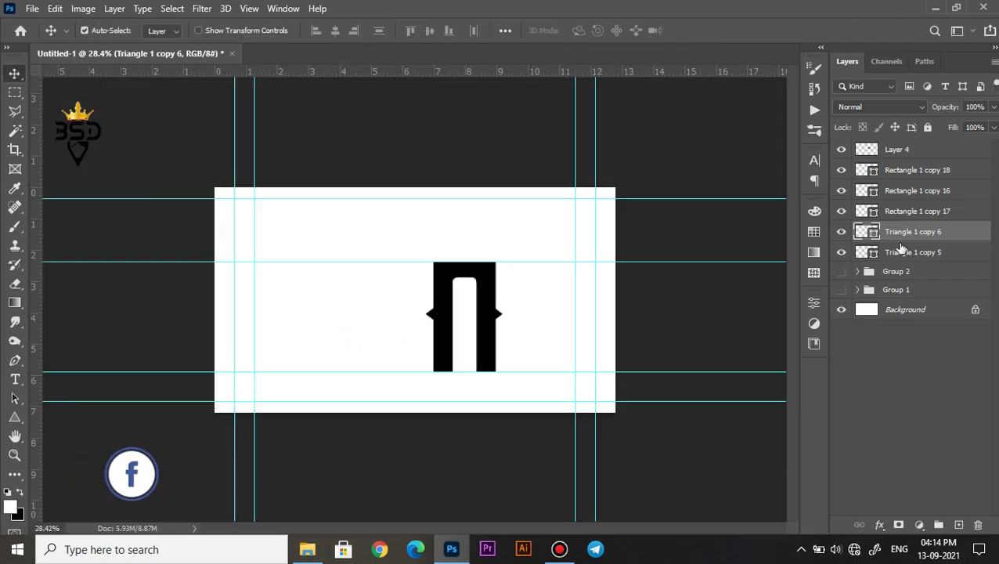
- Duplicate the letter's upper bar, Rectangle 1 copy 17, and keep the copy above all other layers
scroll(575, 289, "up", 3)
scroll(553, 306, "up", 1)
right_click(552, 311)
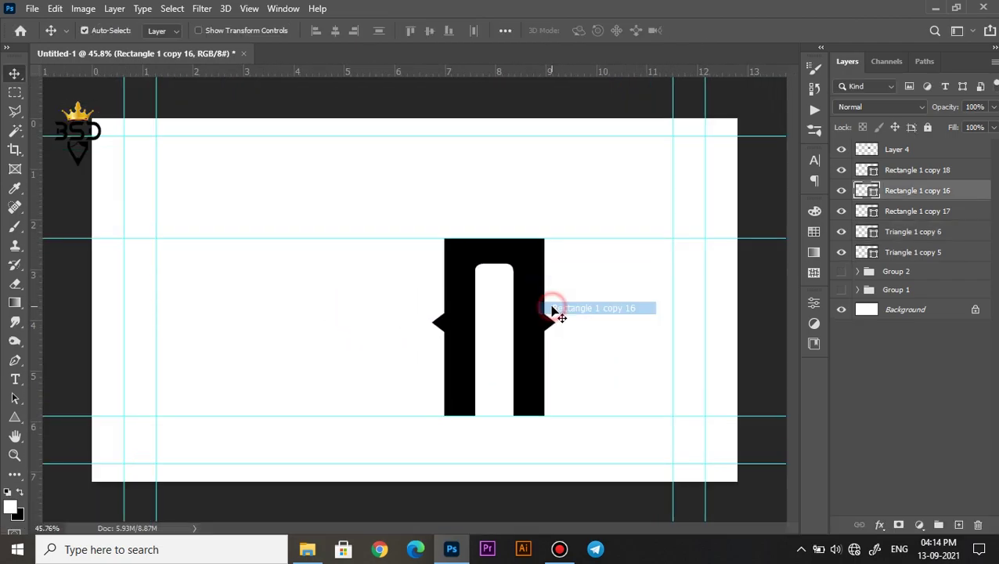
left_click(900, 211)
key("ctrl+j")
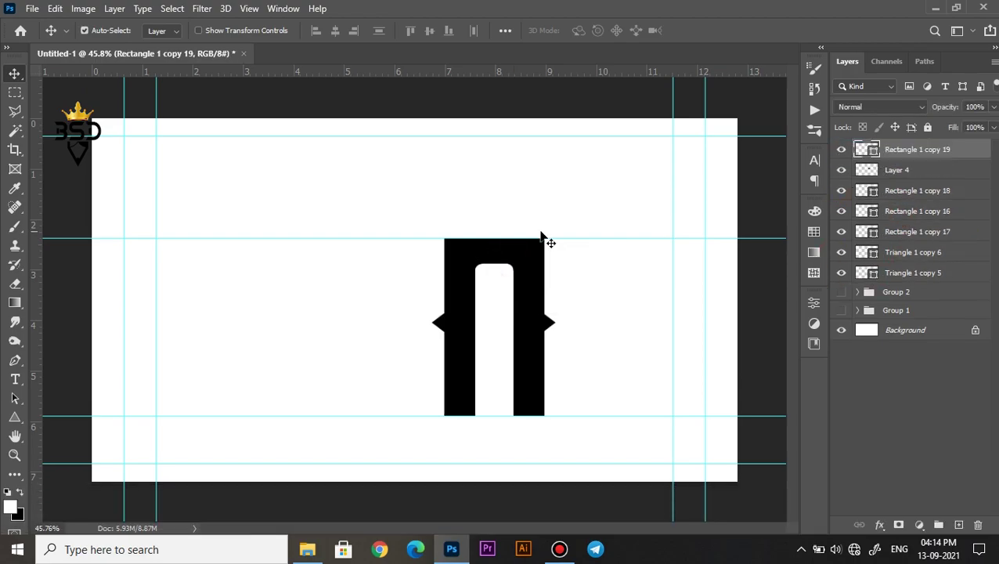
- Duplicate the right vertical bar to start a new letter, then group the previous letter's layers and hide that group
left_click(557, 295)
key("ctrl+j")
left_click_drag(917, 210, 916, 160)
left_click(900, 191)
left_click(899, 294, "shift")
key("ctrl+g")
left_click(841, 189)
- Copy the upper bar downward as a horizontal middle bar and widen it to about 2.79 in, past the vertical bar
scroll(344, 262, "down", 1)
scroll(407, 313, "up", 1)
left_click(485, 263)
scroll(481, 258, "up", 3)
left_click_drag(485, 245, 485, 329)
key("ctrl+t")
left_click_drag(555, 321, 660, 322)
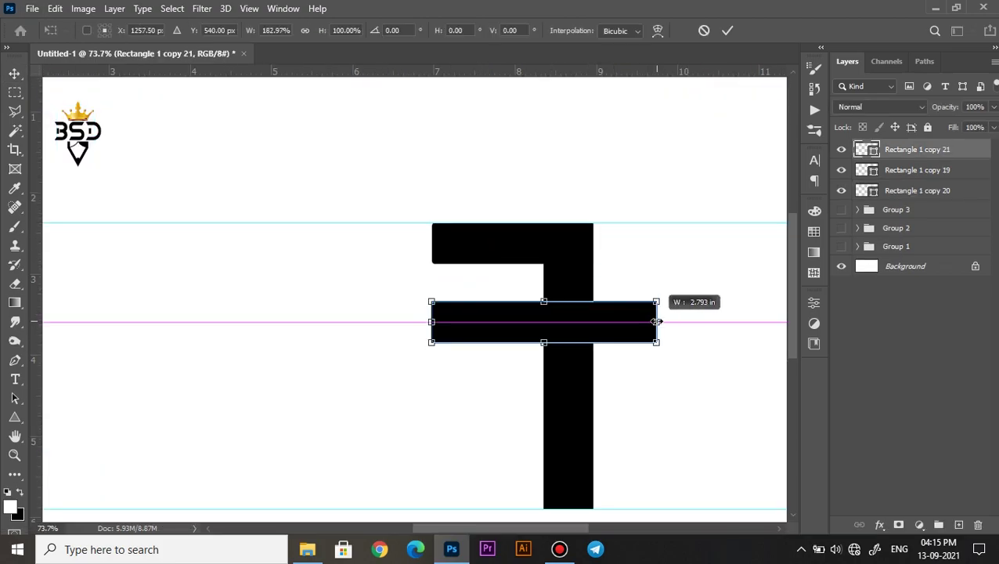
key("Return")
- Copy the vertical bar to the middle bar's right end, starting it at the middle bar and ending it below the baseline guide
scroll(597, 332, "down", 2)
scroll(541, 332, "up", 3)
left_click_drag(540, 332, 649, 332)
key("ctrl+t")
left_click_drag(610, 129, 611, 219)
scroll(675, 331, "up", 2)
key("space")
scroll(579, 350, "down", 1)
key("ctrl+t")
left_click_drag(602, 462, 602, 468)
scroll(622, 350, "up", 1)
key("Return")
- Copy the central vertical bar to the middle bar's left end and nudge it slightly right
left_click(354, 245)
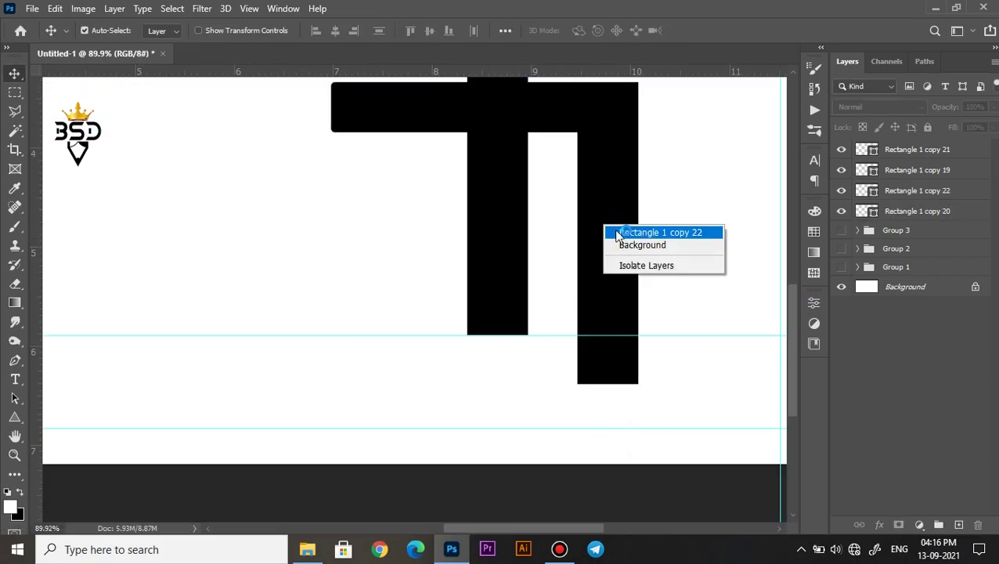
left_click_drag(555, 242, 425, 251)
scroll(470, 249, "up", 1)
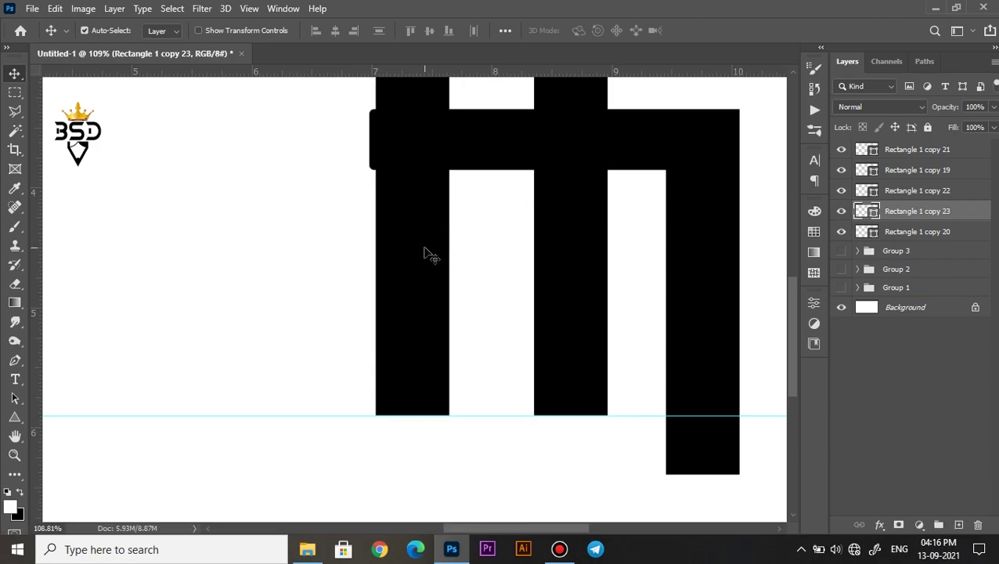
key("Right")
key("Right")
- Align the middle bar's left end with the left vertical bar and shorten that vertical bar's top to the middle bar
scroll(452, 164, "up", 4)
left_click(374, 151)
key("ctrl+t")
left_click_drag(351, 155, 360, 155)
key("Return")
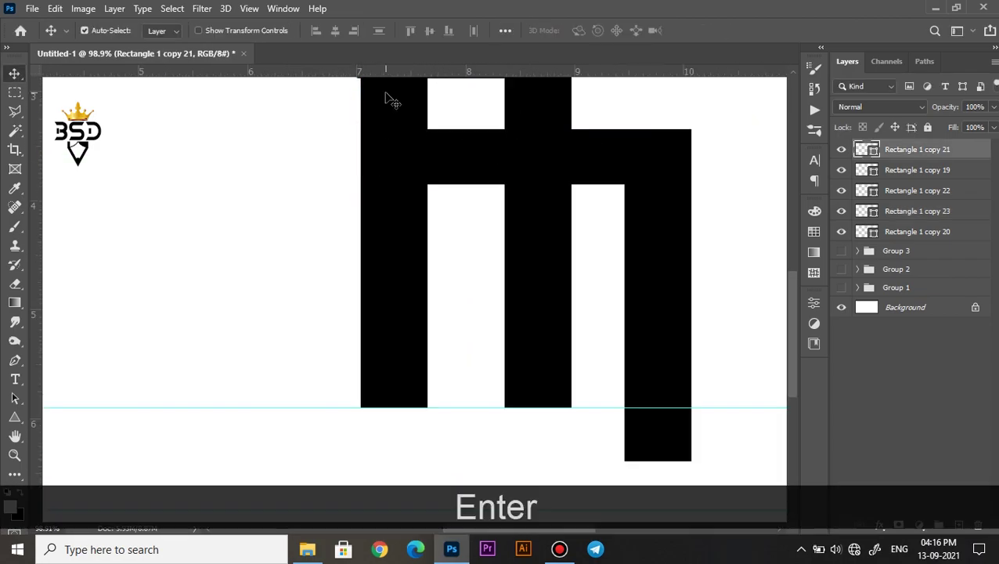
left_click(389, 99)
key("ctrl+t")
scroll(441, 294, "down", 2)
scroll(508, 235, "up", 1)
- Copy the middle bar down to the baseline guide and fit its width between the left and central vertical bars
left_click_drag(515, 216, 501, 358)
scroll(412, 379, "up", 3)
key("ctrl+t")
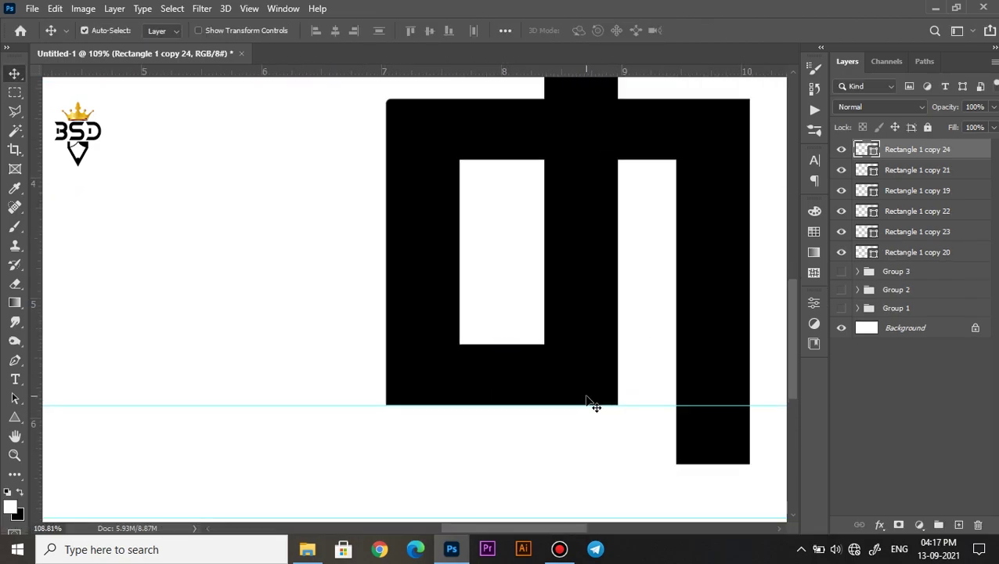
key("ctrl+t")
scroll(603, 399, "up", 5)
key("Return")
- Shorten the lower ends of the central and left vertical bars to expose the baseline bar's rounded corners
right_click(588, 202)
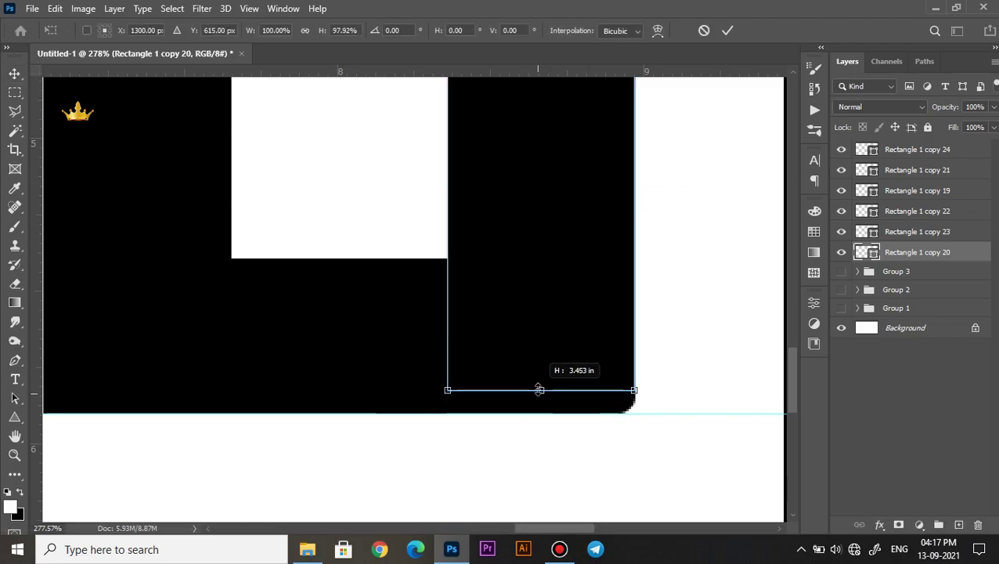
key("Return")
scroll(539, 389, "down", 2)
right_click(276, 247)
left_click(329, 256)
key("ctrl+t")
key("Return")
scroll(495, 328, "down", 3)
scroll(378, 227, "down", 1)
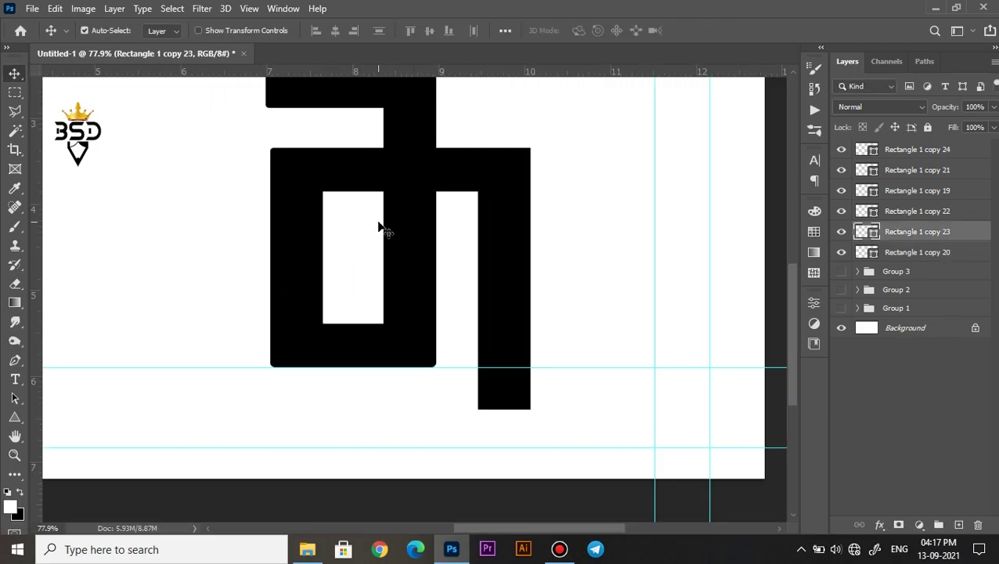
- Copy the baseline bar to just below the baseline guide, beside the right vertical bar's lower end
key("space")
left_click_drag(378, 227, 453, 270)
scroll(452, 271, "down", 3)
right_click(429, 354)
left_click(462, 363)
scroll(433, 333, "up", 2)
key("space")
left_click_drag(435, 332, 468, 298)
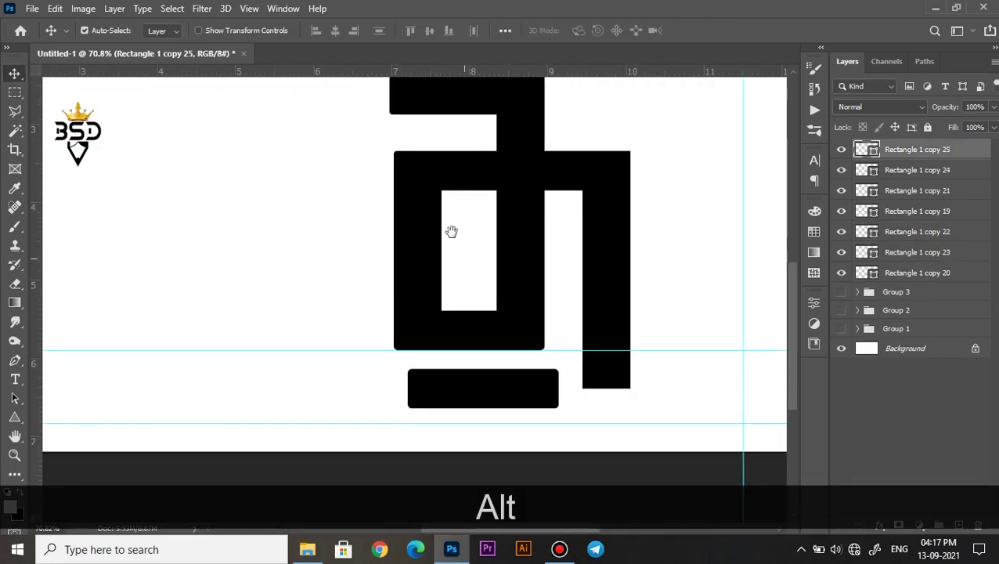
left_click_drag(452, 231, 454, 339)
- Trim the top end of the right vertical bar slightly within the middle bar
left_click(430, 216)
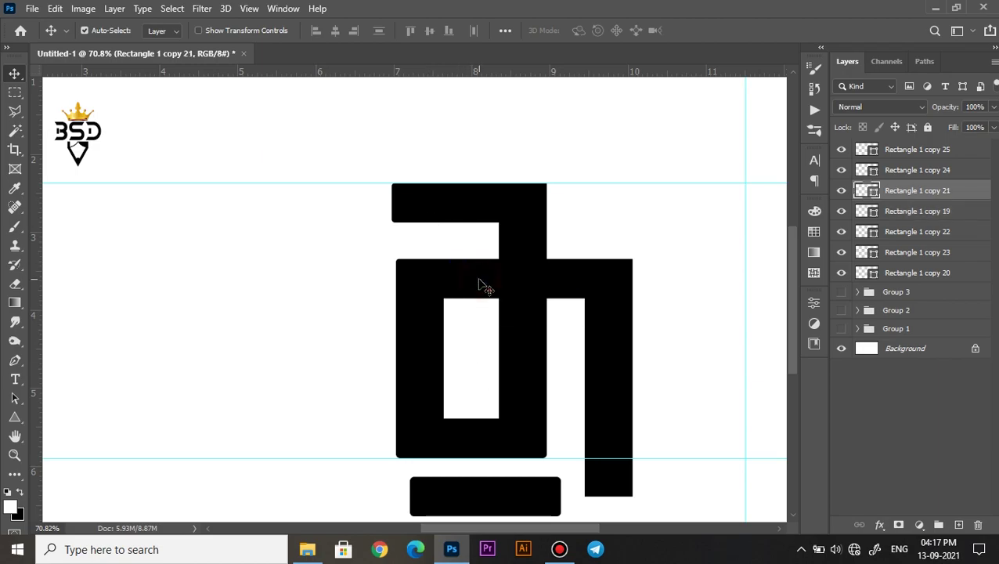
scroll(546, 281, "up", 3)
right_click(624, 370)
left_click(633, 378)
scroll(633, 308, "up", 3)
key("ctrl+t")
left_click_drag(629, 226, 628, 231)
key("Return")
- Shorten the letter's uppermost horizontal bar from its left end
right_click(324, 142)
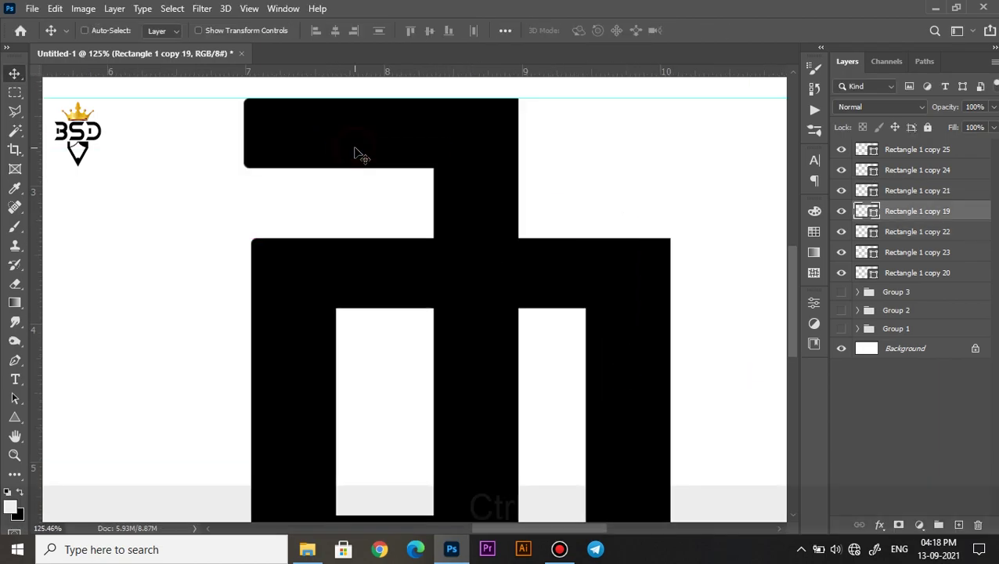
key("Return")
scroll(488, 235, "down", 3)
- Stretch the lowest bar to span from the left vertical bar's outer edge to the right vertical bar's outer edge
left_click_drag(516, 375, 580, 268)
scroll(579, 271, "up", 1)
right_click(542, 394)
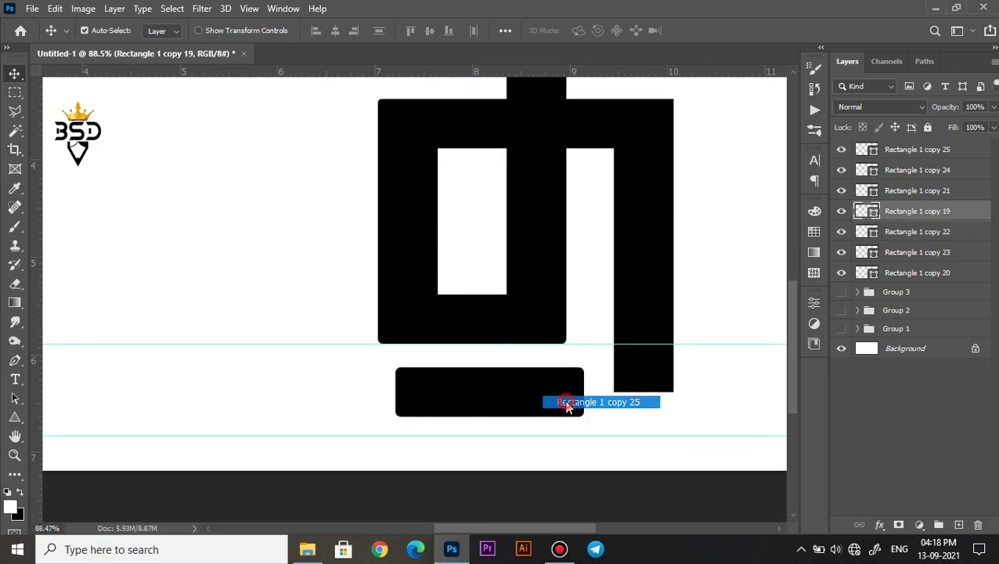
left_click(566, 404)
key("ctrl+t")
left_click_drag(602, 389, 607, 389)
key("Return")
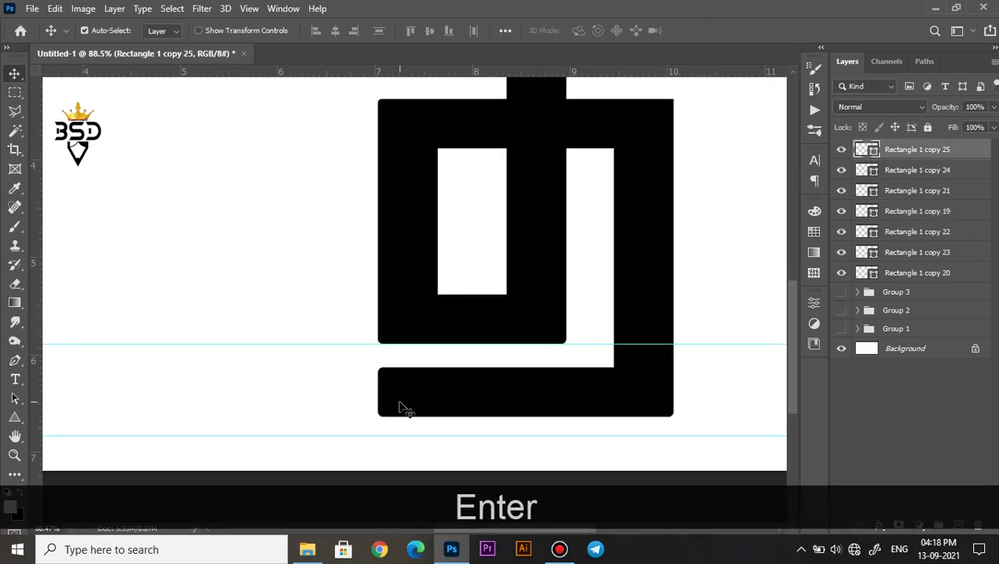
- Refit the ends of the right vertical bar so its junctions with the middle and lowest bars have rounded outer corners
scroll(353, 363, "up", 2)
key("space")
key("v")
key("ctrl+t")
left_click_drag(742, 323, 703, 356)
key("Return")
right_click(711, 226)
left_click(728, 233)
key("ctrl+t")
key("Return")
scroll(642, 353, "up", 8)
left_click_drag(537, 314, 533, 311)
key("v")
scroll(618, 318, "down", 10)
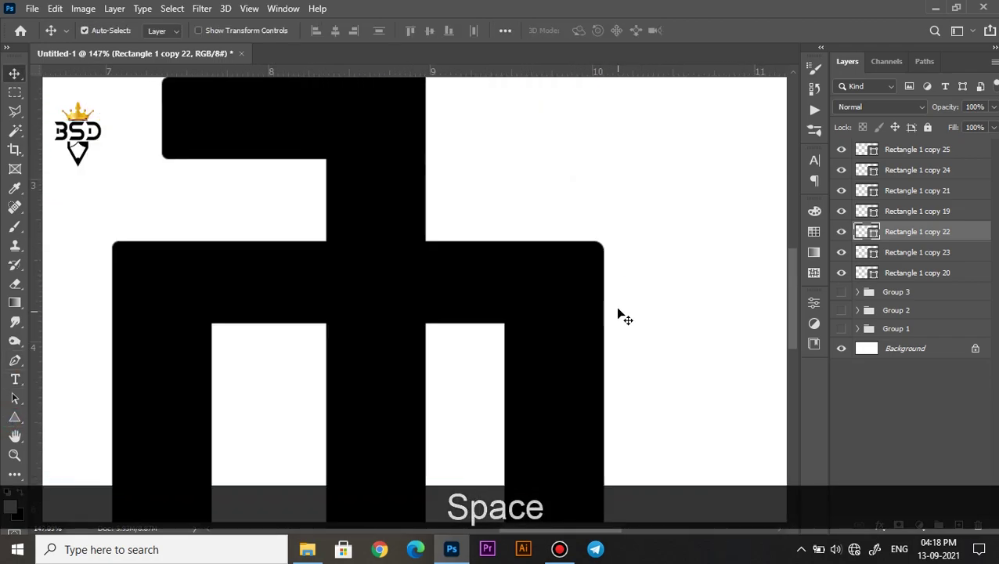
scroll(506, 283, "down", 1)
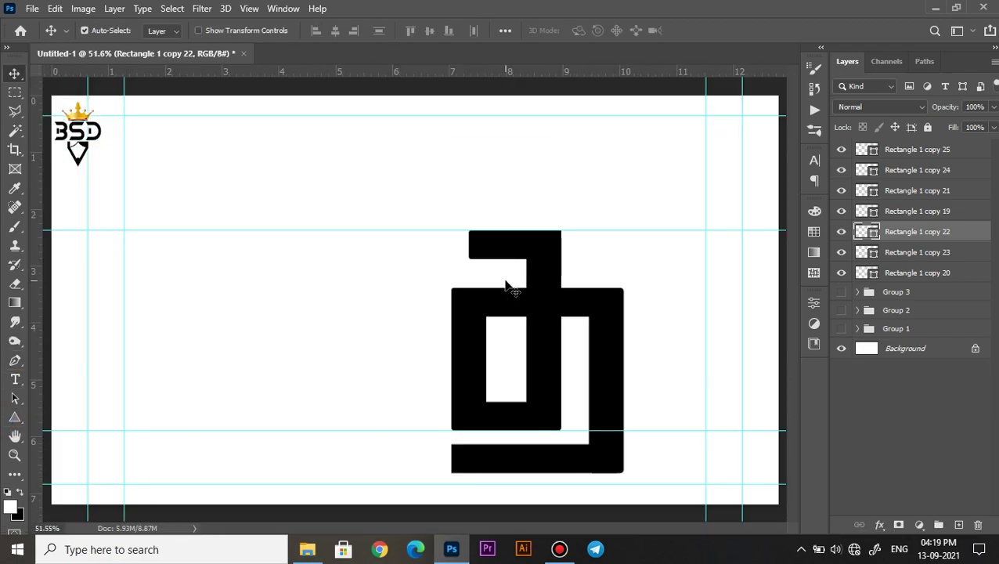
- Add an empty layer above the letter's bars and nudge the lowest bar down to widen the gap under the baseline bar
scroll(476, 404, "up", 4)
left_click(940, 150)
scroll(636, 473, "up", 2)
left_click(547, 350)
key("Down")
key("Down")
key("Down")
key("Down")
key("Up")
- Extend the right vertical bar's lower end downward into the lowest bar
right_click(678, 250)
left_click(734, 255)
key("ctrl+t")
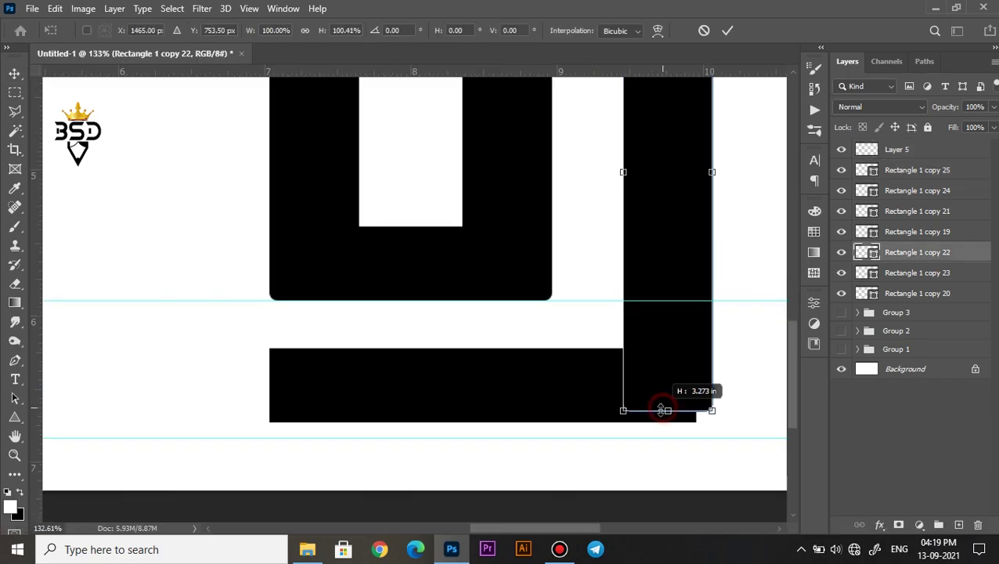
key("Return")
- On the empty top layer, draw closed Pen paths with curved inner edges over the central opening's two lower corners
scroll(593, 400, "up", 3)
key("p")
scroll(390, 330, "up", 4)
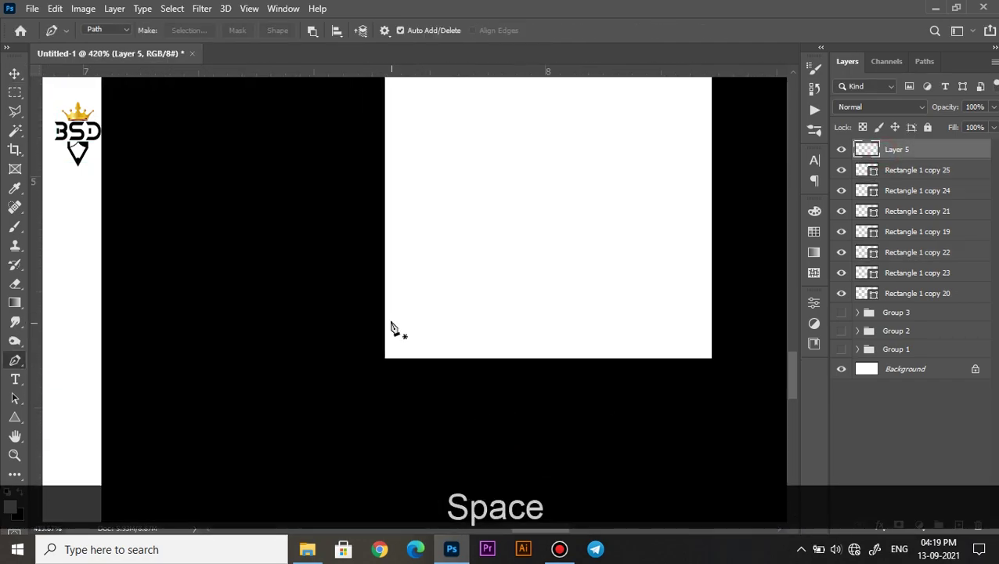
scroll(424, 337, "down", 1)
left_click(400, 315)
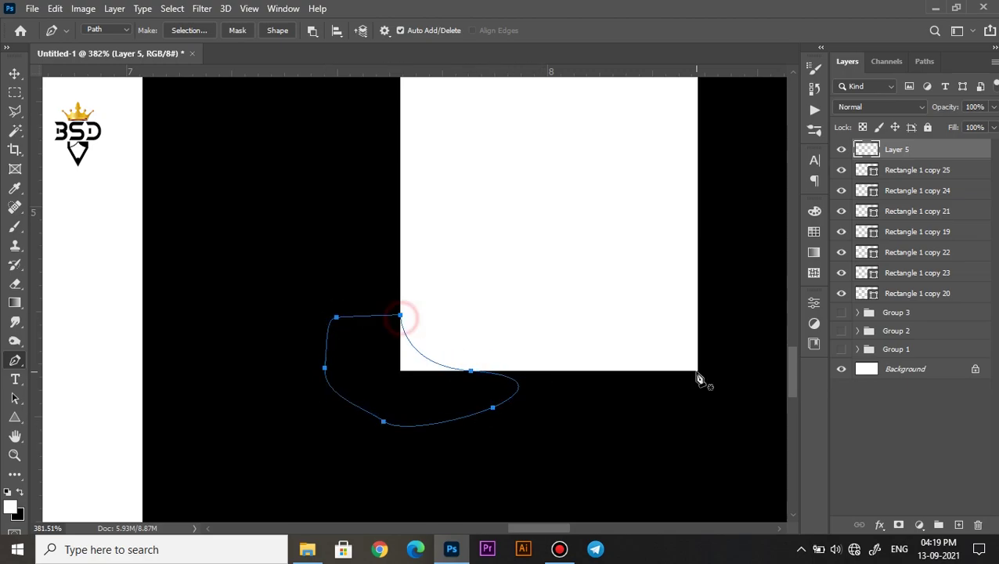
scroll(573, 264, "down", 2)
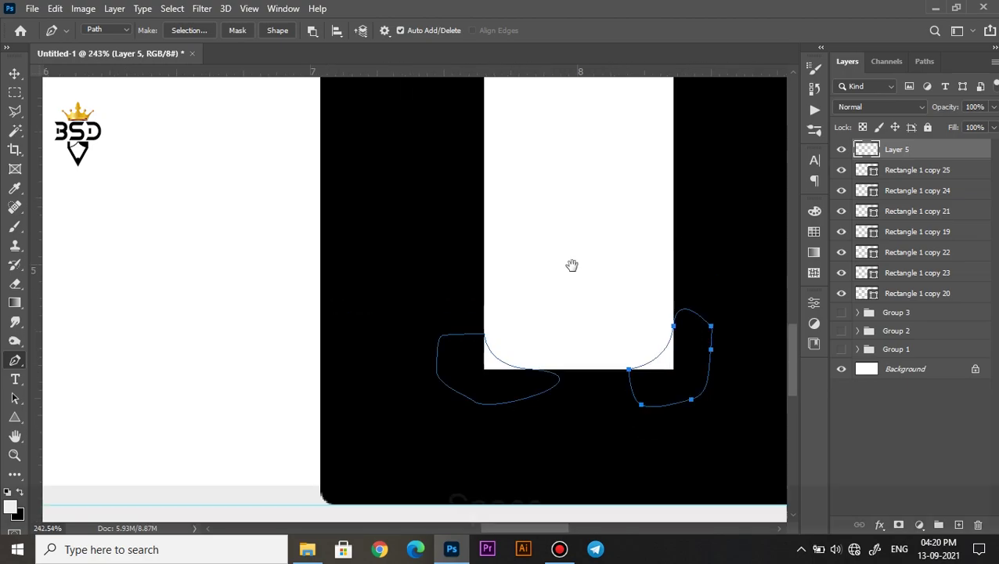
- Draw matching closed Pen paths with curved inner edges over the central opening's two upper corners
scroll(493, 241, "up", 3)
left_click(487, 242)
left_click_drag(604, 231, 234, 210)
left_click(398, 161)
left_click(452, 218)
left_click(412, 111)
left_click(398, 161)
- Convert the four corner paths to a selection, fill it with the black background color and deselect
scroll(403, 176, "down", 5)
left_click(14, 400)
right_click(424, 176)
left_click(473, 236)
key("Return")
key("ctrl+BackSpace")
key("ctrl+d")
scroll(418, 263, "down", 2)
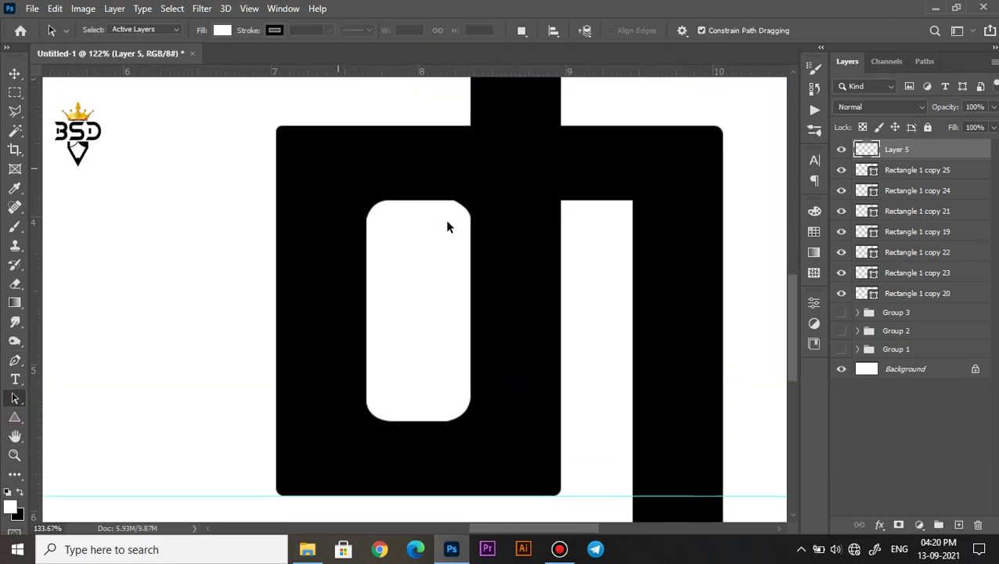
- Smooth the central opening's upper-right corner with another curved Pen path, converted to a selection and filled with black
key("p")
scroll(450, 223, "up", 4)
left_click(448, 187)
left_click_drag(494, 227, 506, 271)
key("ctrl+Return")
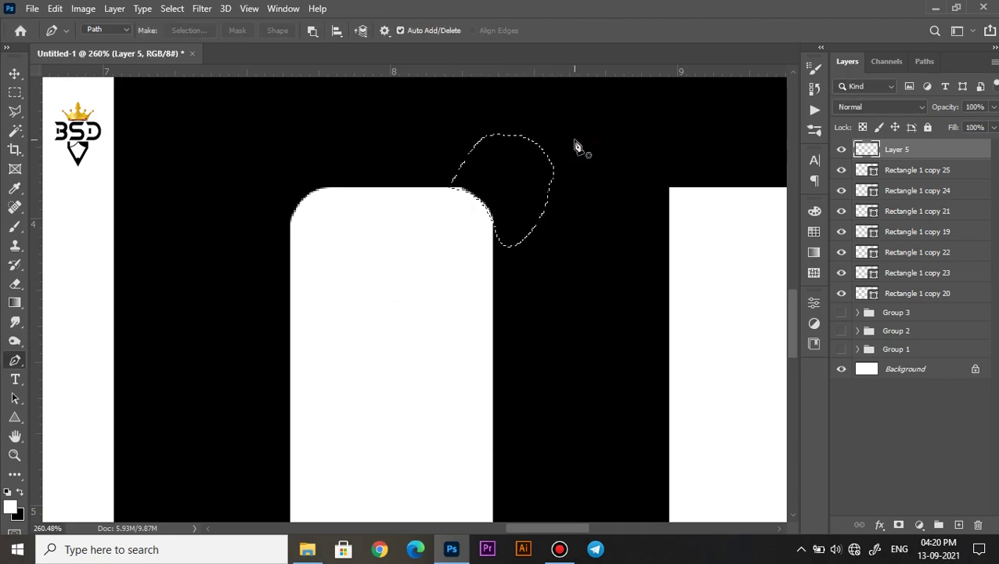
key("ctrl+BackSpace")
key("ctrl+d")
- On Layer 5, round the inner corner between the right vertical bar and the lowest bar with a black-filled Pen path
key("v")
scroll(482, 374, "down", 3)
scroll(604, 356, "up", 3)
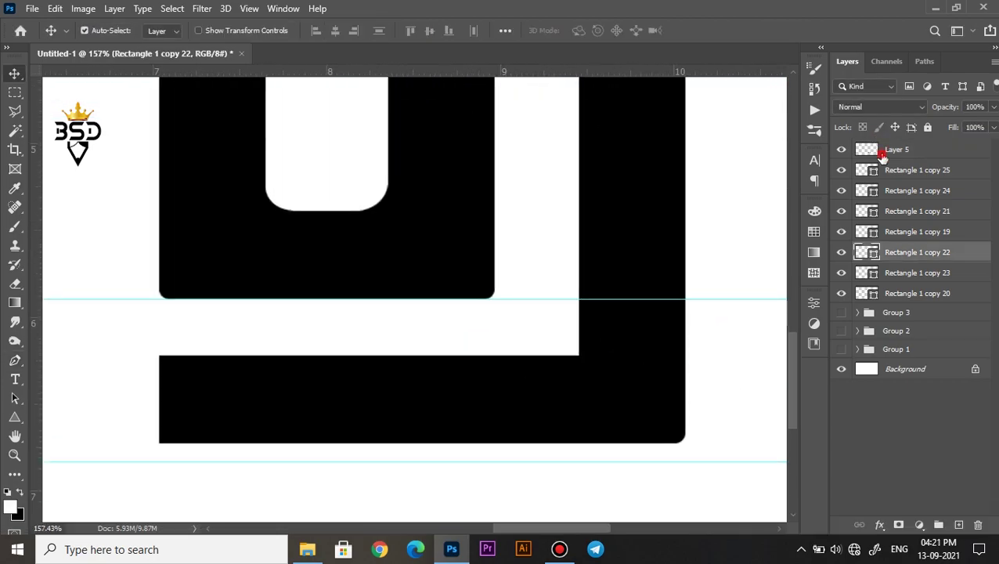
left_click(882, 155)
key("p")
scroll(572, 354, "up", 2)
key("ctrl+z")
key("ctrl+z")
scroll(507, 374, "up", 2)
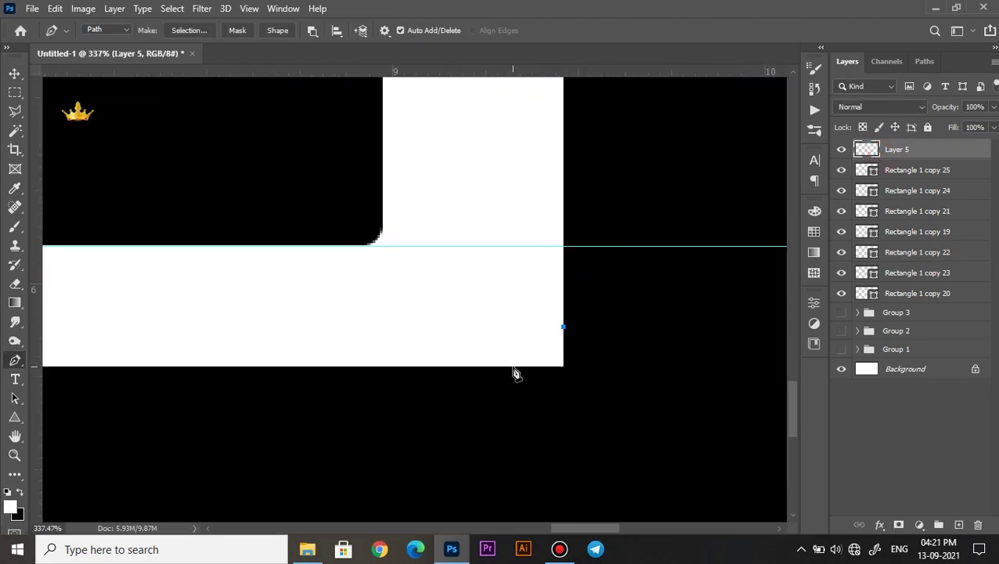
key("ctrl+Return")
key("ctrl+BackSpace")
key("ctrl+d")
scroll(470, 360, "down", 3)
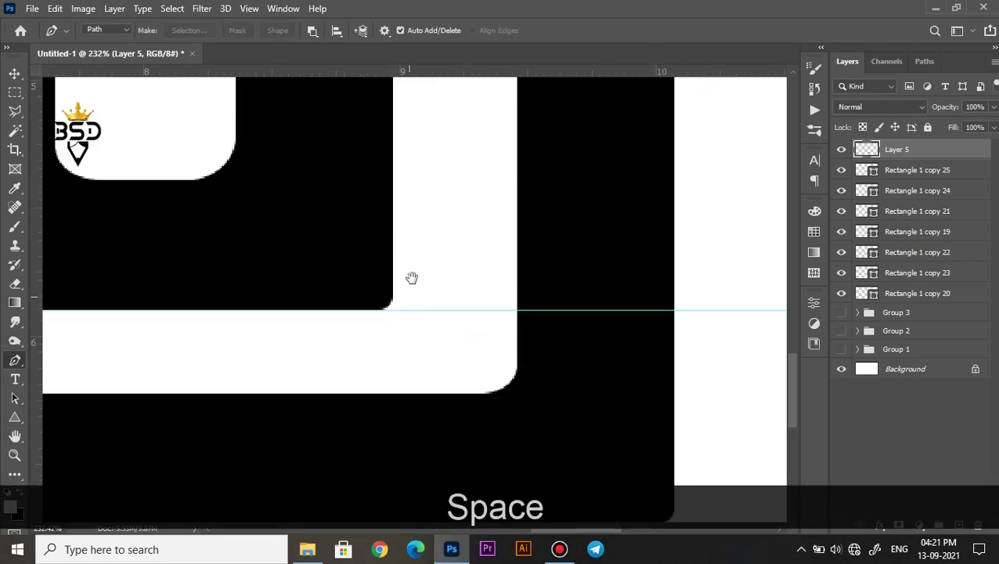
- Close the Pen path at the inner bar corner, convert it to a selection and fill it with black on Layer 5
scroll(526, 270, "up", 2)
left_click(592, 313)
right_click(517, 208)
left_click(548, 269)
key("Return")
key("ctrl+shift+i")
key("ctrl+BackSpace")
scroll(439, 249, "down", 4)
left_click_drag(370, 257, 504, 348)
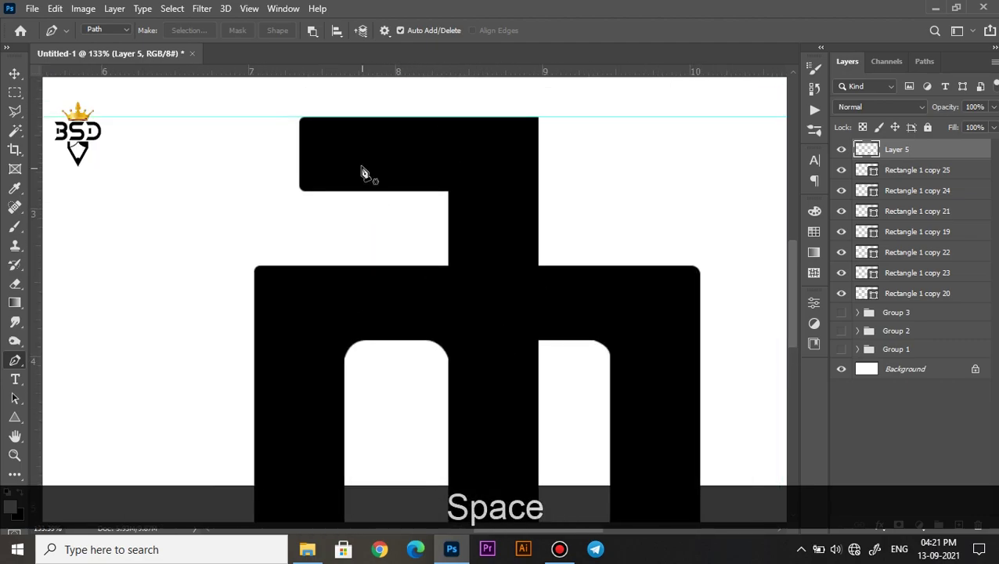
- Remove the corner rounding from the letter's top horizontal bar so its ends are square
left_click_drag(361, 166, 375, 226)
scroll(375, 225, "up", 3)
left_click(375, 225)
key("u")
left_click_drag(323, 253, 314, 270)
key("v")
left_click(350, 353)
scroll(351, 354, "down", 6)
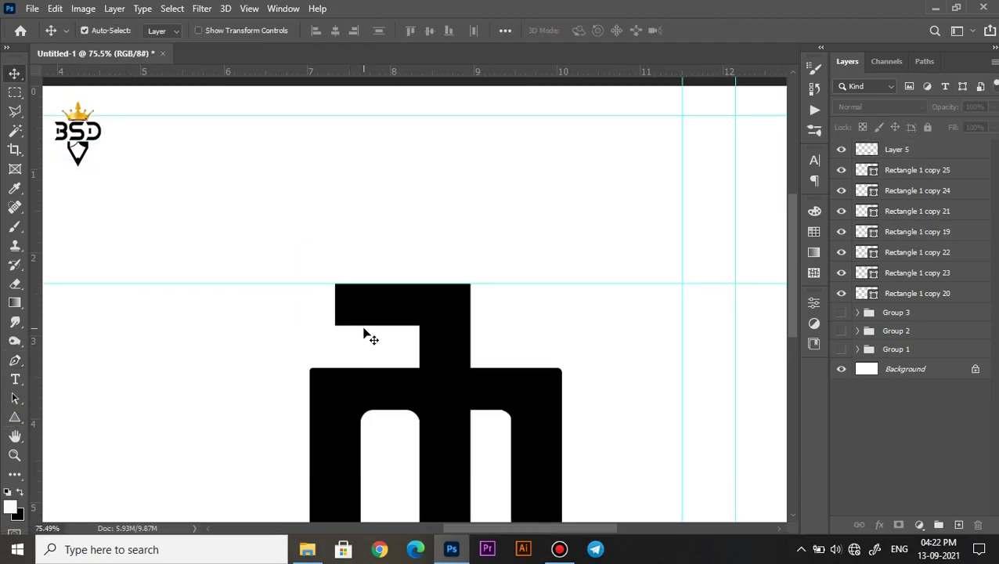
- Add a layer mask to the lowest bar and cut its left end diagonally with a black-filled polygonal lasso selection
scroll(364, 329, "down", 5)
scroll(477, 465, "up", 6)
left_click(474, 450)
left_click(899, 524)
key("l")
scroll(376, 466, "up", 4)
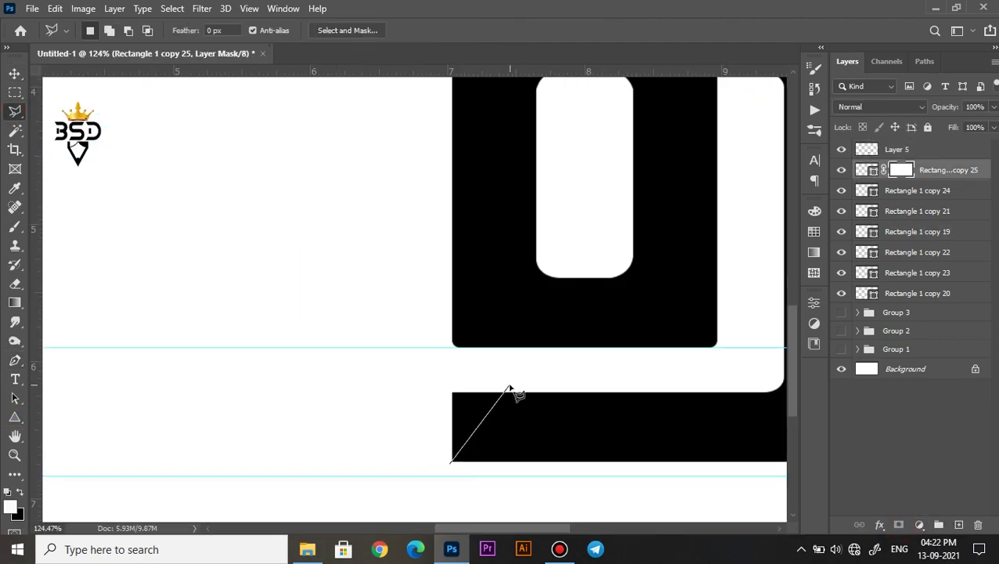
key("ctrl+BackSpace")
key("ctrl+d")
key("v")
scroll(400, 321, "down", 8)
- Copy a triangle accent from Group 3 into the new letter's layers and nudge it onto the left bar's outer edge
left_click_drag(459, 228, 466, 270)
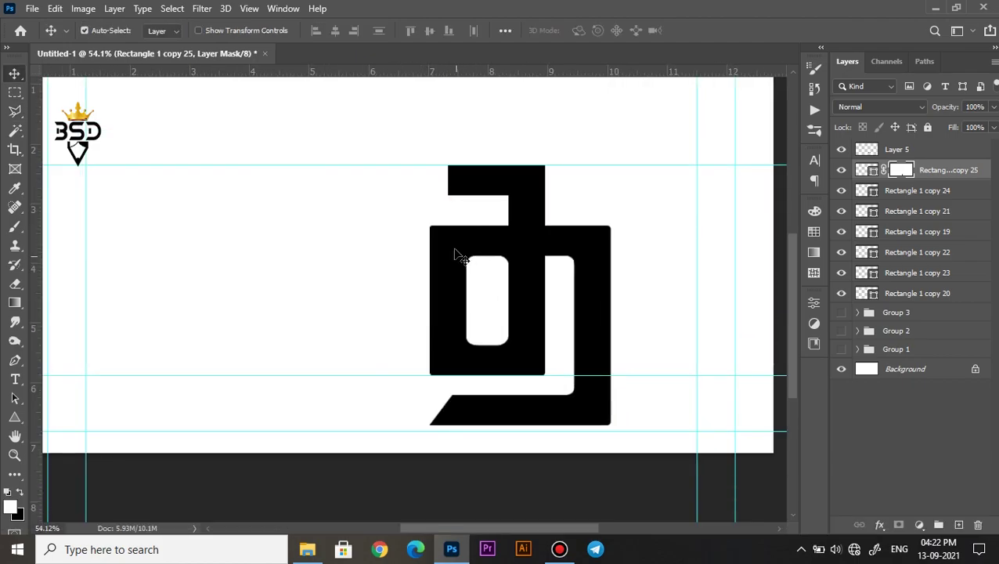
scroll(456, 156, "down", 1)
left_click_drag(455, 153, 472, 216)
left_click(857, 333)
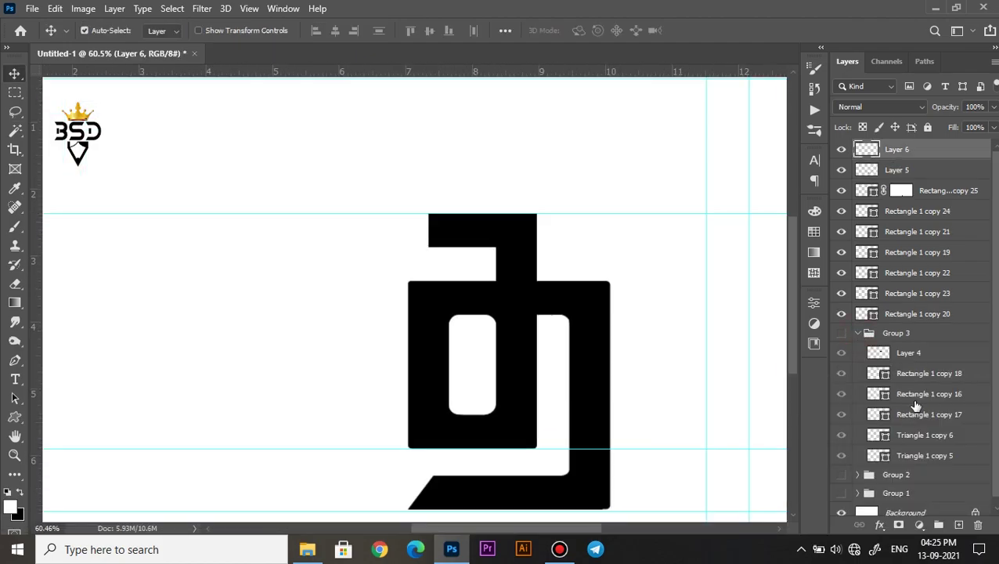
left_click_drag(912, 435, 858, 323)
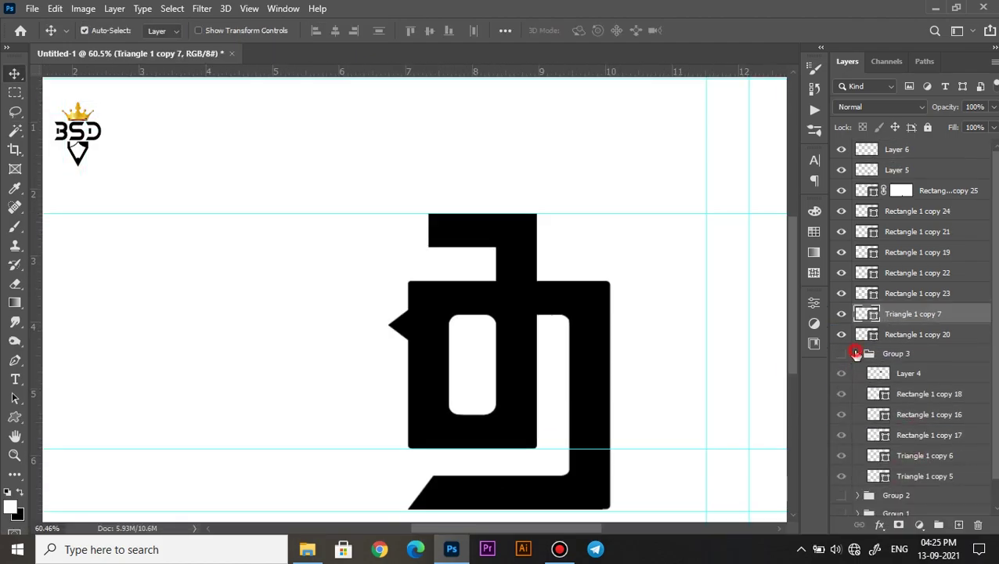
key("Right")
key("Right")
- Duplicate the triangle accent, flip it horizontally and place it against the right bar's outer edge
key("ctrl+j")
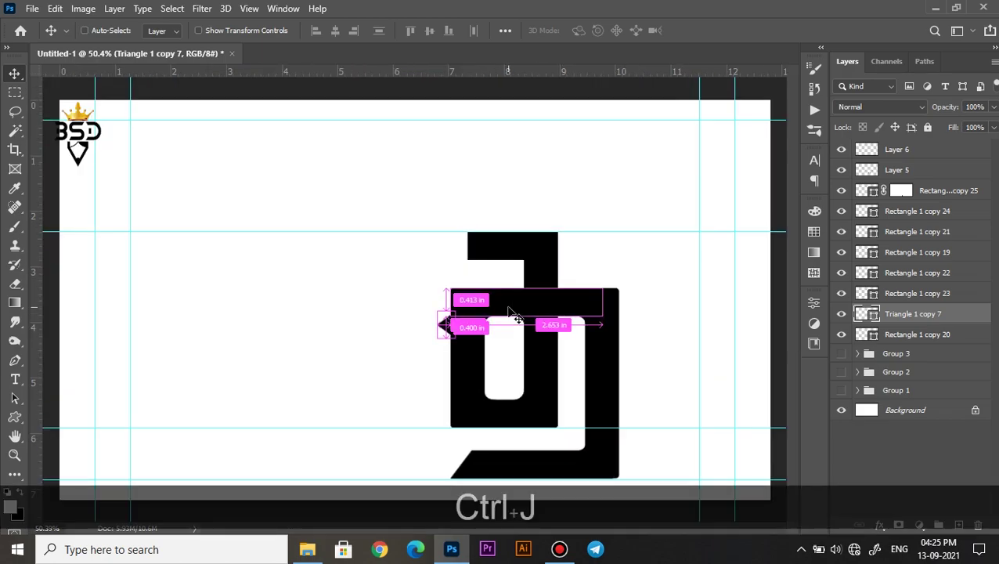
key("ctrl+t")
scroll(442, 318, "up", 2)
left_click_drag(718, 326, 704, 319)
key("Return")
key("Left")
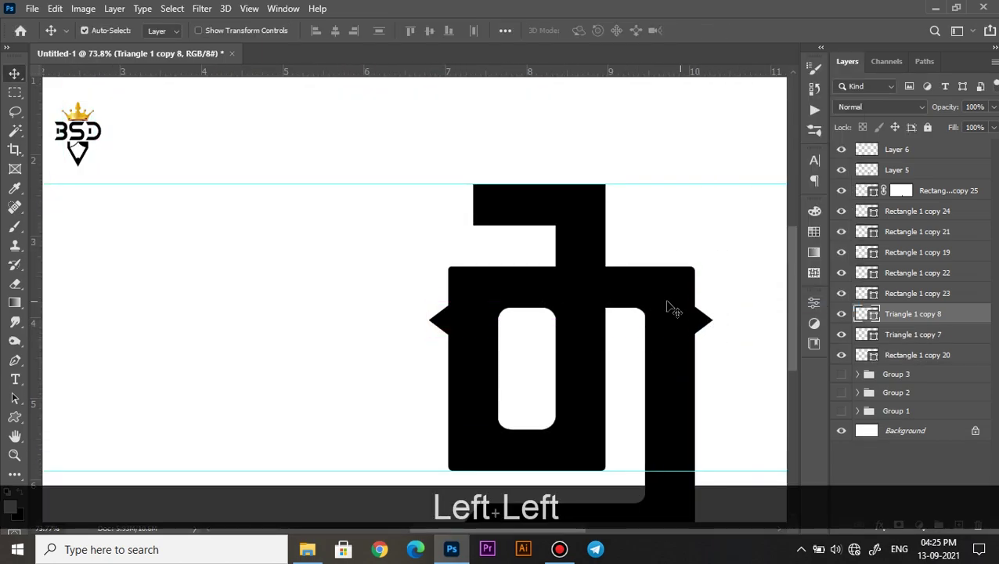
- Show Group 1 beside the new letter to compare their shapes, and hide the group again
scroll(666, 305, "down", 3)
scroll(470, 285, "up", 1)
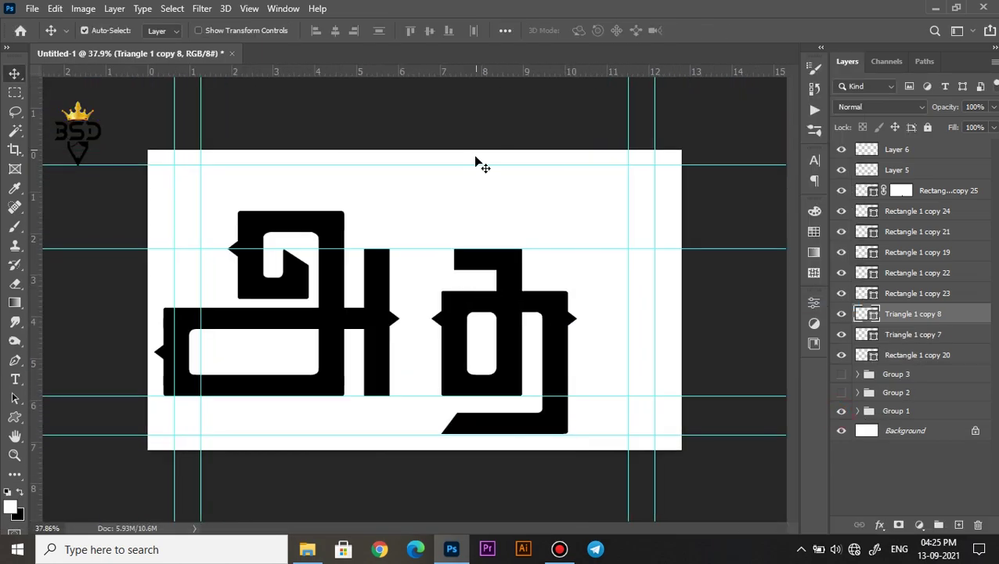
scroll(245, 200, "up", 4)
left_click_drag(469, 210, 631, 169)
scroll(631, 169, "down", 3)
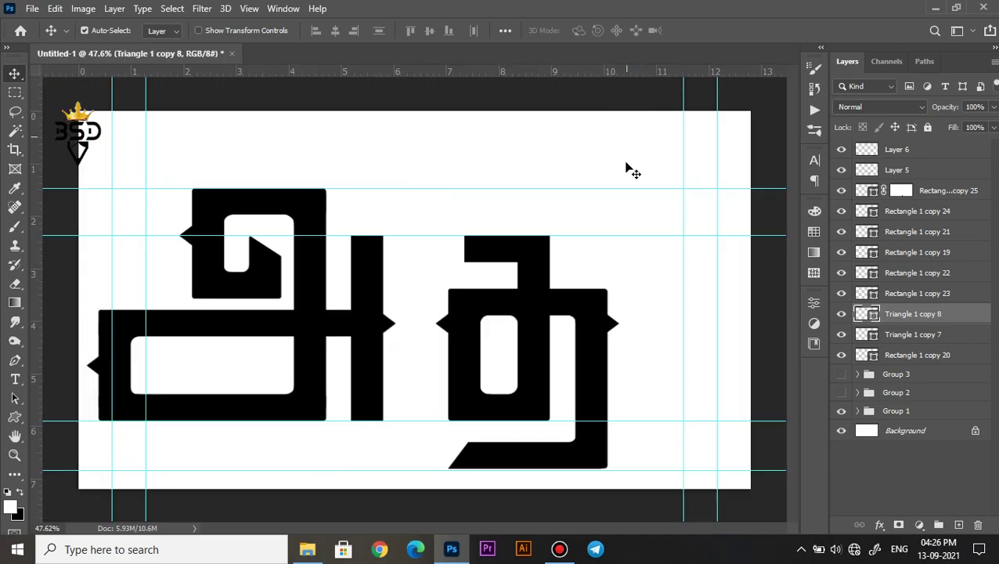
left_click(841, 410)
- Select all of the letter's layers and move them together about 5 in to the left on the canvas
left_click(862, 354)
left_click(869, 148, "shift")
key("ctrl+t")
scroll(343, 305, "down", 3)
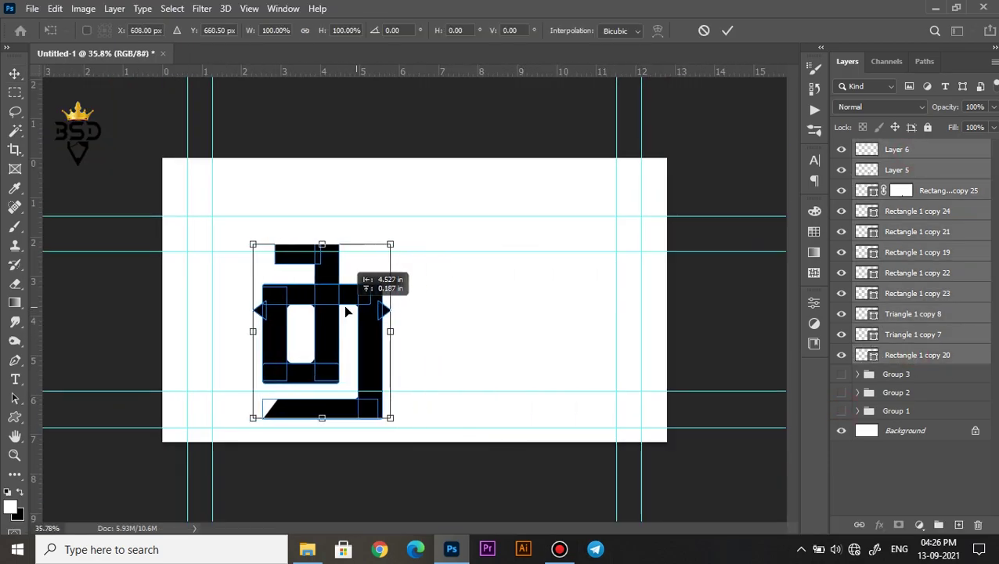
scroll(239, 327, "up", 4)
scroll(239, 328, "up", 2)
key("Return")
scroll(395, 361, "down", 3)
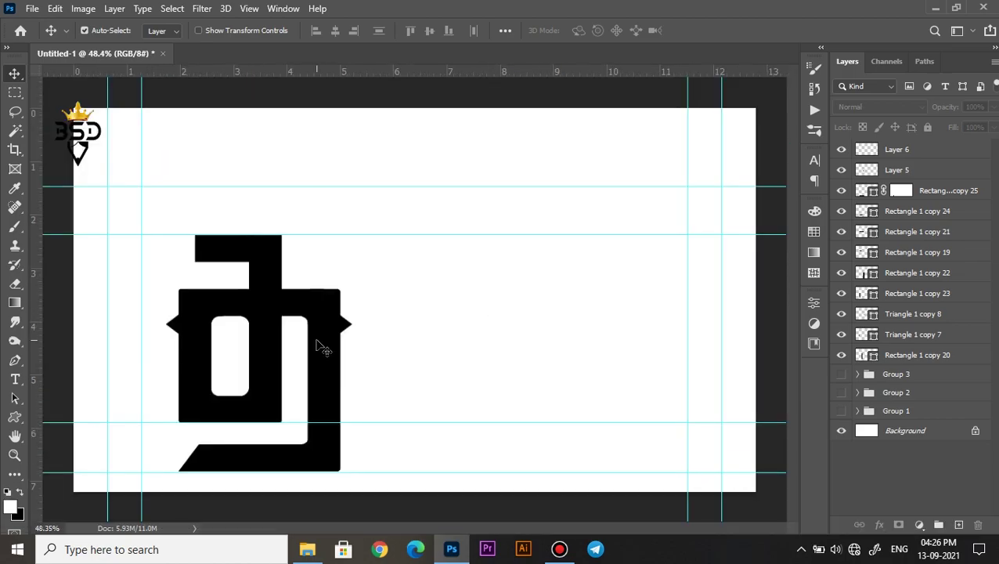
- Try to duplicate all of the letter's layers about 4 in to the right
left_click(896, 148)
left_click(916, 355, "shift")
key("ctrl+alt+t")
left_click_drag(319, 346, 530, 352)
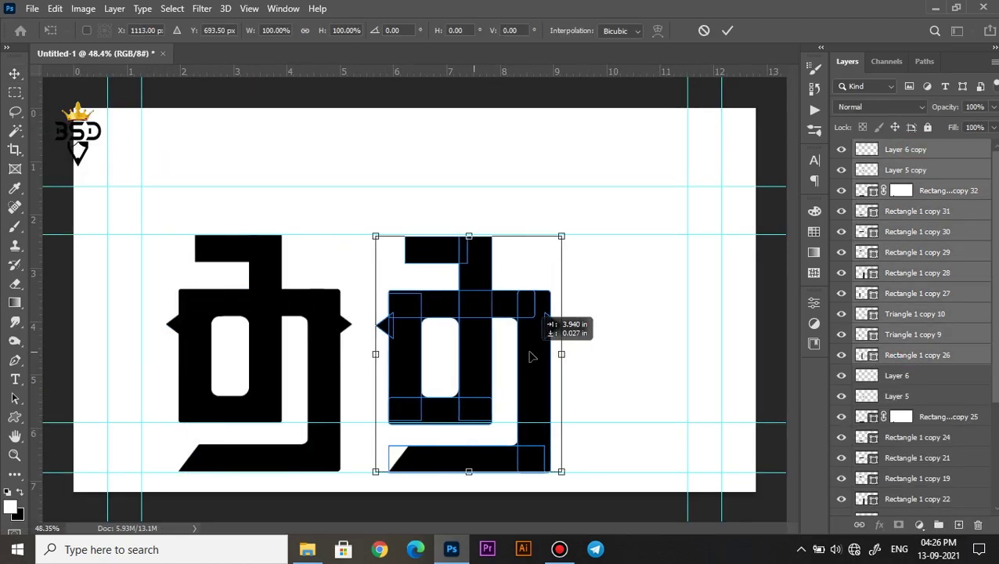
key("Return")
scroll(587, 381, "up", 4)
key("space")
scroll(364, 332, "down", 5)
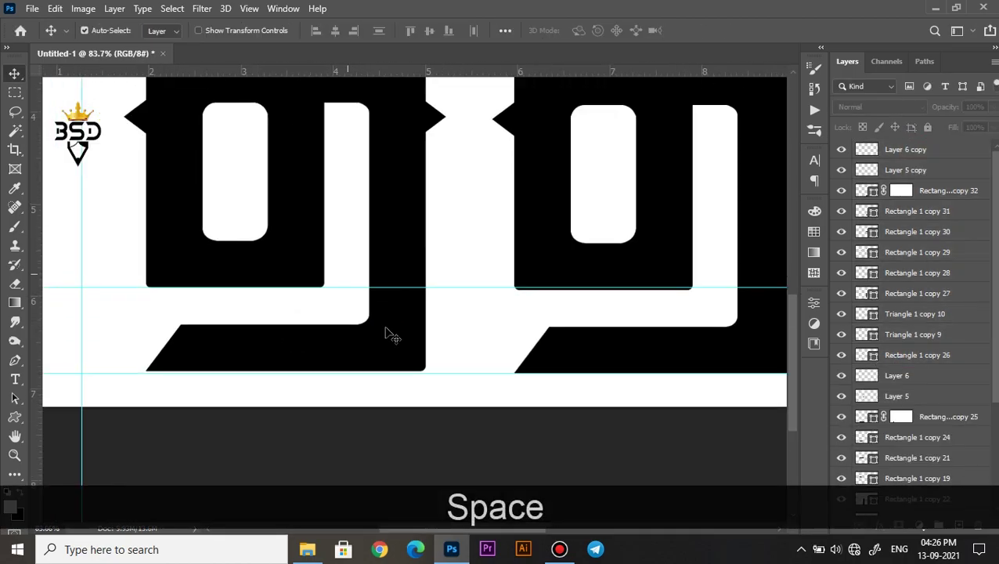
key("ctrl+z")
key("ctrl+z")
- Nudge the letter's selected layers up three steps to line up with the horizontal guides
scroll(448, 344, "up", 5)
key("space")
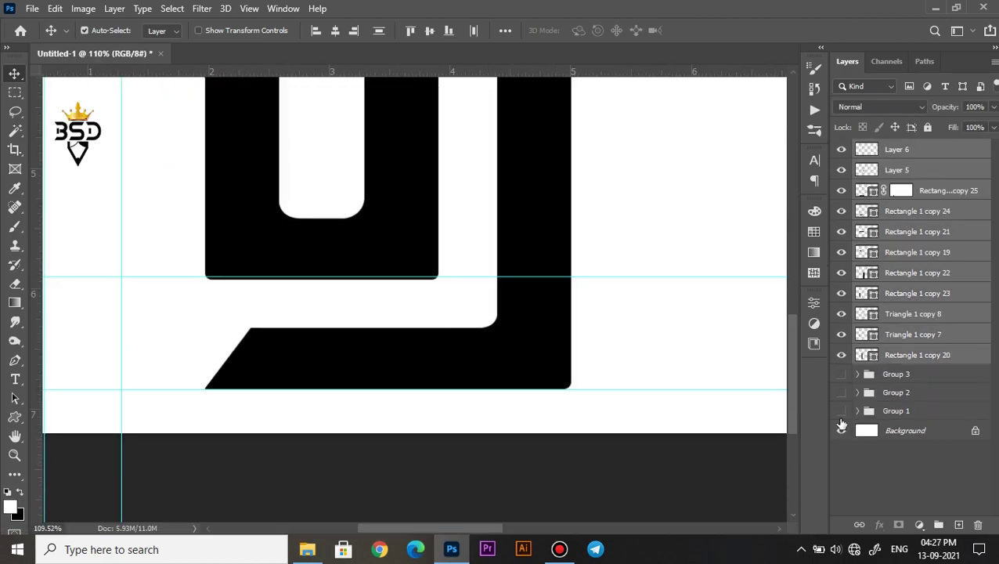
scroll(453, 271, "up", 2)
key("Up")
key("Up")
key("Up")
scroll(452, 381, "up", 2)
scroll(420, 281, "down", 5)
- Group the letter's layers, duplicate the group and move the copy about 4 in to the right
key("ctrl+g")
key("ctrl+j")
key("ctrl+t")
scroll(415, 279, "up", 3)
left_click_drag(305, 284, 476, 281)
key("Return")
- Stretch the copied letter's central vertical bar, Rectangle 1 copy 20, upward to the topmost horizontal guide
left_click(587, 298, "ctrl")
scroll(540, 342, "up", 3)
left_click(575, 285)
key("ctrl+t")
left_click_drag(549, 230, 545, 180)
key("Return")
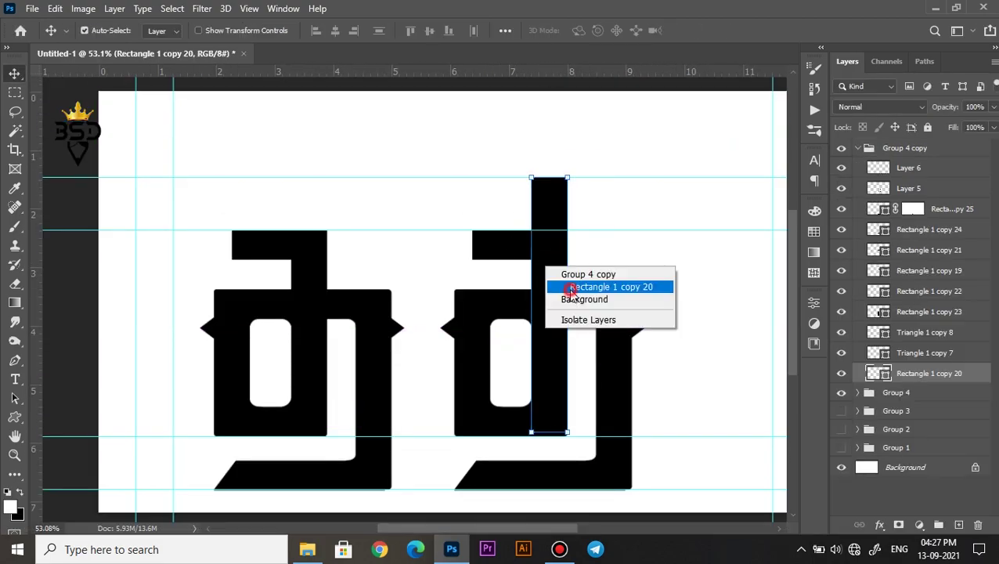
- Nudge the copied letter's tall central bar to the right, away from the short top bar
left_click(567, 296)
key("Right")
key("Right")
key("Right")
key("Right")
key("Right")
key("Right")
key("Right")
key("Right")
key("Right")
key("Right")
key("Right")
key("Right")
key("Right")
key("Right")
key("Right")
key("Right")
key("Right")
key("Right")
key("Right")
key("Right")
scroll(583, 321, "up", 2)
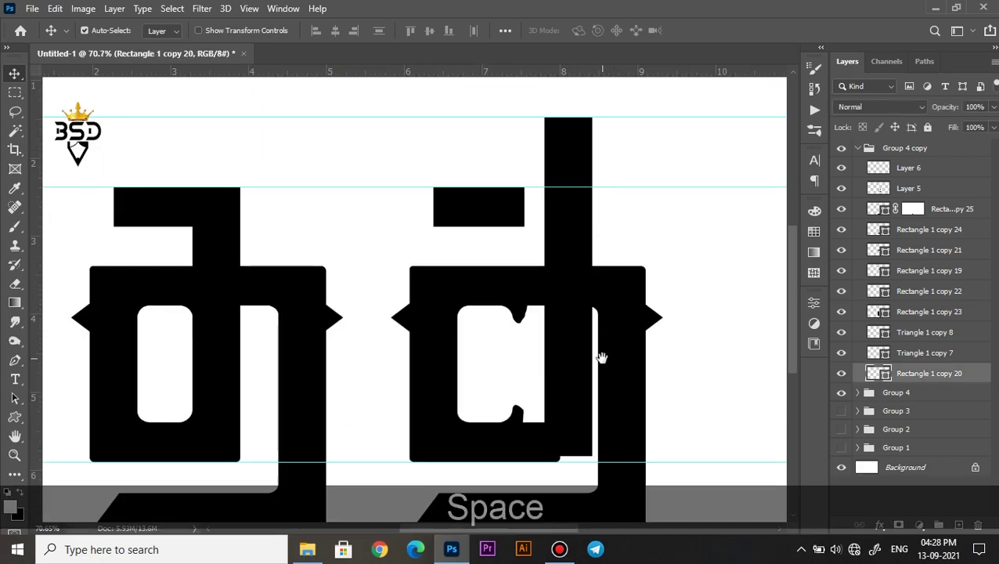
- Delete the right triangle accent and the corner-fill layers Layer 5 and Layer 6 from the copied letter's group
left_click_drag(598, 353, 513, 290)
right_click(564, 195)
left_click(613, 221)
key("Delete")
key("Delete")
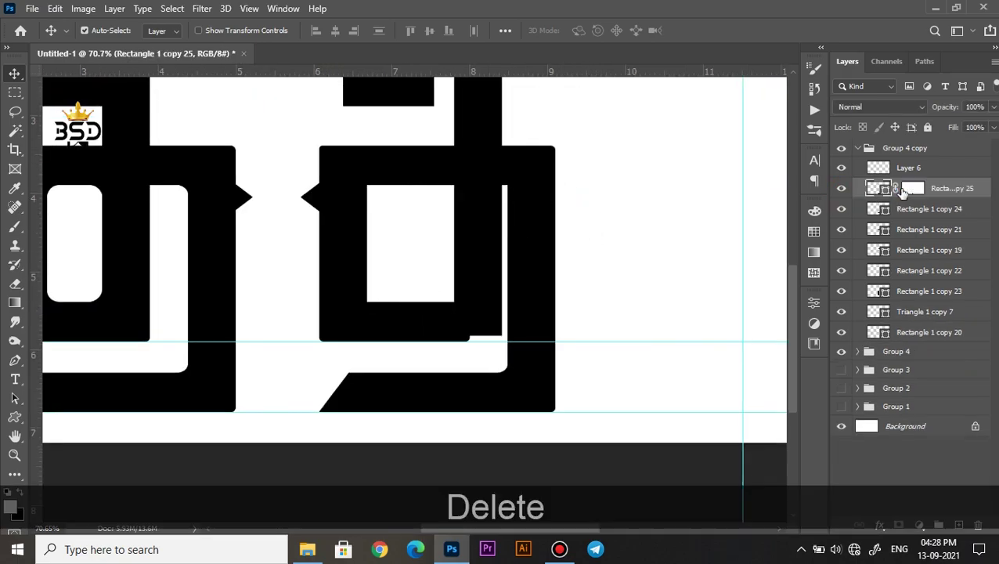
left_click(908, 168)
key("Delete")
- Move the copied letter's right outer vertical bar further right, clear of the horizontal bars
scroll(599, 272, "down", 1)
right_click(599, 272)
left_click(626, 292)
left_click_drag(624, 302, 647, 303)
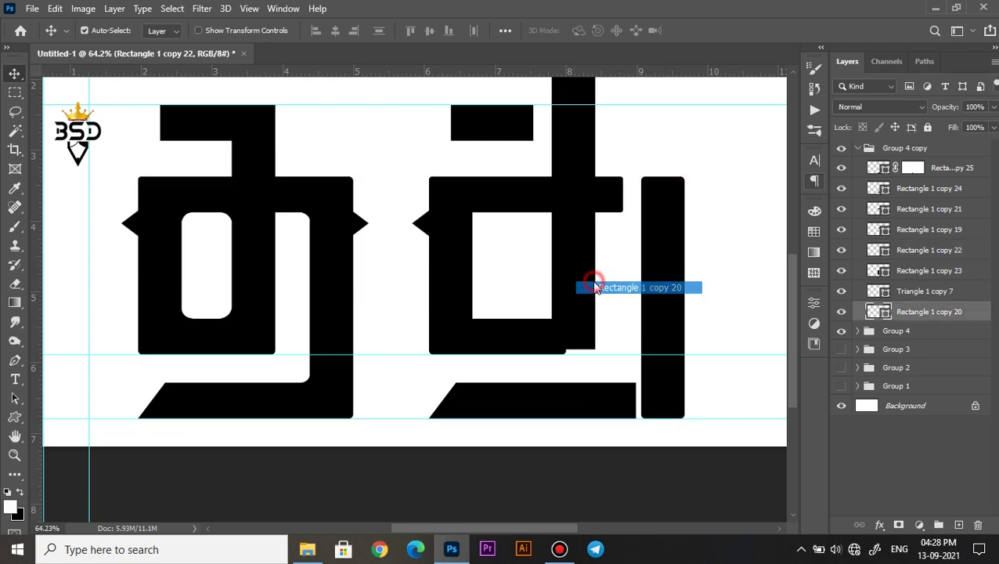
- Shift Rectangle 1 copy 20 further right to widen the copied letter's central opening
left_click(595, 287)
key("Right")
key("Right")
key("Right")
key("Right")
key("Right")
key("Right")
key("Right")
key("Right")
key("Right")
key("Right")
key("Right")
key("Right")
key("Right")
key("Right")
key("Right")
key("Right")
key("Right")
key("Right")
key("Right")
- Extend the bar beneath the central opening, Rectangle 1 copy 24, to the tall vertical bar's right edge
scroll(593, 287, "up", 3)
left_click(547, 368)
key("ctrl+t")
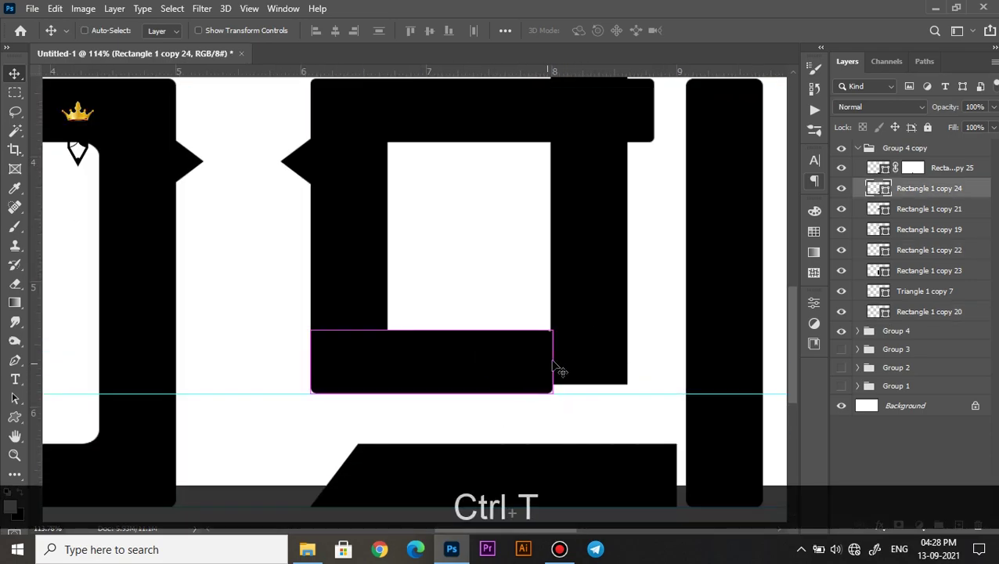
left_click_drag(553, 360, 635, 375)
key("Return")
- Raise the copied letter's short top bar to the topmost guide and join it to the tall vertical bar
scroll(583, 257, "down", 3)
left_click_drag(583, 257, 474, 262)
scroll(520, 350, "up", 2)
right_click(399, 334)
left_click(468, 355)
scroll(474, 262, "up", 2)
scroll(473, 262, "down", 2)
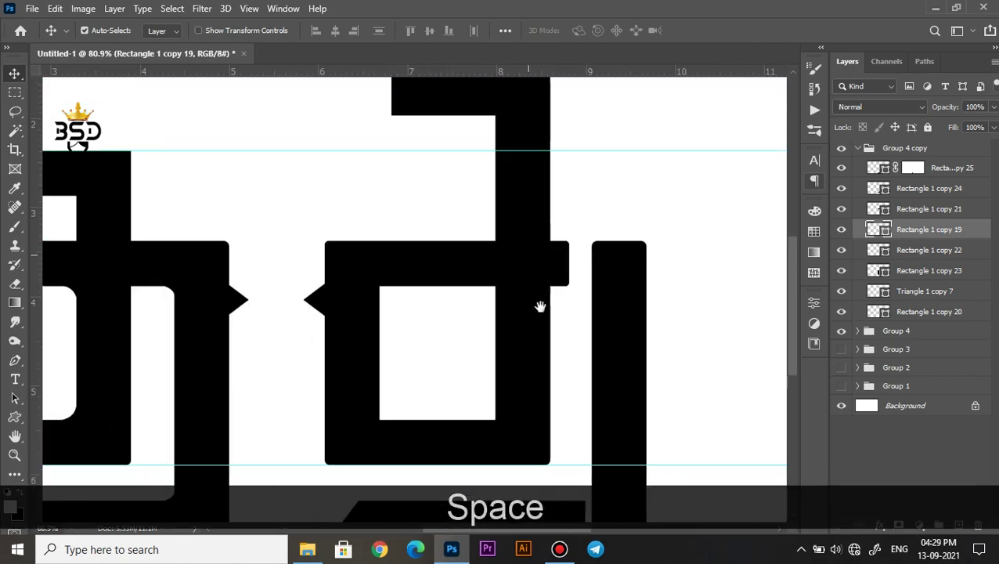
right_click(542, 267)
scroll(415, 203, "up", 2)
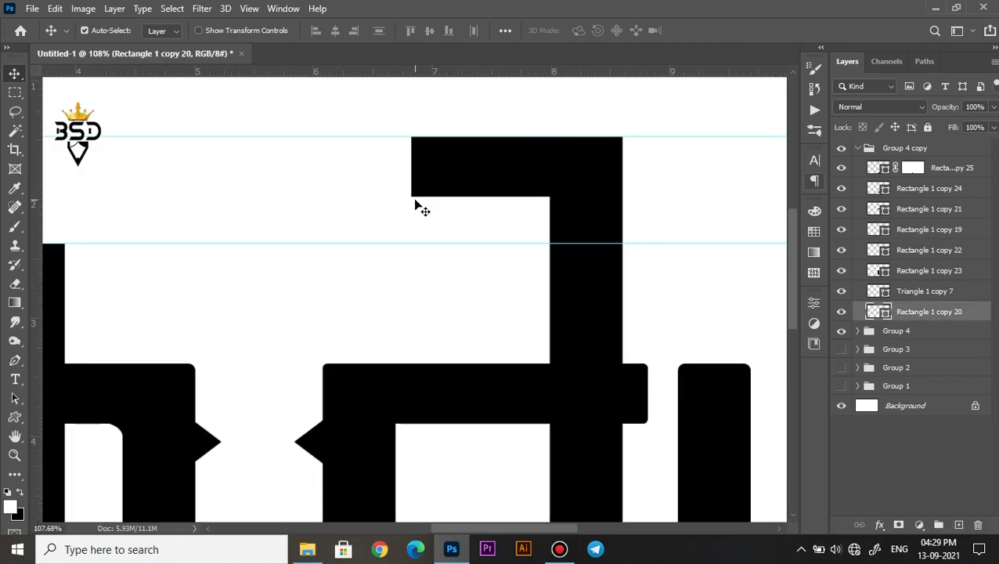
- Add a shortened duplicate of a vertical bar, hanging down from the left end of the top bar
key("ctrl+t")
left_click_drag(409, 419, 410, 304)
key("Return")
scroll(406, 206, "up", 2)
left_click_drag(414, 230, 440, 232)
scroll(440, 232, "down", 3)
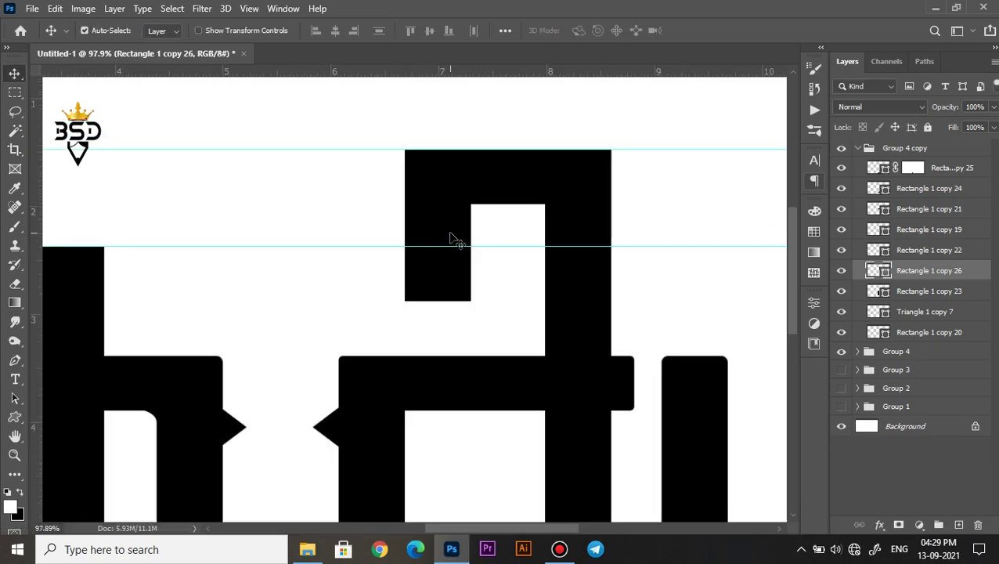
- Nudge the hanging bar, Rectangle 1 copy 26, right and lower its top edge slightly below the topmost guide
key("Right")
key("Right")
scroll(450, 232, "up", 3)
key("ctrl+t")
scroll(438, 196, "up", 2)
left_click_drag(432, 104, 433, 116)
key("Return")
- Lower the top edge of the tall vertical bar, Rectangle 1 copy 20, slightly below the topmost guide
right_click(651, 253)
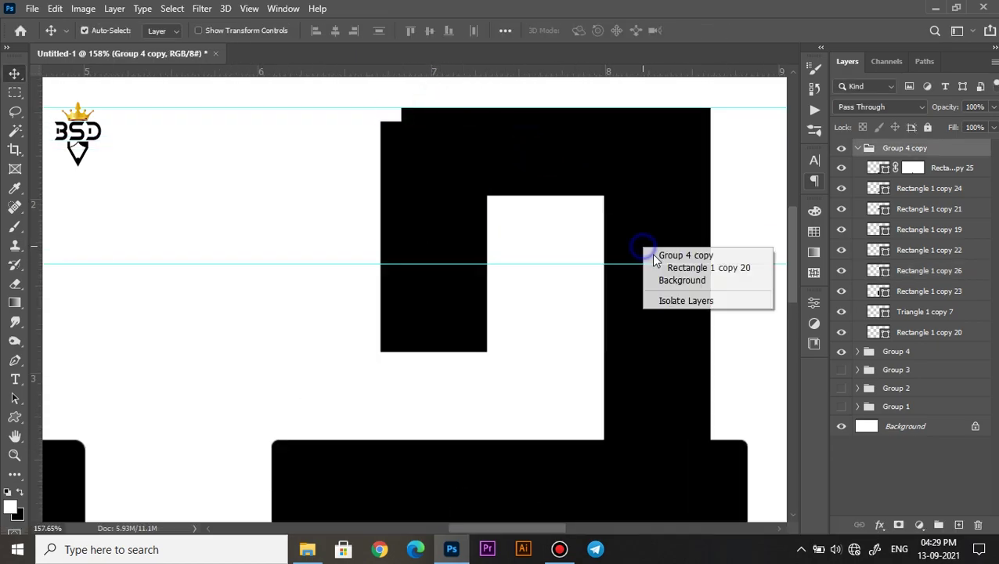
left_click(673, 268)
key("ctrl+t")
left_click_drag(656, 107, 656, 127)
- Stretch the top bar, Rectangle 1 copy 19, left to the hanging bar's outer edge
left_click(587, 156, "ctrl")
key("ctrl+t")
left_click_drag(602, 151, 698, 151)
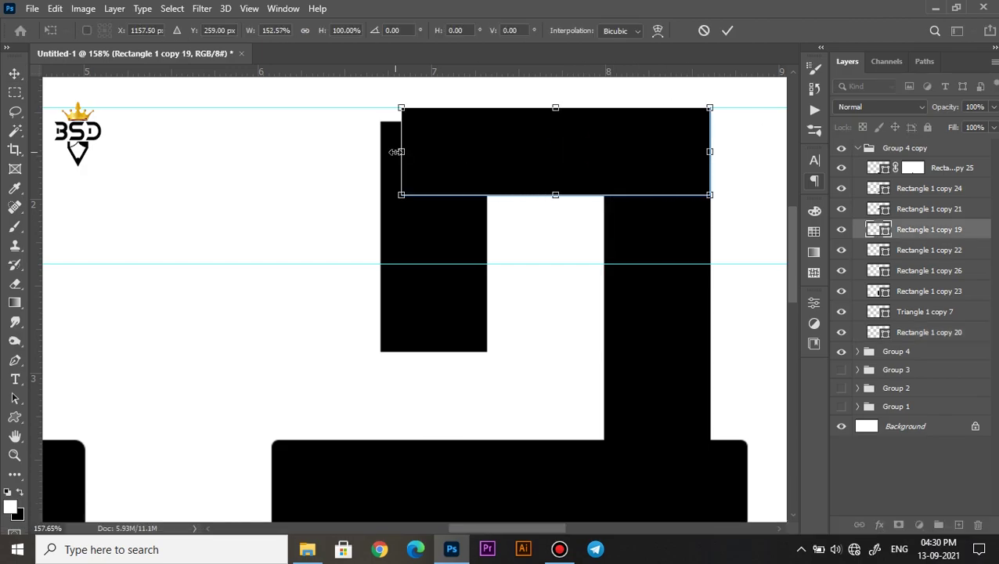
left_click_drag(388, 149, 381, 149)
key("Return")
- Round the corners of the top bar slightly
left_click(15, 417)
scroll(323, 217, "up", 6)
left_click_drag(405, 198, 414, 206)
key("v")
scroll(430, 310, "down", 10)
- Extend the copied letter's crossbar and slanted bottom bar across to its right vertical bar
left_click_drag(535, 374, 631, 290)
scroll(538, 294, "down", 3)
scroll(546, 327, "up", 2)
left_click(547, 329, "ctrl")
scroll(552, 317, "up", 3)
key("ctrl+t")
key("Return")
left_click_drag(542, 357, 619, 377)
left_click(566, 374, "ctrl")
key("ctrl+t")
key("Return")
scroll(558, 390, "down", 4)
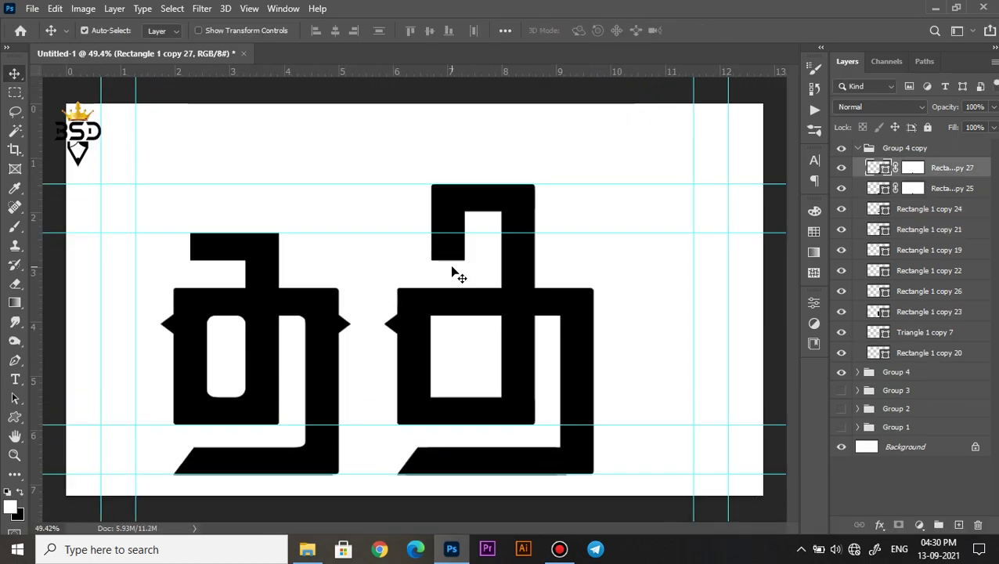
- Add a layer mask to Rectangle 1 copy 26 and cut its lower end diagonally with the Polygonal Lasso, starting at the guide
scroll(452, 271, "up", 4)
left_click(449, 241)
left_click(899, 525)
right_click(15, 112)
left_click(85, 125)
scroll(457, 228, "up", 3)
left_click(410, 215)
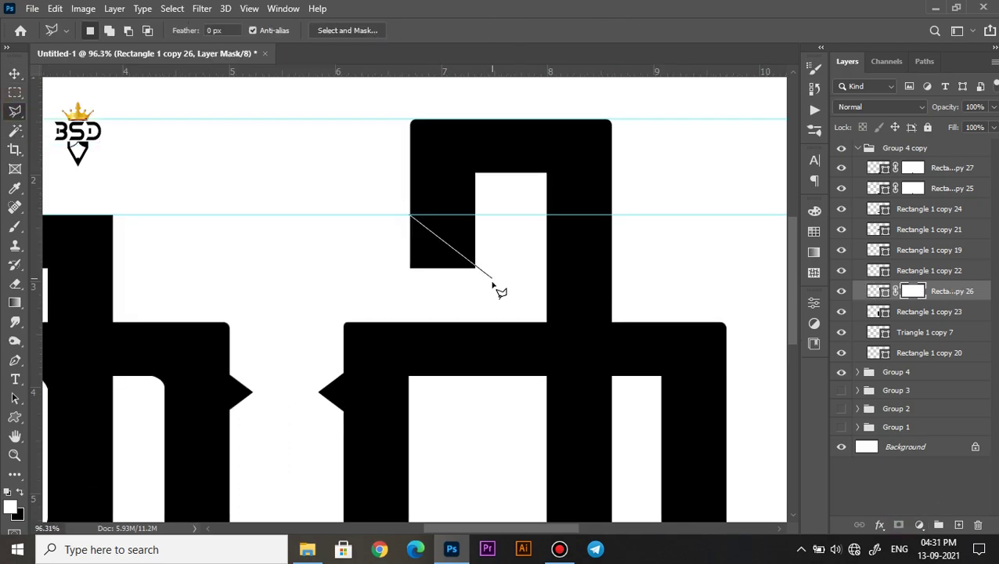
left_click(411, 216)
key("ctrl+BackSpace")
scroll(411, 215, "down", 4)
key("ctrl+d")
key("v")
scroll(501, 306, "down", 2)
- Create a new layer above Rectangle 1 copy 27 and draw curved Pen paths at both inner corners of the hook's opening
left_click(952, 167)
left_click(958, 525)
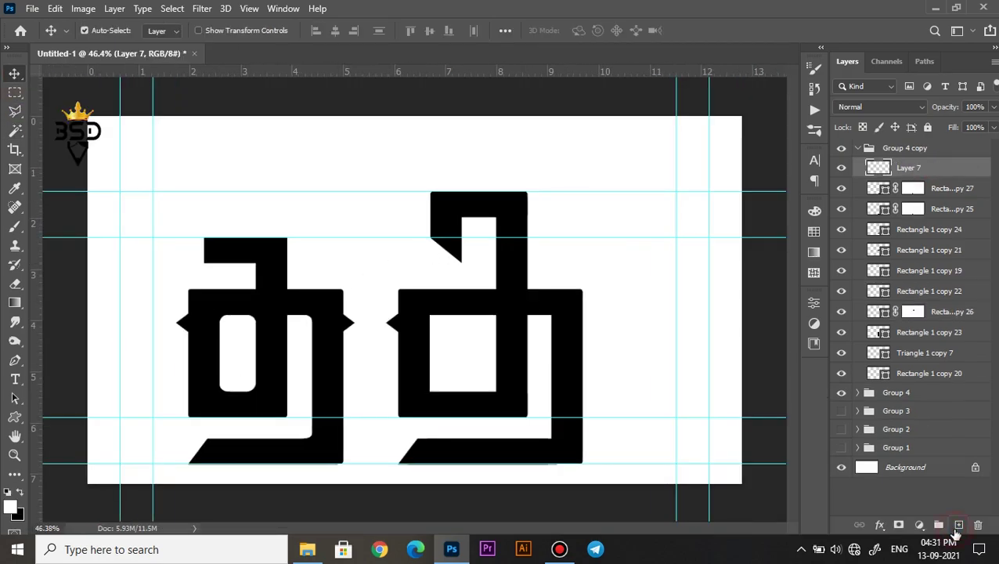
scroll(446, 295, "up", 4)
key("p")
scroll(474, 250, "up", 8)
left_click(444, 245)
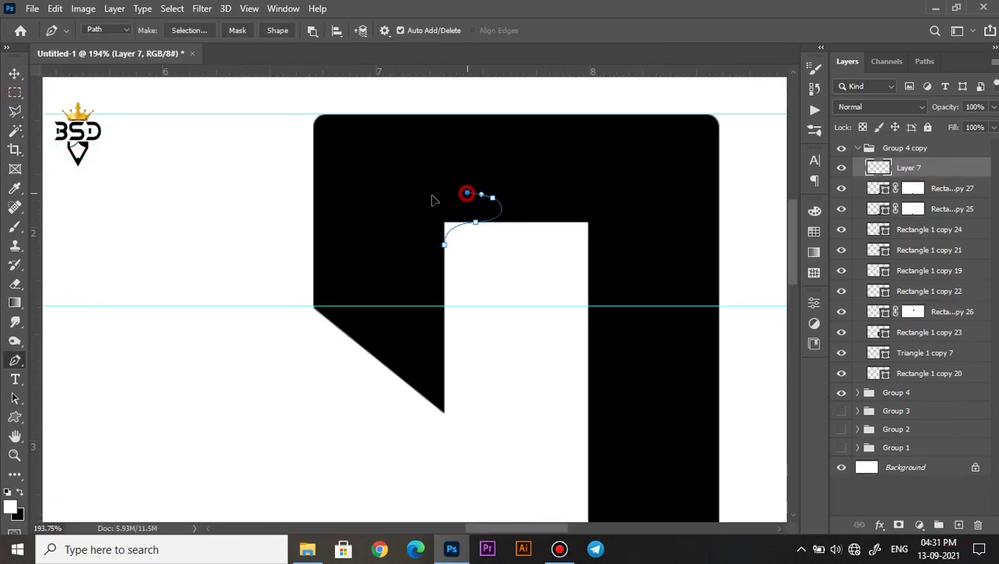
left_click_drag(475, 194, 474, 192)
left_click_drag(467, 193, 448, 193)
left_click_drag(420, 202, 412, 208)
left_click_drag(414, 223, 418, 232)
left_click(444, 245)
scroll(543, 239, "up", 3)
scroll(591, 316, "down", 2)
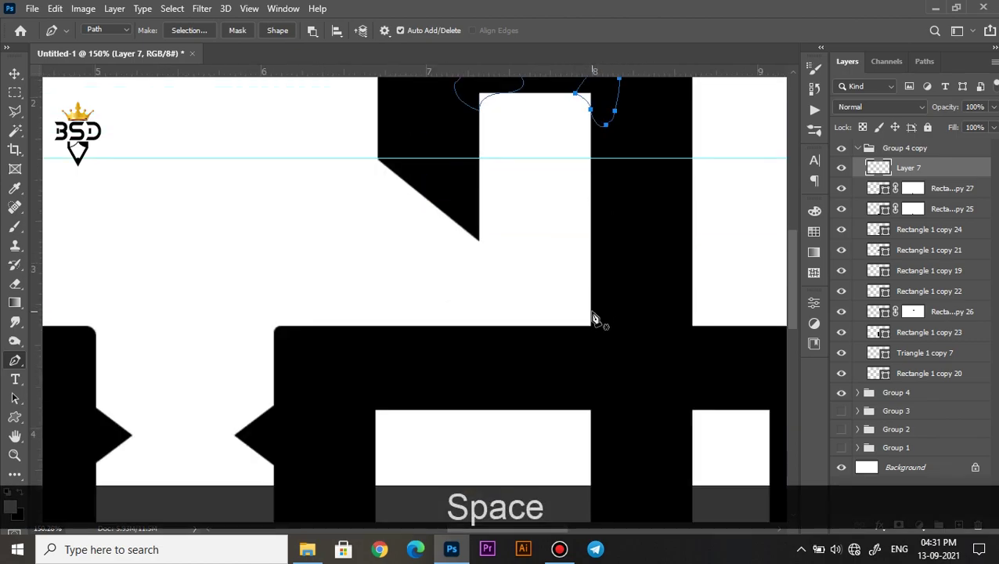
- Draw curved Pen paths around the upper-left and lower-left inner corners of the square opening
left_click_drag(591, 316, 581, 239)
scroll(581, 239, "up", 1)
left_click(372, 314)
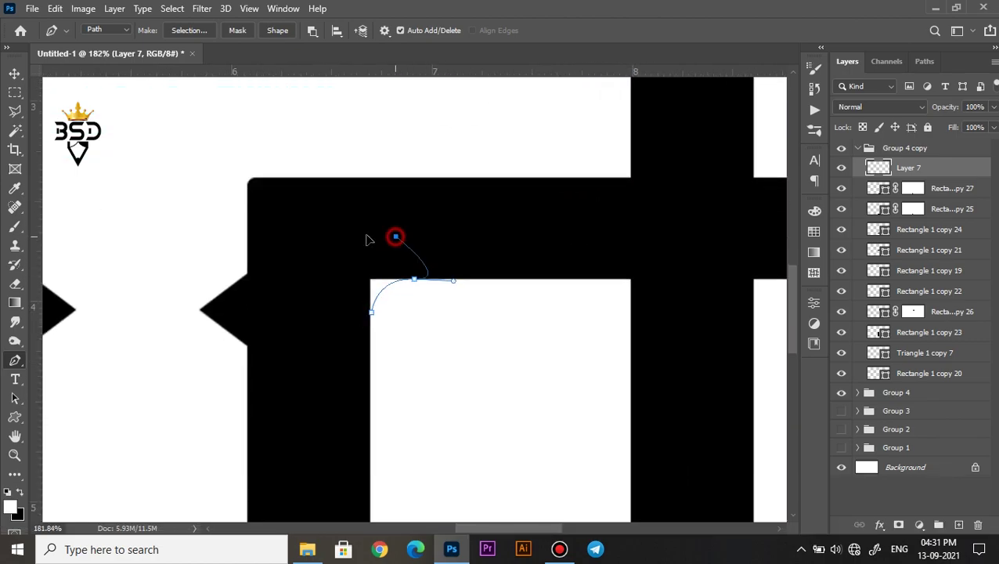
left_click_drag(374, 317, 376, 141)
scroll(387, 409, "up", 2)
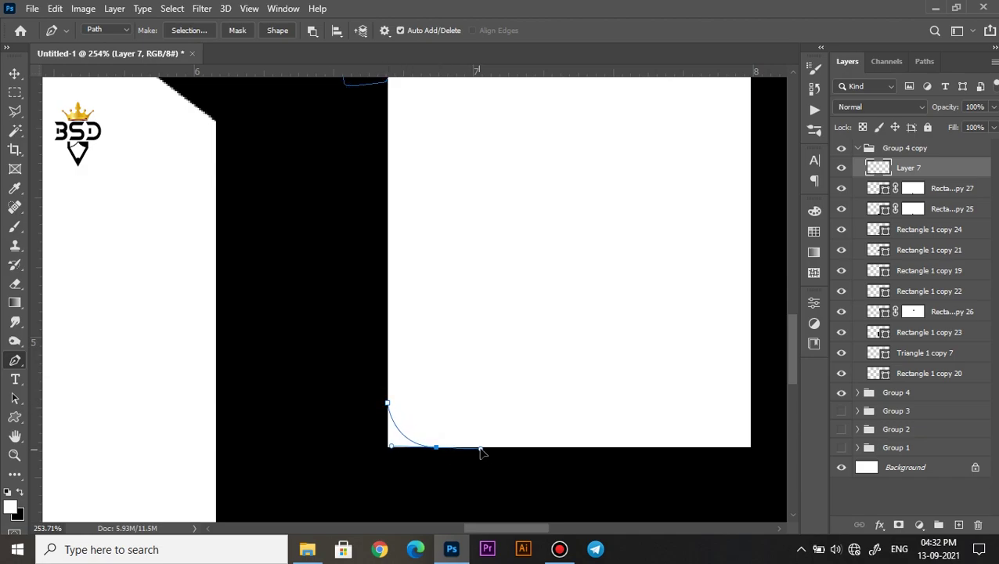
left_click_drag(511, 423, 316, 401)
- Draw a closed curved Pen path around the lower-right inner corner of the square opening
left_click(555, 381)
left_click(486, 458)
left_click(524, 471)
left_click(569, 462)
left_click(580, 427)
left_click(579, 403)
left_click(555, 380)
scroll(556, 380, "down", 4)
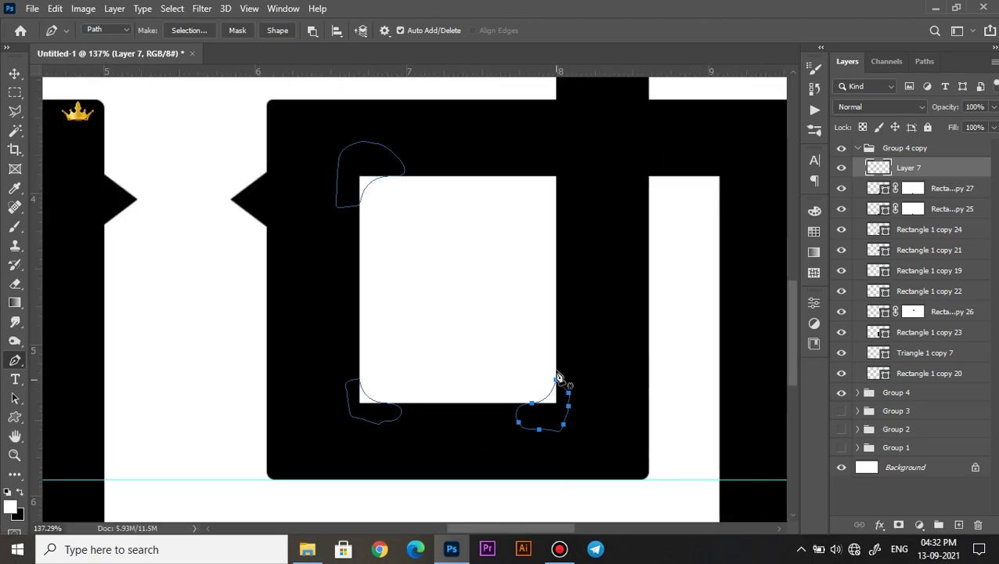
- Draw closed curved Pen paths at the upper-right and lower-right corners of the narrow opening beside the right vertical bar
scroll(701, 181, "up", 3)
left_click_drag(700, 181, 595, 187)
left_click(595, 180)
left_click_drag(628, 220, 630, 240)
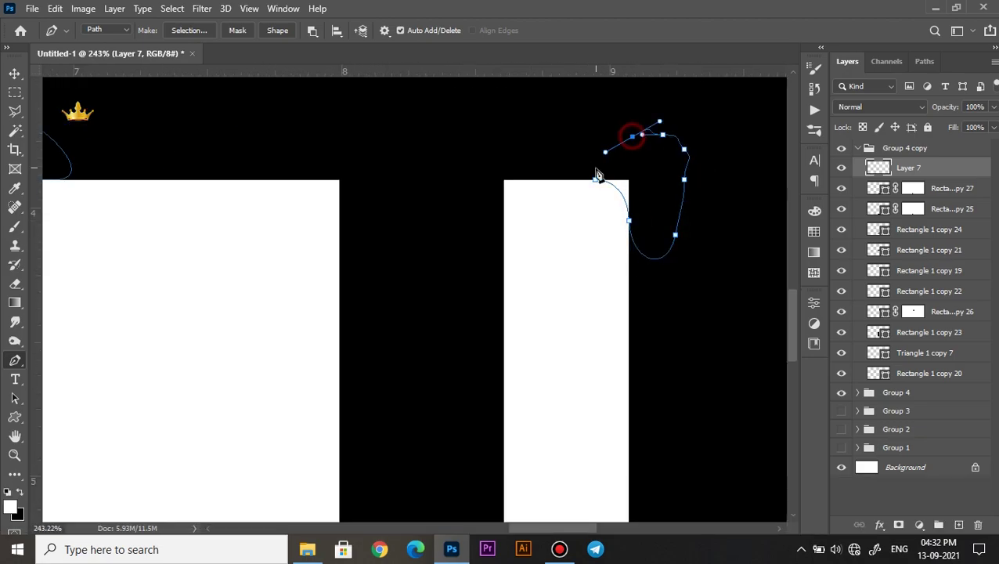
scroll(597, 174, "down", 5)
left_click(601, 266)
scroll(144, 217, "down", 10)
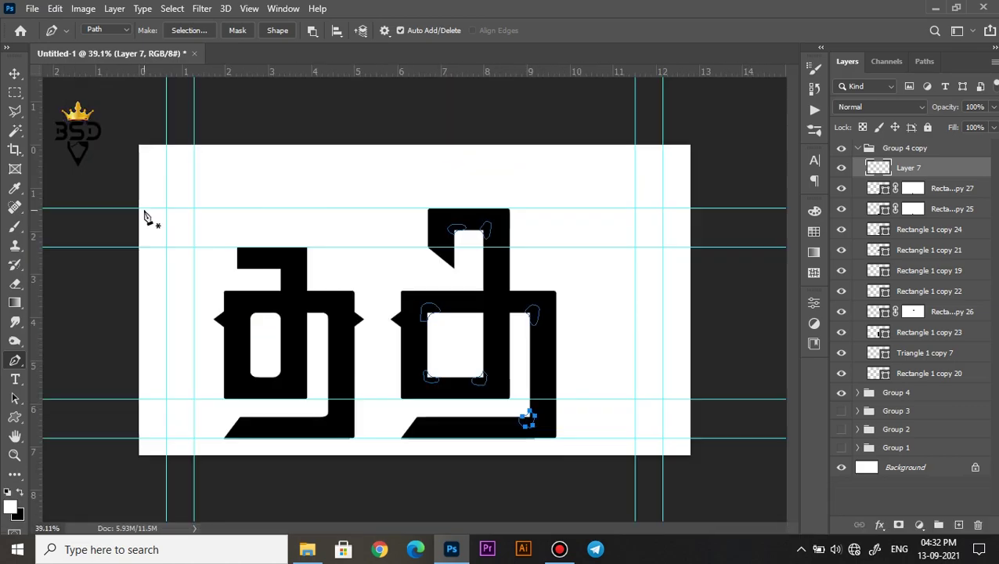
left_click_drag(570, 471, 571, 471)
- Convert the corner paths to a selection, invert it, fill the corners with black on Layer 7, and deselect
right_click(494, 223)
left_click(545, 268)
key("Return")
key("ctrl+shift+i")
key("ctrl+BackSpace")
key("ctrl+d")
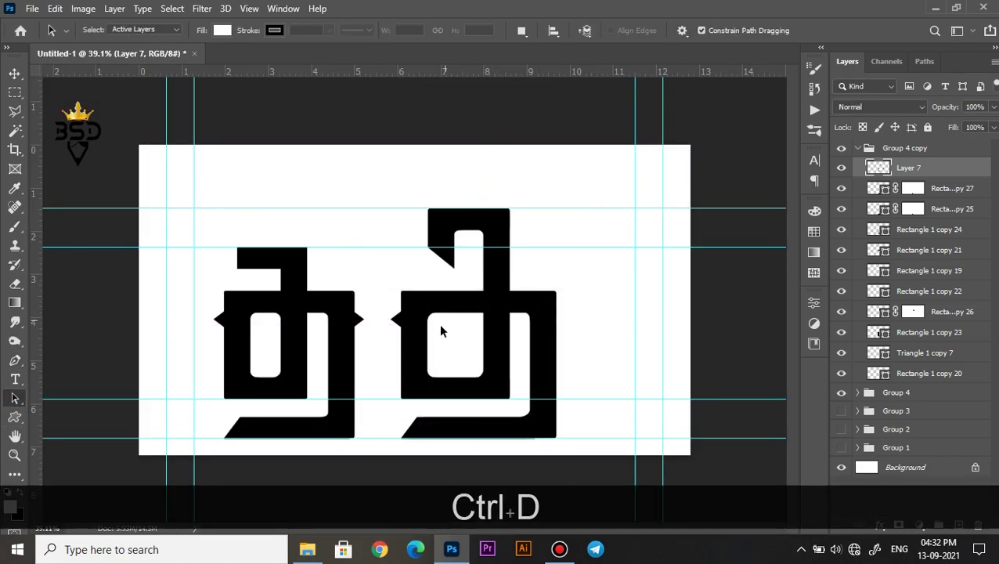
scroll(438, 323, "up", 1)
scroll(413, 335, "up", 1)
- Duplicate the copied letter's left triangle accent onto the right vertical bar's outer edge and flip it horizontally
right_click(365, 306)
key("Escape")
key("v")
right_click(388, 314)
left_click(446, 341)
scroll(408, 319, "up", 1)
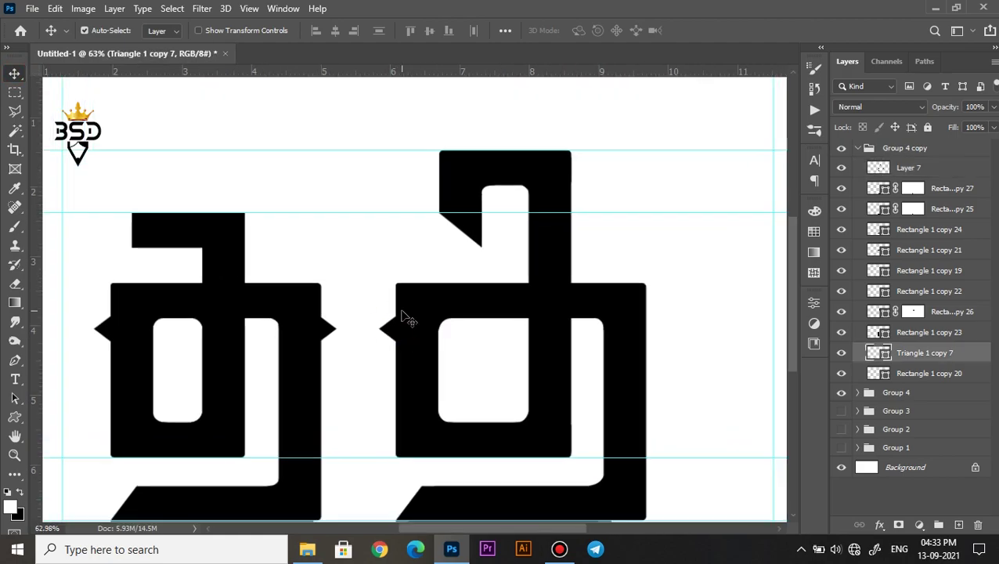
key("ctrl+j")
left_click_drag(401, 313, 649, 328)
scroll(649, 328, "up", 1)
left_click(707, 317)
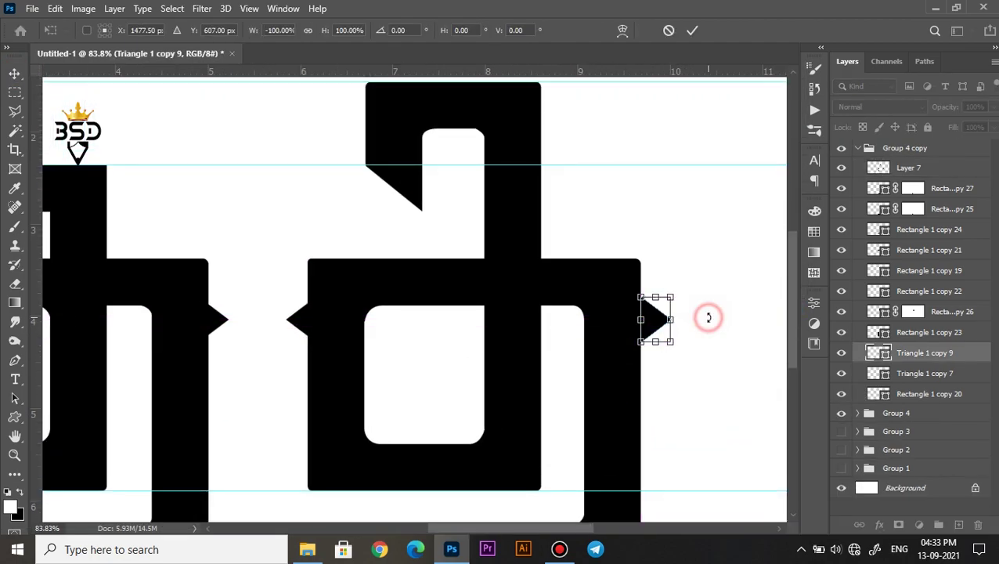
- Nudge the flipped triangle left into the right vertical bar
left_click(652, 319)
key("Left")
key("Left")
key("Left")
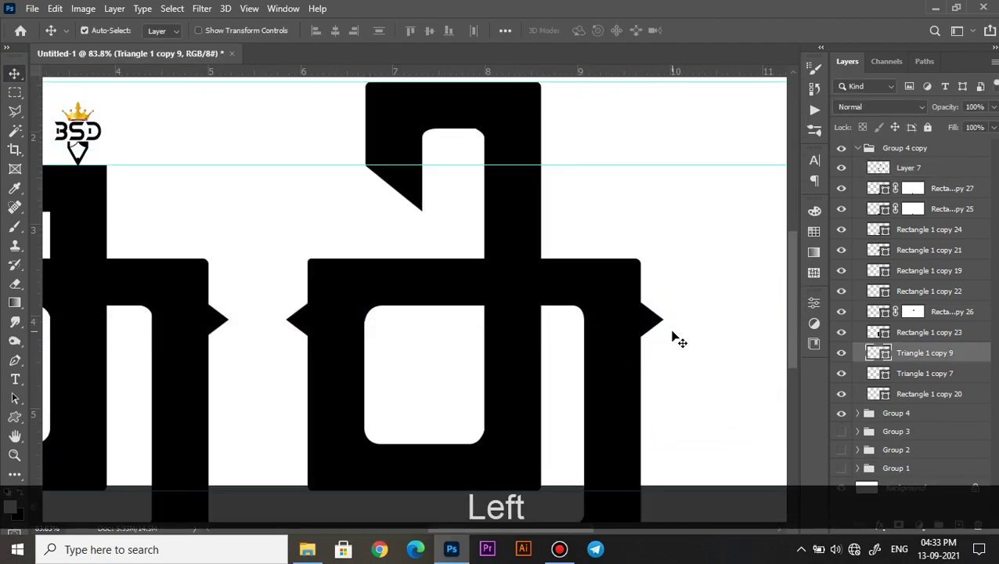
scroll(644, 328, "down", 2)
scroll(462, 387, "up", 4)
scroll(462, 383, "down", 5)
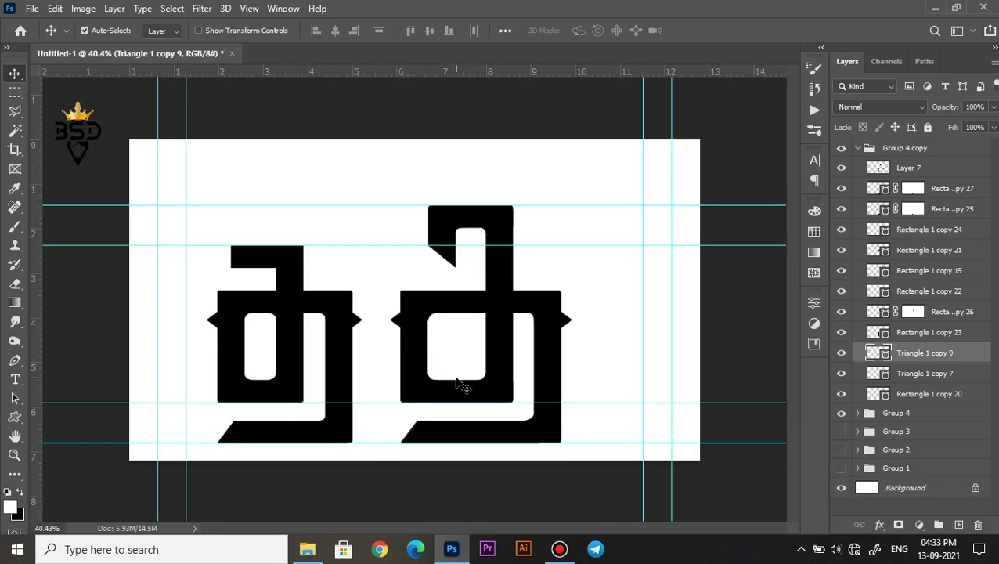
- Collapse Group 4 copy, show Groups 1 to 3, and select all the letter groups
scroll(457, 377, "down", 1)
left_click(857, 148)
left_click(841, 148)
left_click(842, 148)
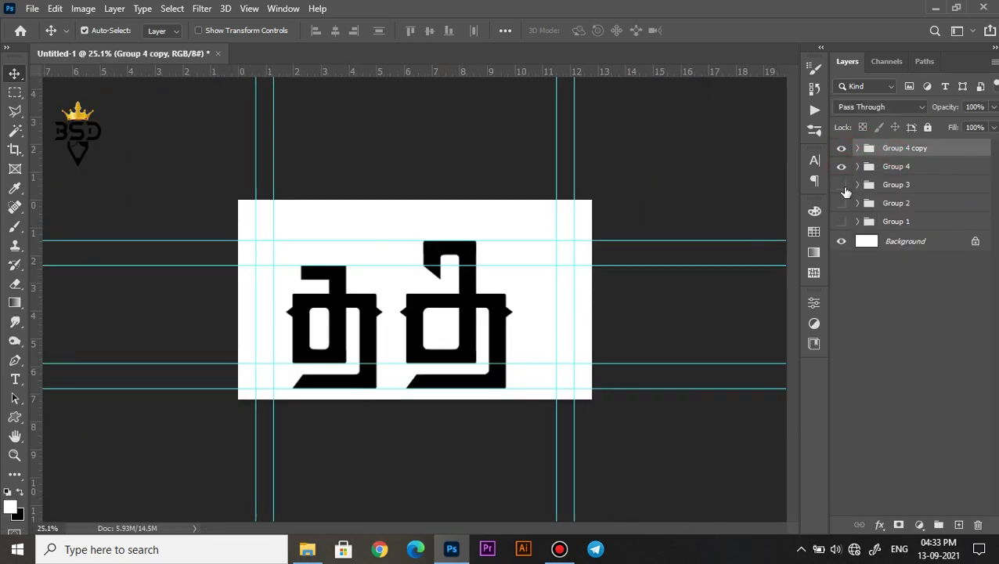
left_click_drag(842, 186, 841, 221)
left_click(899, 221)
left_click(921, 152, "shift")
- Scale all the letter groups down together and place them near the canvas's left guides
key("ctrl+t")
scroll(544, 229, "up", 4)
left_click_drag(557, 214, 308, 268)
scroll(579, 270, "up", 2)
scroll(580, 270, "down", 1)
key("Return")
scroll(313, 298, "up", 3)
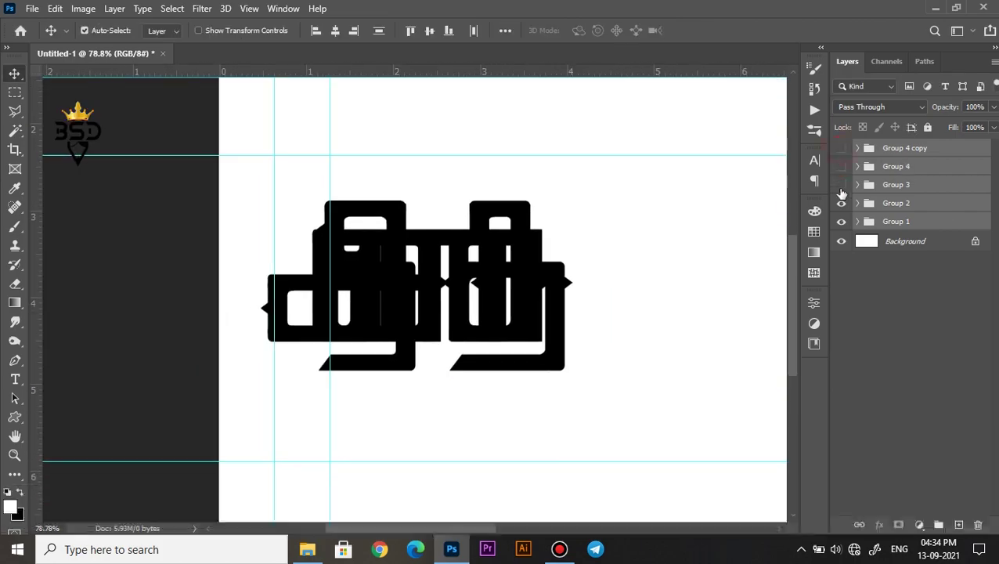
- Hide Group 3, Group 4 and Group 4 copy, and move Group 2 to the right of Group 1
left_click_drag(841, 148, 842, 203)
left_click(842, 203)
left_click(895, 203)
key("ctrl+t")
scroll(469, 259, "up", 1)
left_click_drag(461, 254, 627, 255)
key("Return")
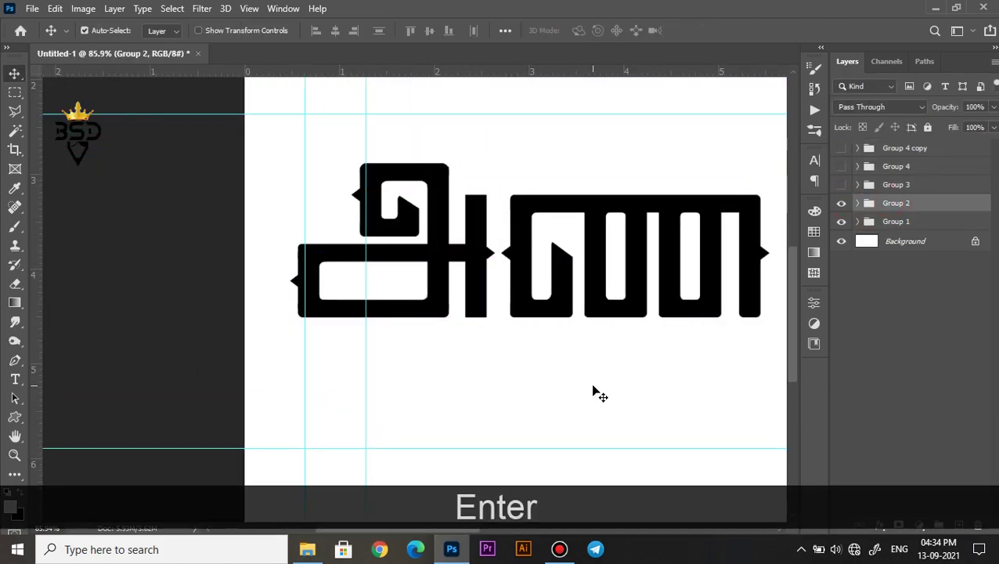
- Nudge Group 2 further right of Group 1 and lower a horizontal guide to the letters' baseline
key("ctrl+t")
key("shift+Right")
key("shift+Right")
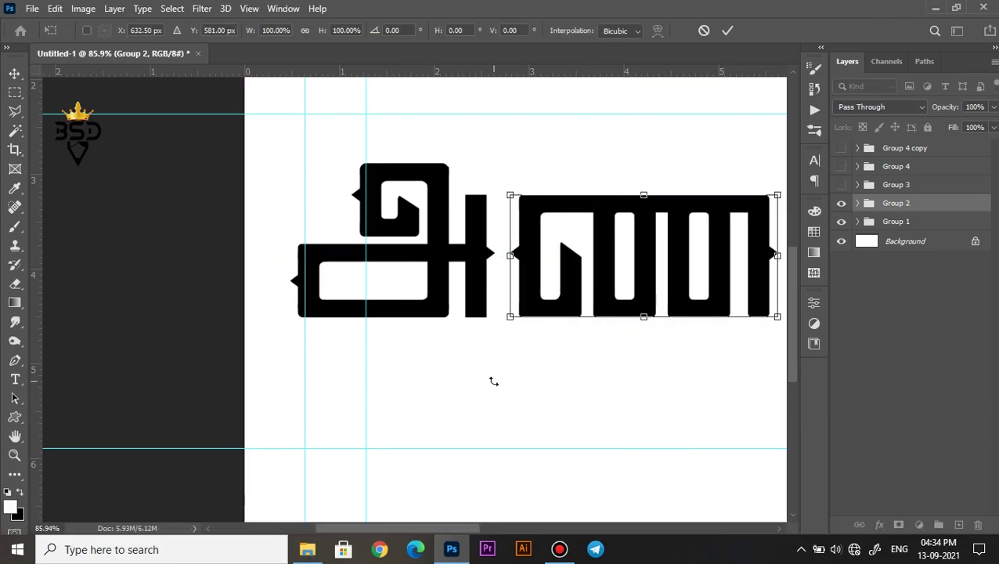
key("Return")
scroll(494, 320, "down", 10)
scroll(494, 319, "up", 5)
scroll(517, 330, "down", 1)
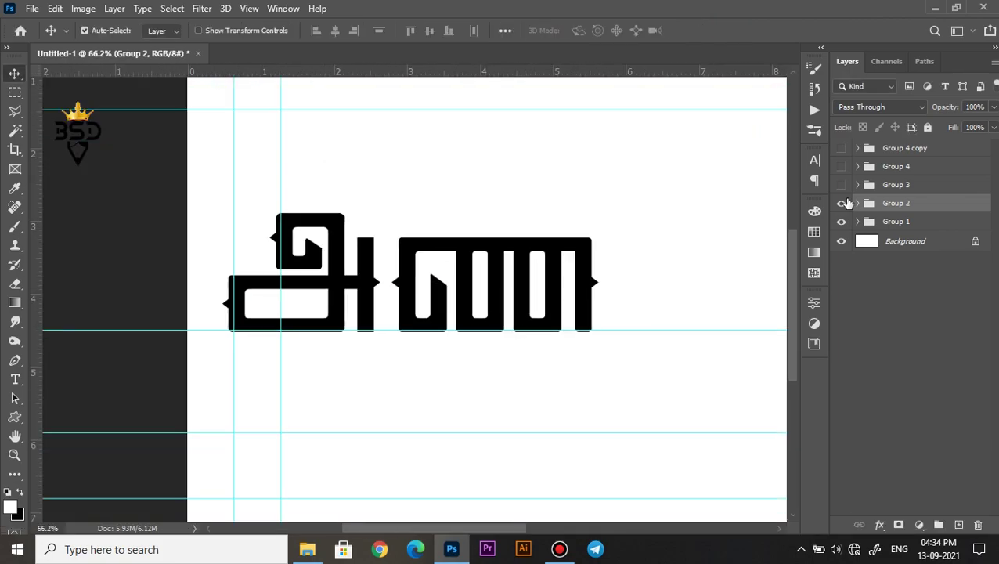
- Duplicate Group 2 and place the copy to its right on the same baseline
key("ctrl+j")
key("ctrl+t")
left_click_drag(522, 283, 736, 284)
scroll(391, 266, "up", 7)
left_click_drag(399, 267, 386, 268)
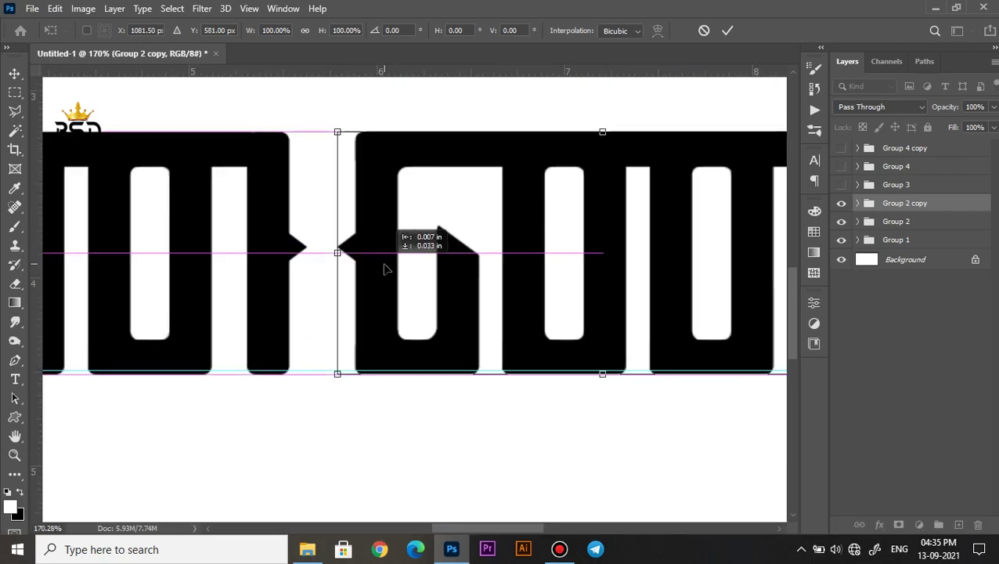
key("Return")
left_click(404, 381, "ctrl")
scroll(405, 387, "down", 8)
scroll(470, 403, "up", 3)
key("space")
left_click(595, 340)
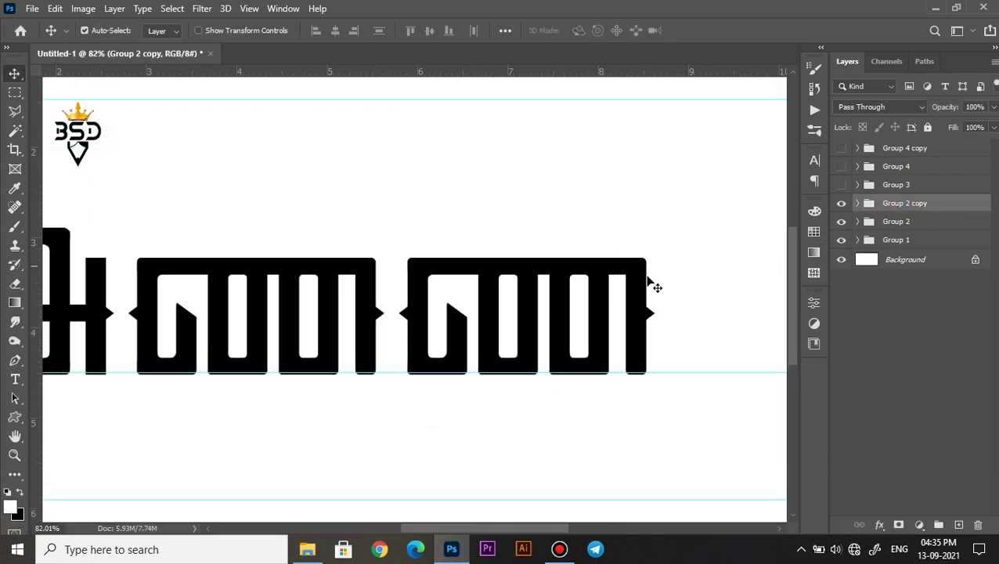
- Nudge Group 2 copy left to tighten its gap to Group 2
key("ctrl+t")
key("Left")
key("Left")
key("Left")
key("Left")
key("Left")
key("Return")
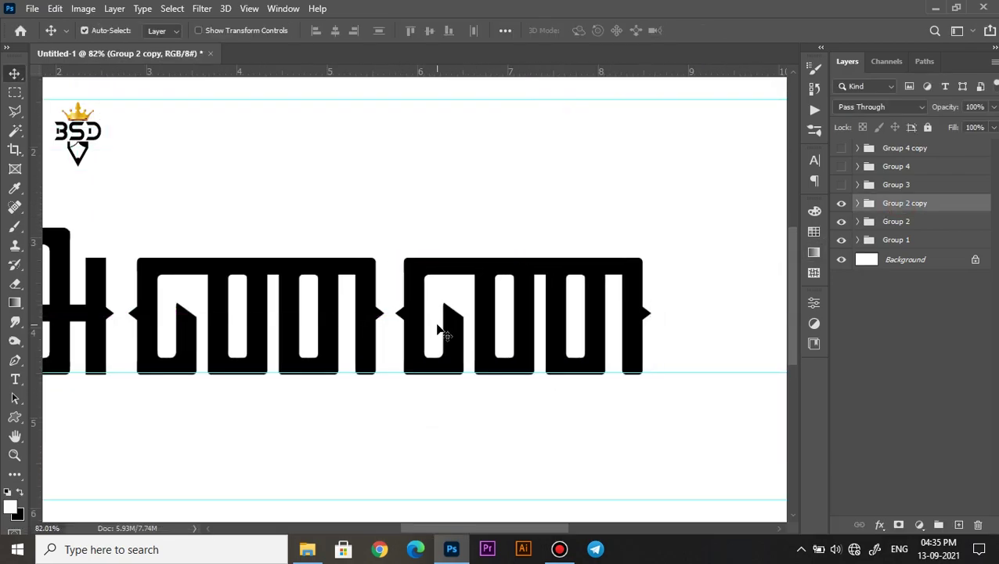
scroll(443, 329, "down", 1)
key("space")
left_click_drag(446, 329, 274, 348)
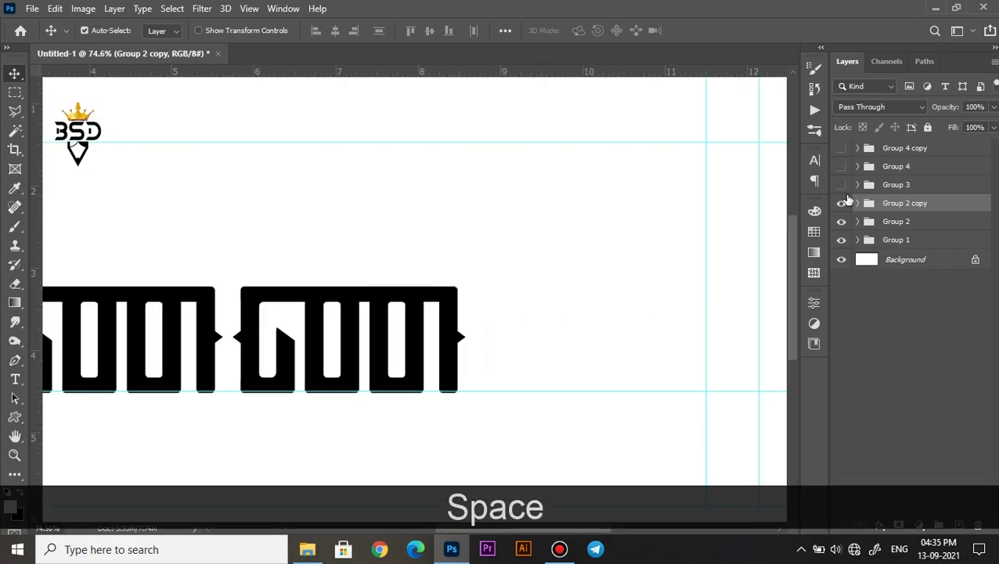
- Show Group 3 and place it just right of Group 2 copy on the baseline guide
left_click(841, 185)
left_click(895, 185)
scroll(683, 261, "down", 4)
key("ctrl+t")
scroll(236, 321, "up", 3)
left_click_drag(258, 313, 689, 306)
scroll(689, 303, "up", 8)
left_click_drag(578, 350, 568, 356)
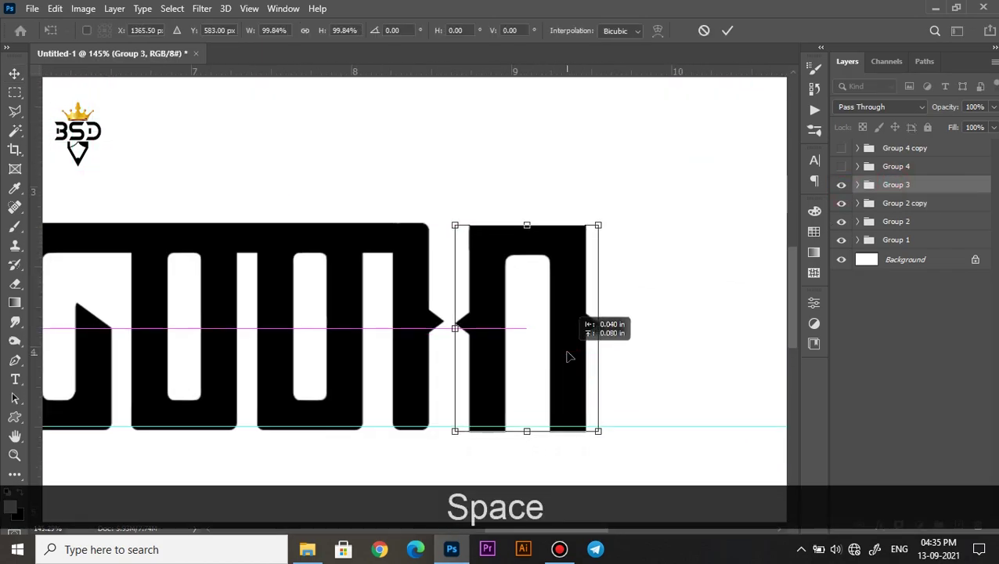
key("Return")
scroll(528, 321, "down", 5)
scroll(383, 334, "up", 1)
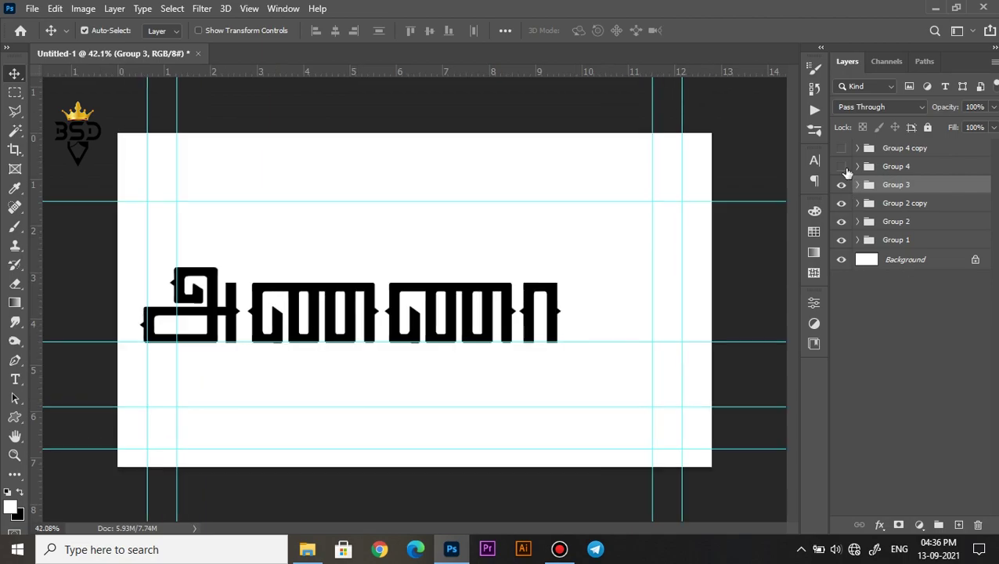
- Show Group 4 and place it just right of Group 3, with its main letter body on the baseline guide
left_click(841, 166)
left_click(896, 166)
key("ctrl+t")
left_click_drag(196, 318, 676, 296)
scroll(671, 335, "up", 2)
scroll(671, 334, "up", 2)
key("Left")
key("Left")
key("Left")
key("Left")
key("Left")
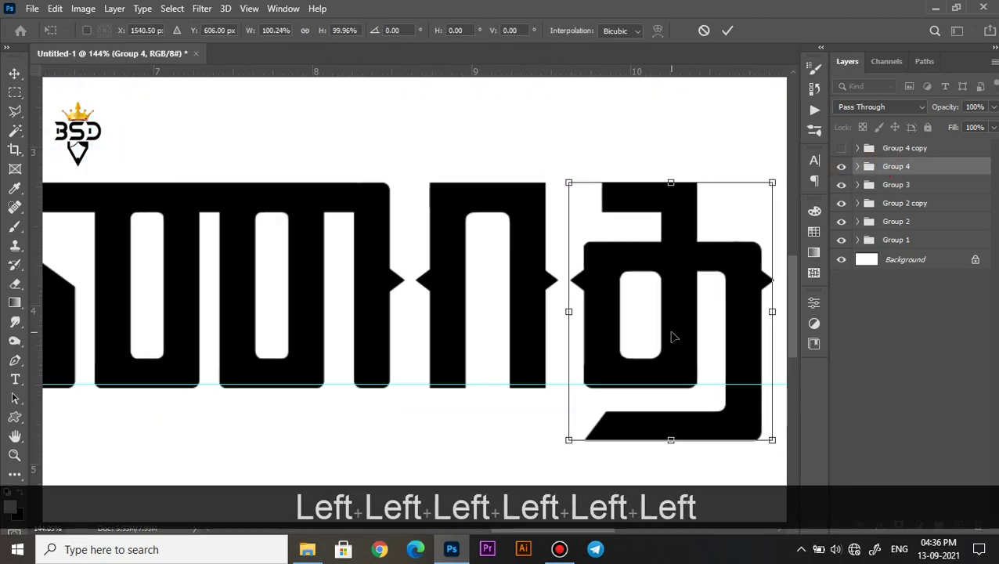
key("Return")
- Apply a free transform to Rectangle 1 copy 23 in Group 4, and collapse the group
scroll(603, 417, "up", 4)
left_click(581, 272)
key("ctrl+t")
key("Return")
scroll(415, 297, "down", 4)
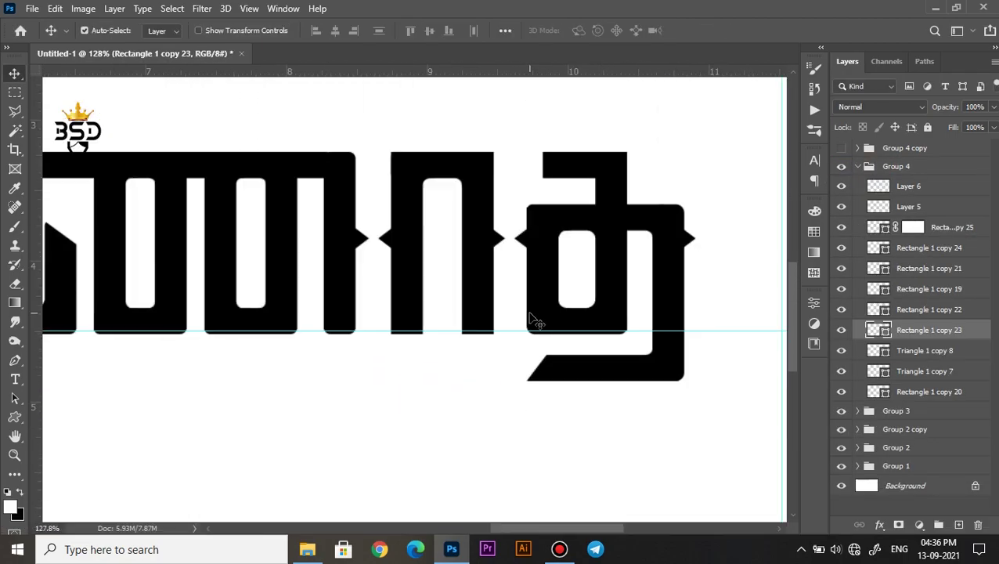
key("space")
scroll(415, 298, "down", 2)
left_click(857, 166)
- Nudge Group 1 slightly right to tighten its gap to Group 2
left_click(895, 239)
key("ctrl+t")
scroll(142, 370, "up", 1)
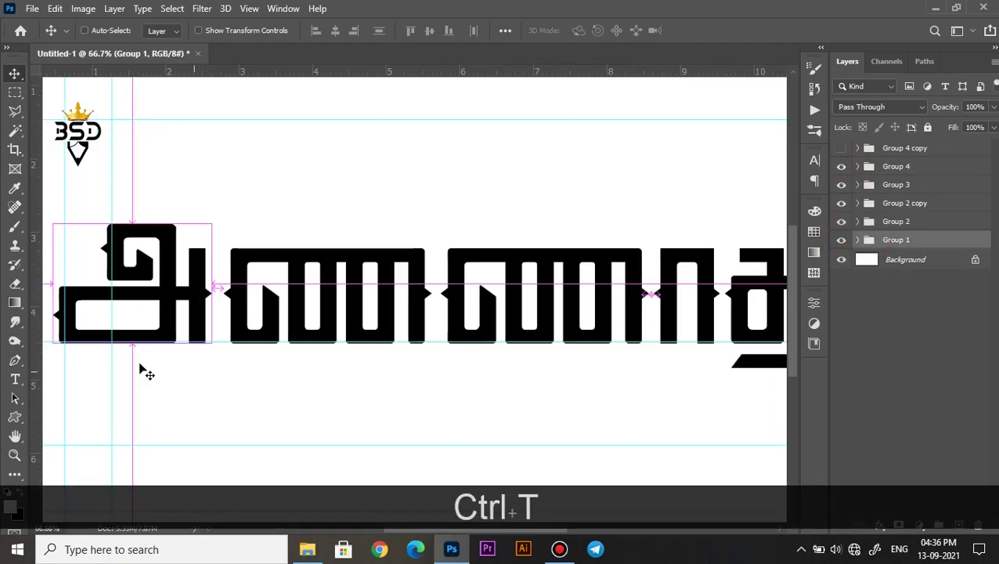
scroll(446, 403, "up", 3)
key("Right")
key("Return")
scroll(450, 403, "down", 3)
scroll(447, 400, "down", 2)
- Scale all six letter groups down slightly about their shared centre and shift them left on the canvas
scroll(408, 347, "up", 3)
left_click_drag(579, 328, 442, 333)
scroll(485, 332, "down", 4)
key("ctrl+t")
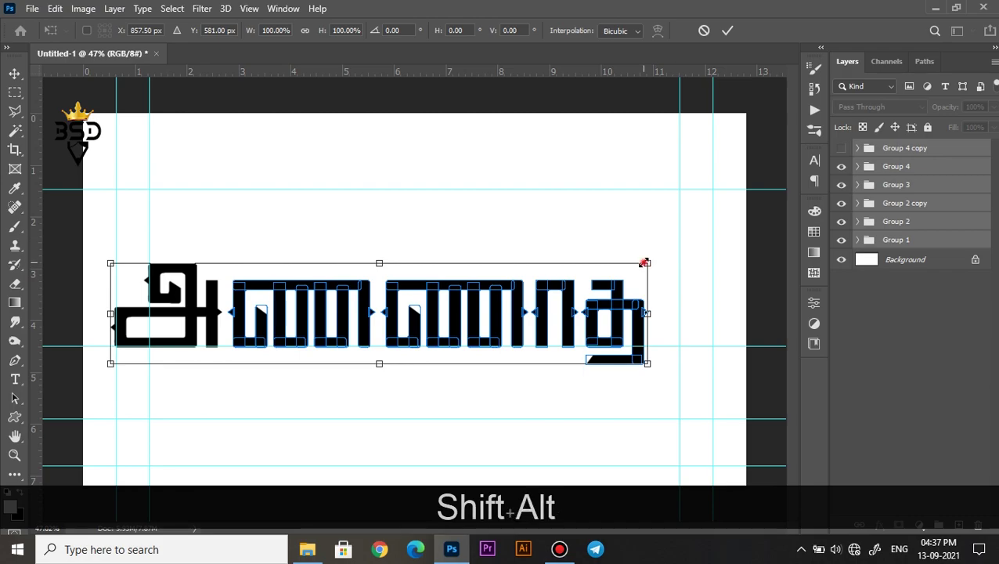
left_click_drag(644, 263, 625, 262)
key("Left")
key("Left")
key("Left")
key("Left")
key("Left")
key("Left")
key("Left")
key("Left")
key("Left")
key("Left")
key("Left")
key("Left")
key("Left")
key("Left")
key("Left")
key("Left")
key("Left")
key("Left")
key("Left")
key("Left")
key("Return")
- Show Group 4 copy and place it right of Group 4 as the last letter on the same baseline
scroll(679, 329, "up", 5)
left_click(841, 148)
left_click(904, 148)
scroll(629, 362, "down", 7)
key("ctrl+t")
left_click_drag(281, 296, 618, 291)
scroll(618, 291, "up", 8)
left_click_drag(604, 385, 557, 328)
scroll(553, 329, "up", 4)
left_click_drag(538, 380, 538, 373)
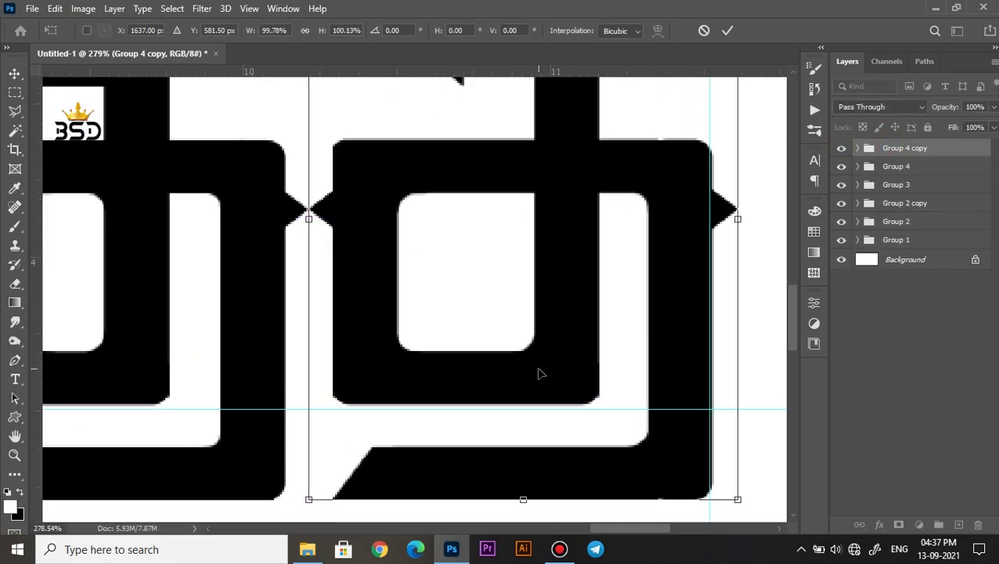
key("Return")
key("Right")
scroll(542, 339, "down", 6)
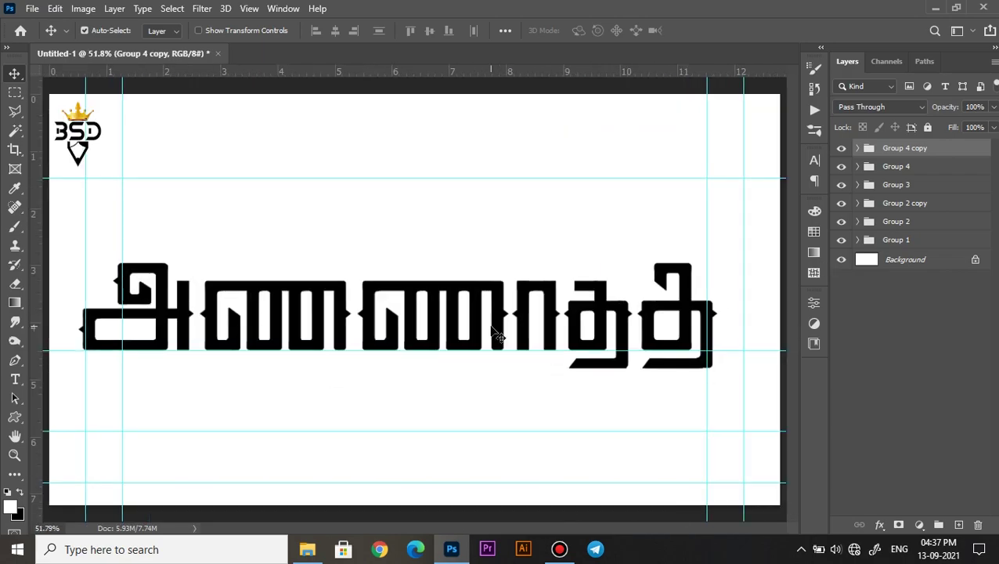
scroll(593, 314, "down", 1)
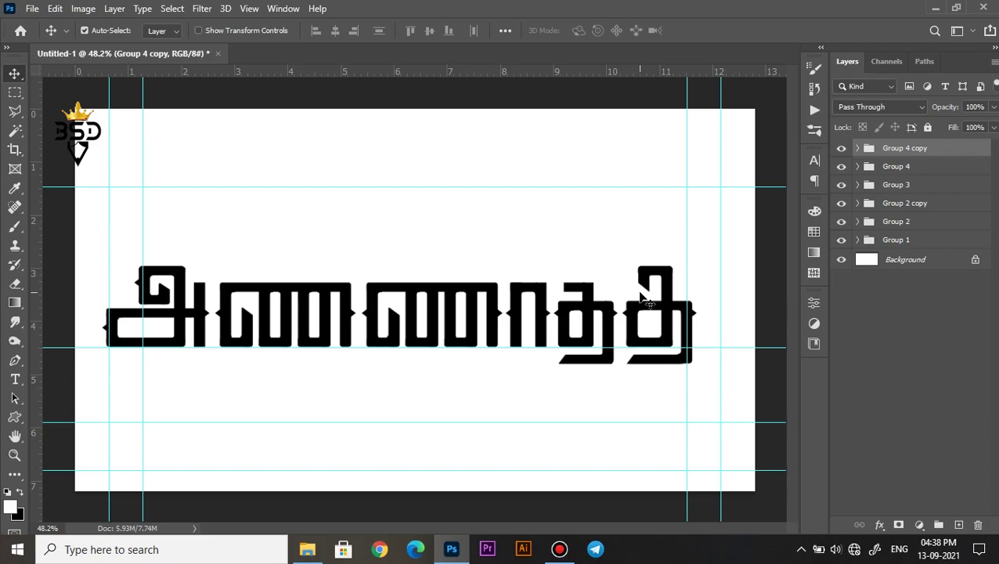
- Select all groups from Group 4 copy to Group 1 and nudge the whole word right
scroll(645, 304, "up", 3)
left_click_drag(638, 317, 581, 287)
scroll(581, 288, "down", 7)
scroll(583, 289, "up", 2)
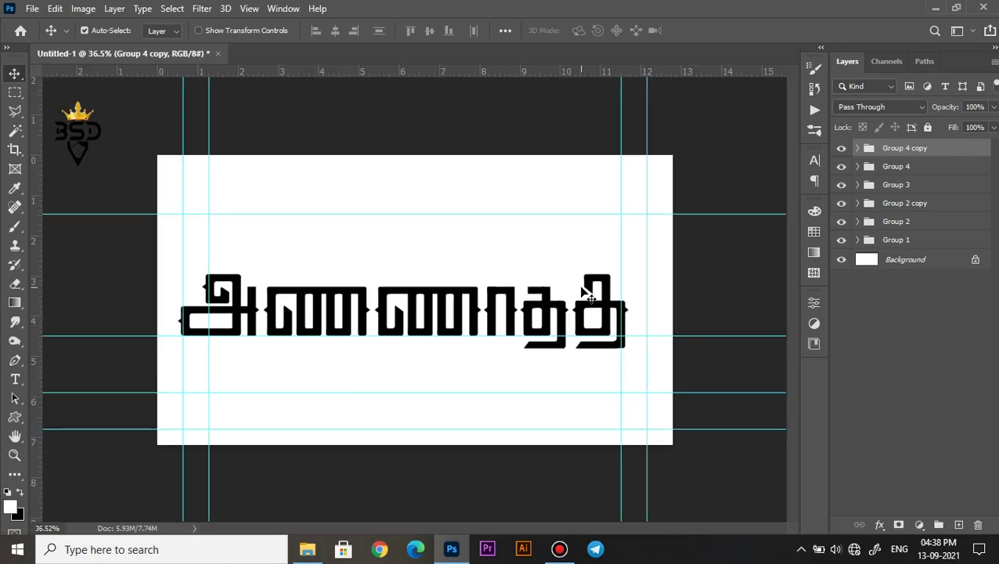
left_click(886, 243, "shift")
key("Right")
key("Right")
key("Right")
key("Right")
key("Right")
key("Right")
key("Right")
key("Right")
key("Right")
key("Right")
key("Right")
key("Right")
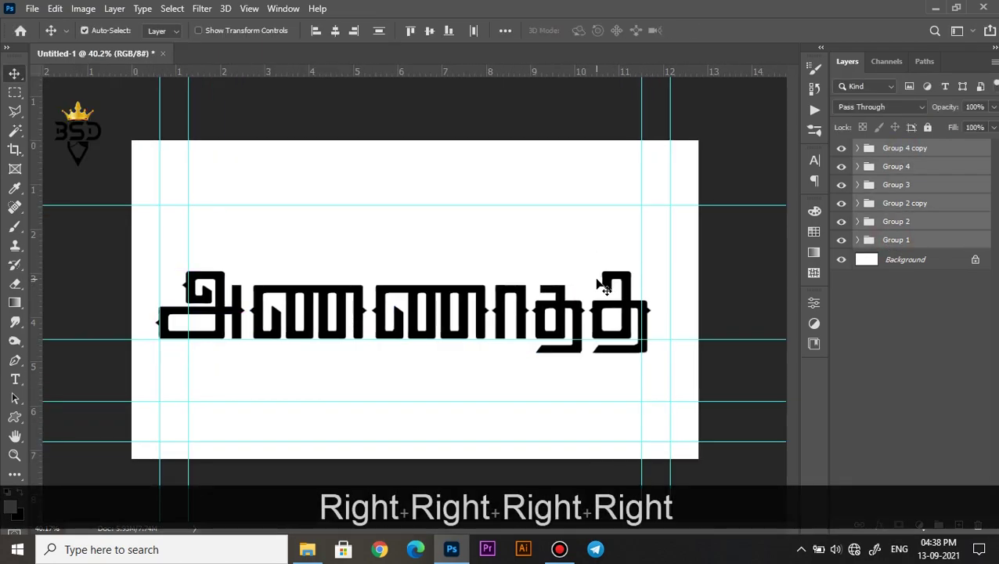
- Draw a small raindrop custom shape above the second letter and fill it with black
scroll(286, 232, "up", 3)
left_click(286, 232)
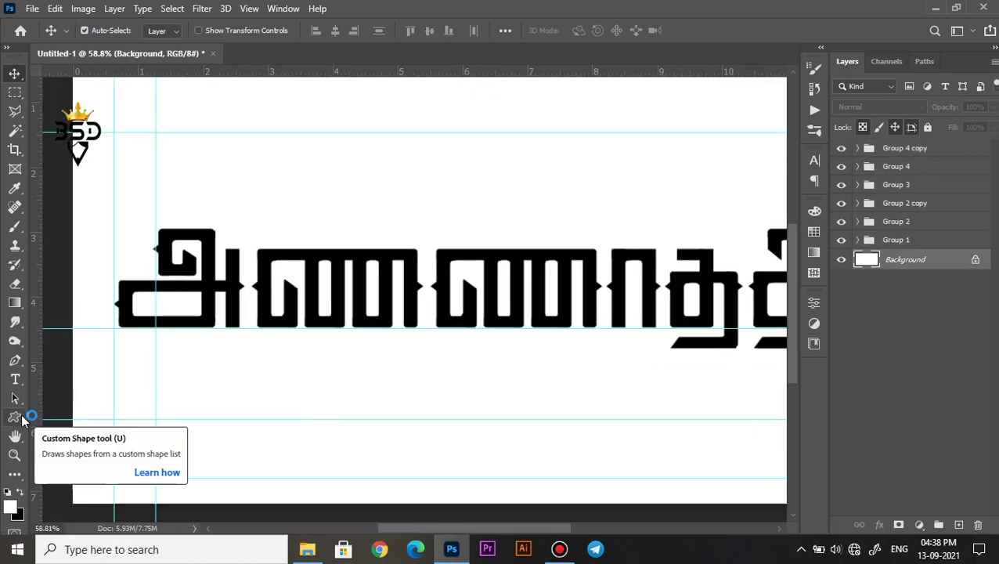
left_click(14, 416)
left_click(595, 31)
left_click_drag(696, 94, 696, 164)
left_click(455, 137)
left_click_drag(342, 156, 367, 256)
scroll(296, 215, "up", 3)
left_click(165, 31)
left_click(83, 108)
- Apply a free transform to the raindrop and add a horizontal guide at the top of the first letter
left_click(14, 74)
scroll(356, 182, "up", 4)
key("ctrl+t")
key("Return")
left_click_drag(396, 71, 397, 224)
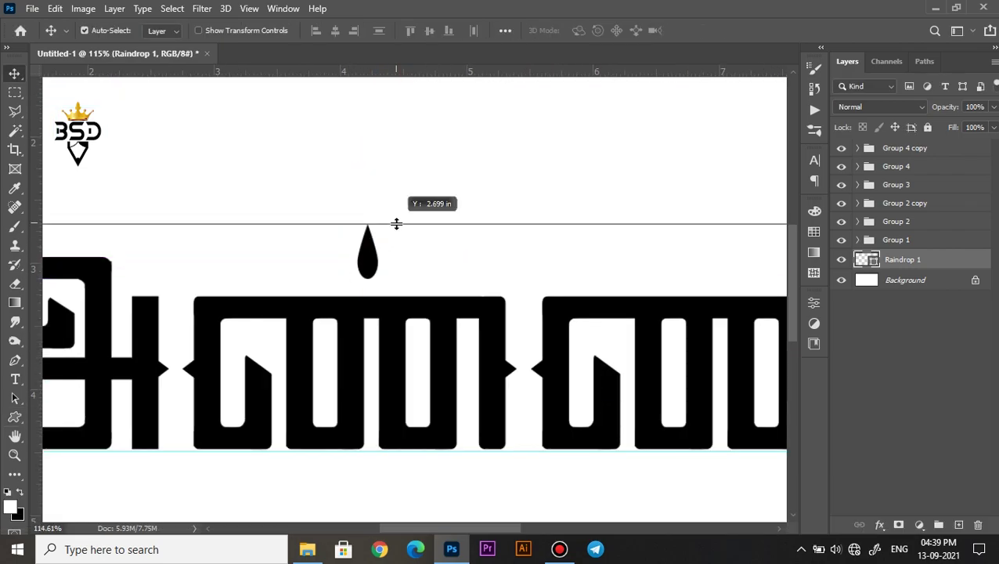
- Reselect the raindrop above the second letter and scale it down slightly
left_click_drag(383, 296, 504, 249)
right_click(481, 221)
left_click(498, 232)
scroll(490, 232, "up", 2)
key("ctrl+t")
left_click_drag(501, 166, 457, 188)
scroll(434, 249, "down", 2)
right_click(467, 228)
- Free-transform Rectangle 1 in Group 1 to fit the first letter's top against the guide
scroll(191, 239, "up", 5)
left_click(218, 304)
key("ctrl+t")
scroll(150, 190, "down", 5)
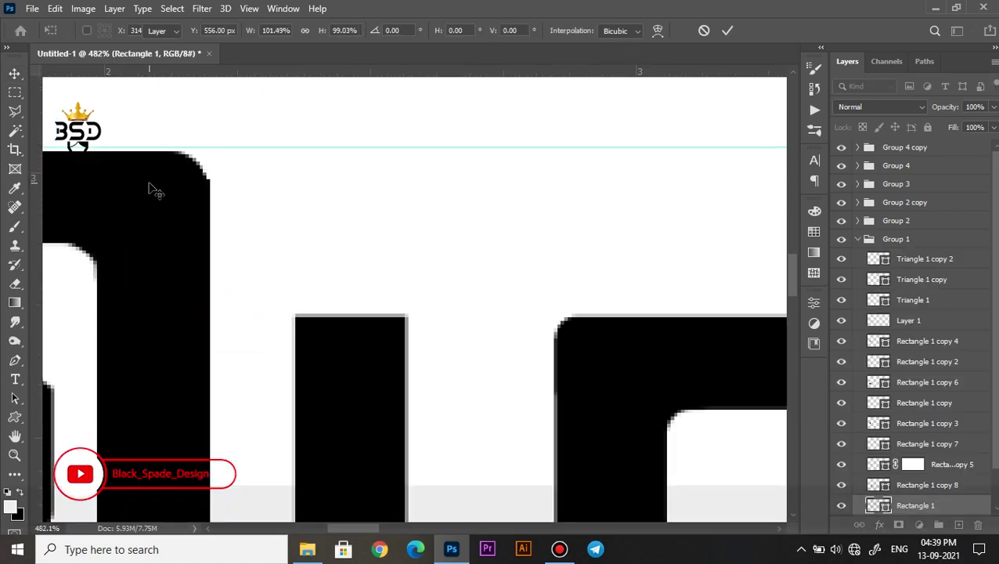
key("Return")
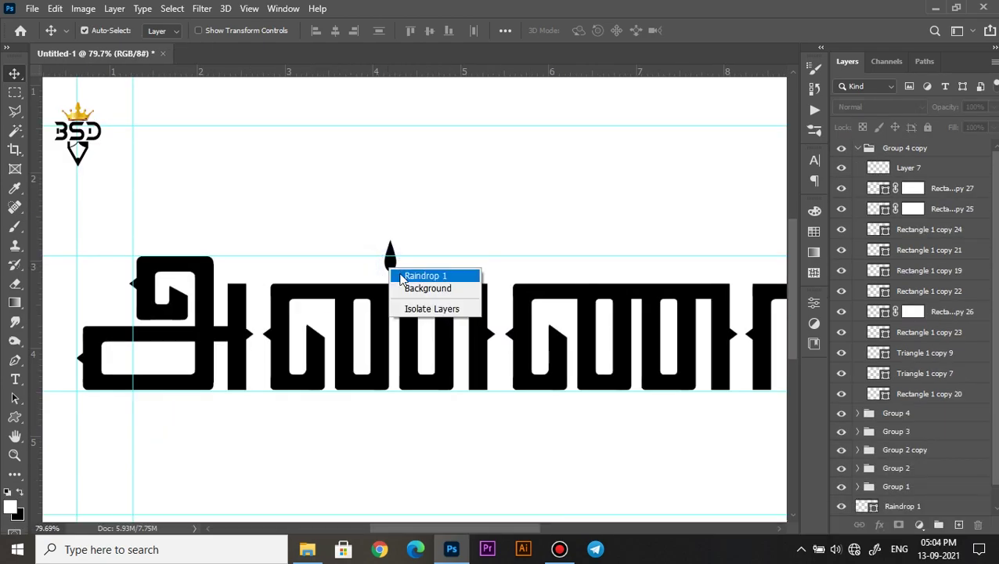
- Stretch Raindrop 1 taller above the second letter so it forms a longer, pointed dot
left_click(419, 274)
key("ctrl+t")
key("Return")
key("ctrl")
key("ctrl+t")
left_click_drag(389, 237, 407, 224)
key("Return")
scroll(384, 272, "up", 4)
key("ctrl+t")
key("Return")
scroll(372, 205, "down", 4)
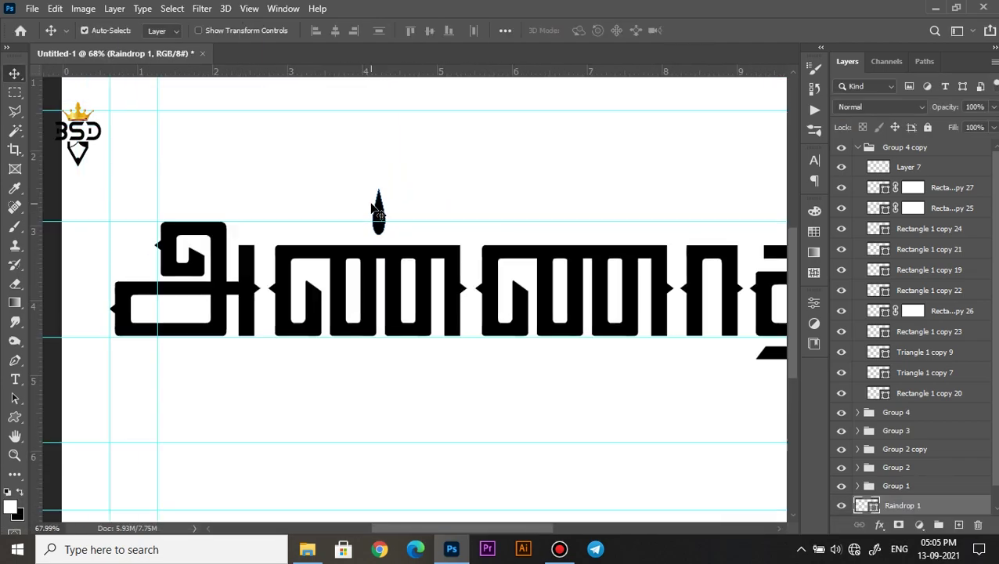
- Nudge the raindrop up and shorten its tip slightly
key("Up")
key("Up")
scroll(356, 200, "up", 2)
left_click_drag(352, 192, 417, 227)
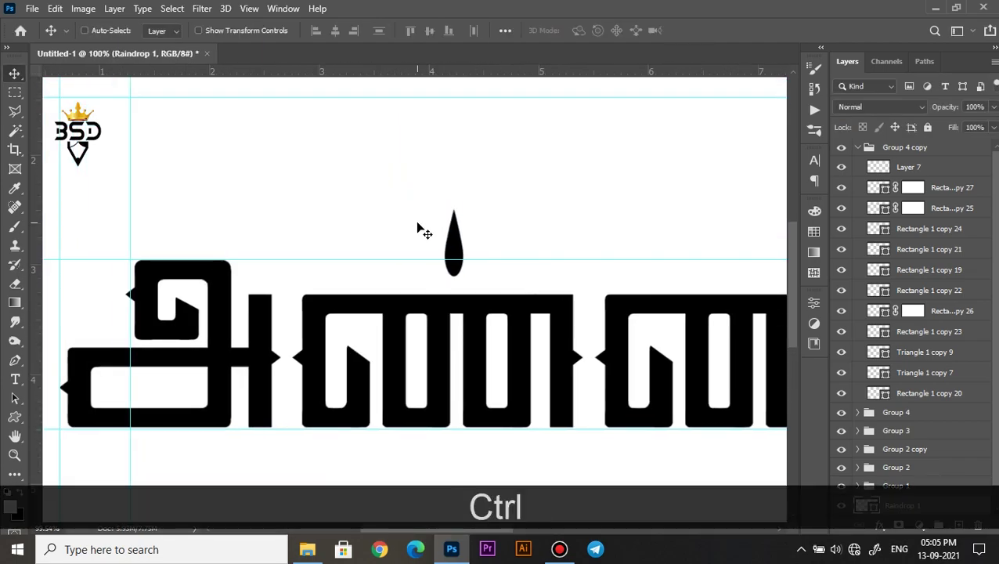
key("shift+Return")
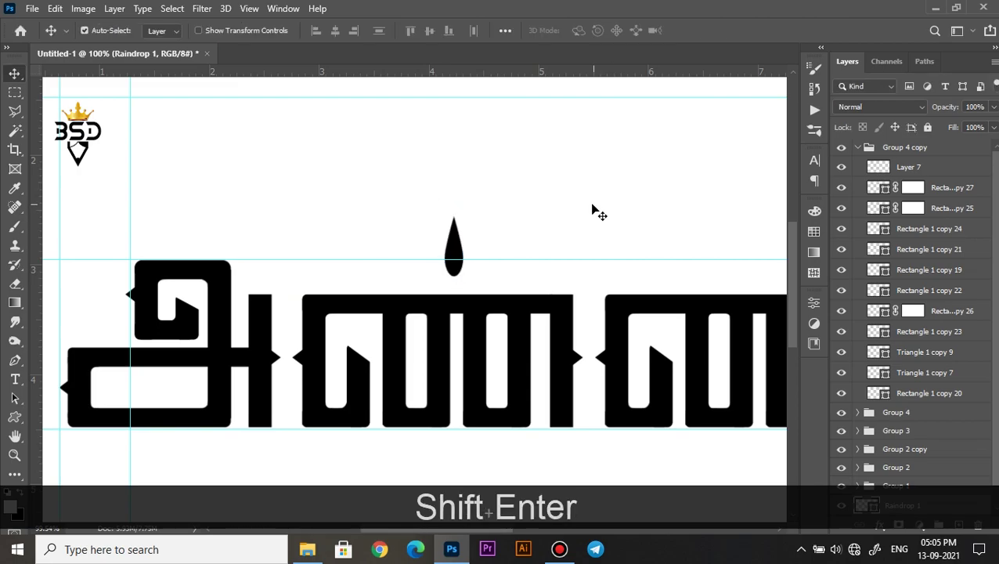
- Duplicate the raindrop and place the copy above the Group 4 letter at the same height
scroll(462, 319, "down", 5)
key("ctrl+j")
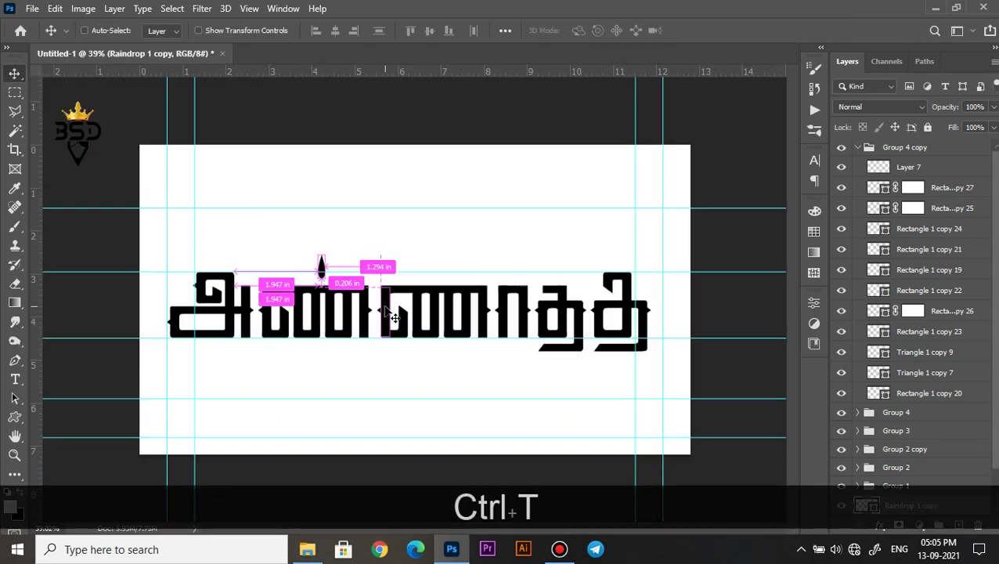
scroll(388, 301, "up", 2)
key("ctrl+t")
left_click_drag(292, 252, 303, 251)
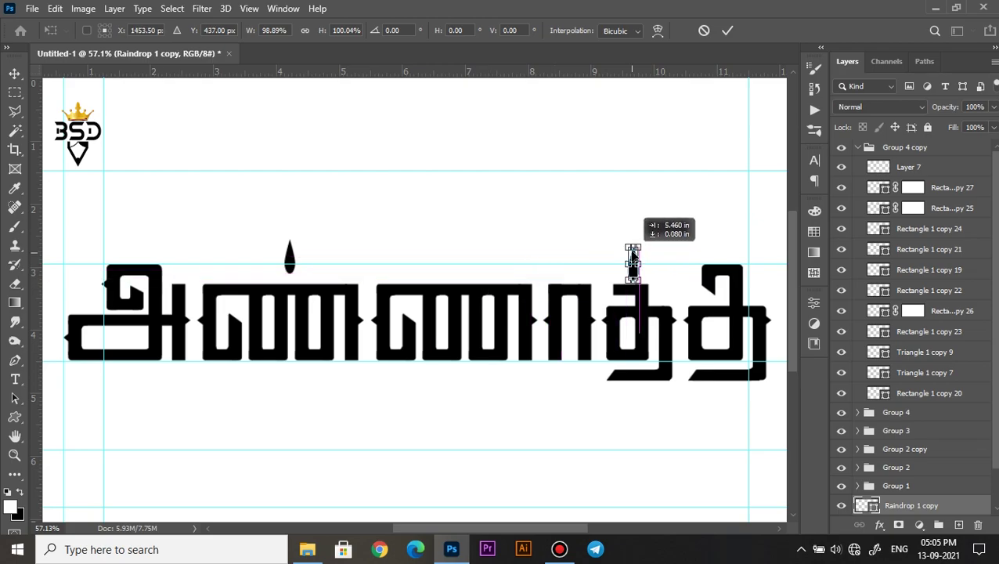
key("Return")
scroll(631, 149, "down", 3)
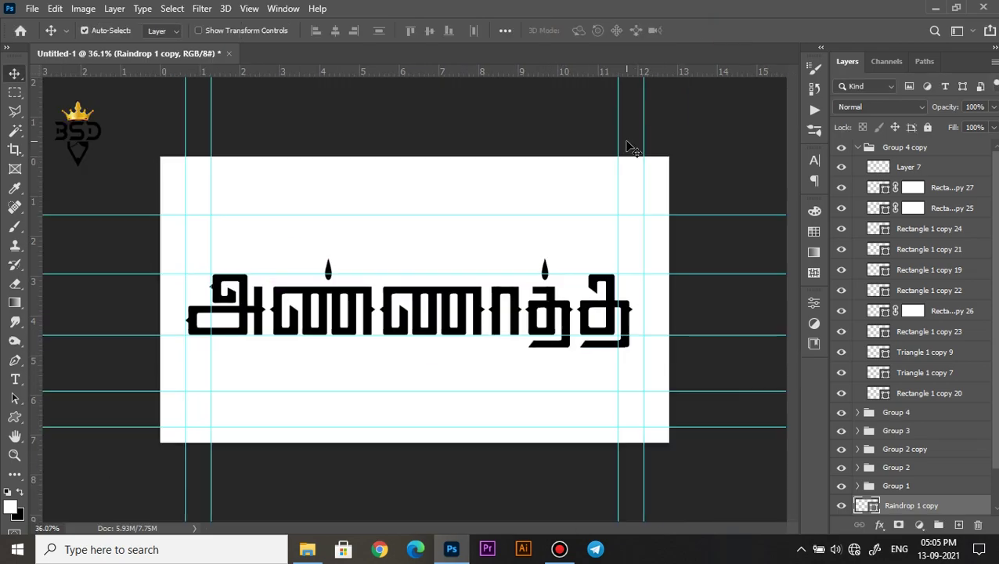
- Collapse Group 4 copy, select all letter groups with both raindrops, and hide the Background layer
key("space")
left_click(857, 148)
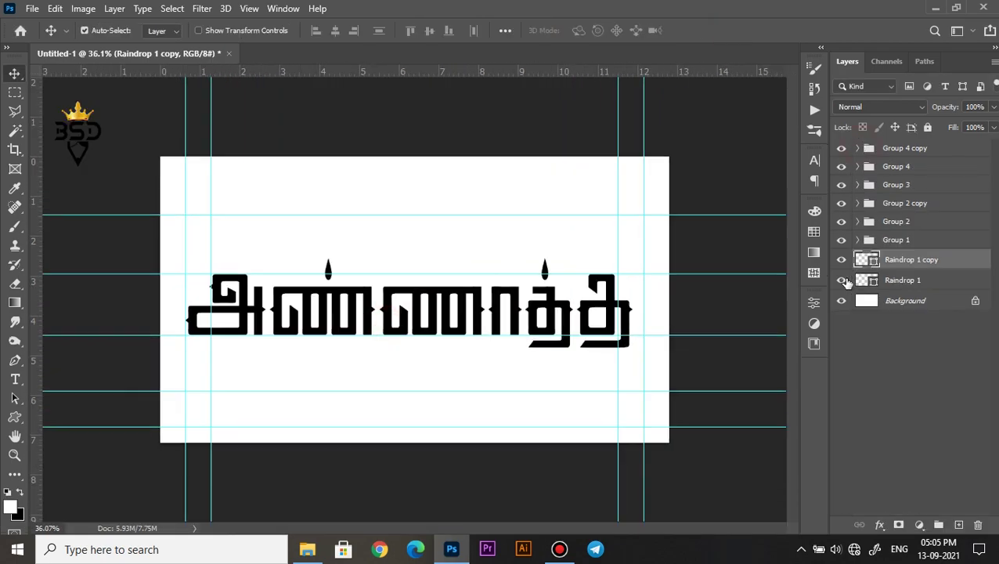
left_click(908, 149, "shift")
left_click(840, 301)
scroll(345, 344, "down", 1)
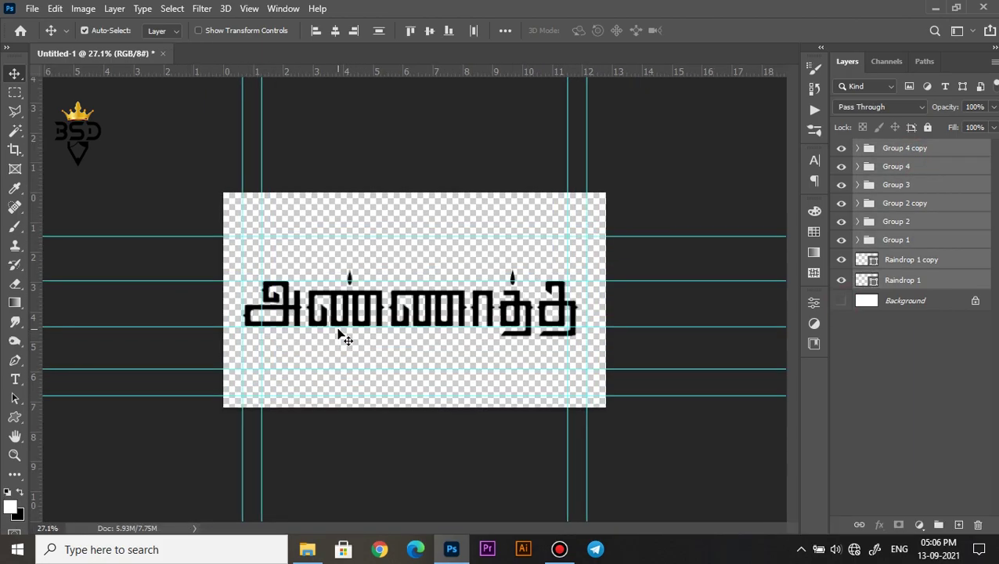
- Stamp the visible artwork into a new merged layer and hide the original groups and raindrop layers
scroll(345, 338, "up", 1)
key("ctrl+alt+shift+e")
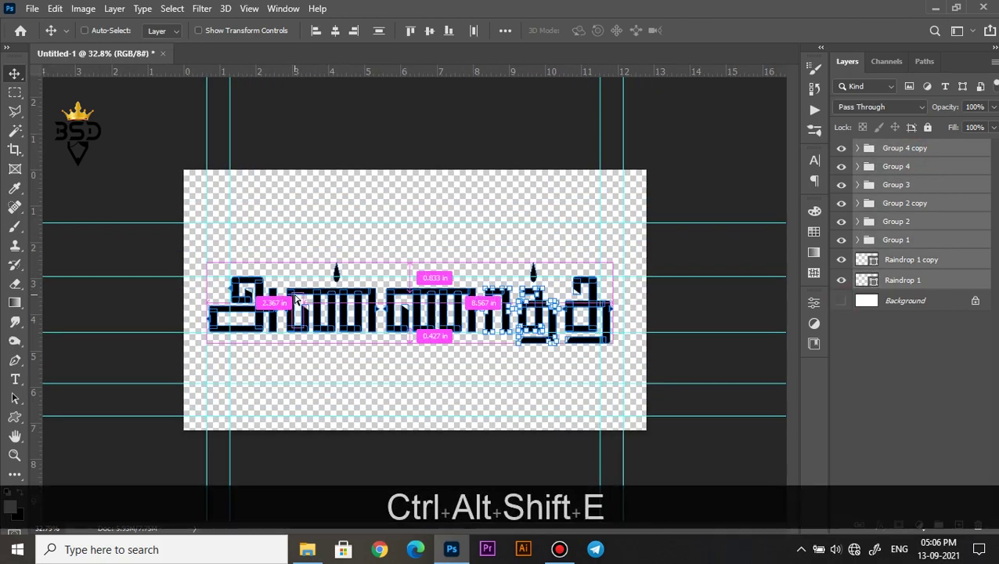
left_click_drag(840, 169, 841, 301)
scroll(407, 317, "down", 1)
scroll(407, 317, "up", 2)
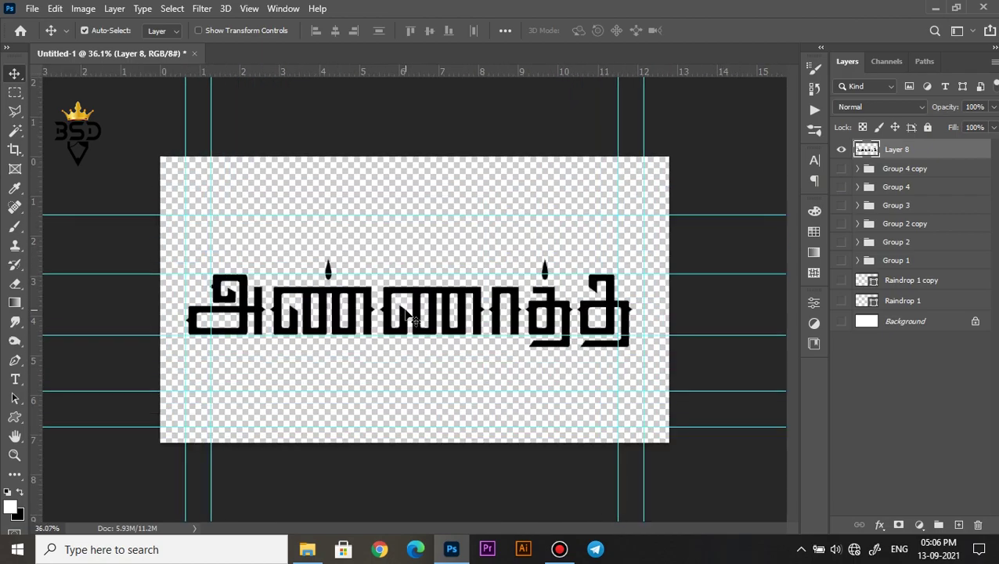
scroll(408, 317, "up", 2)
scroll(407, 317, "down", 1)
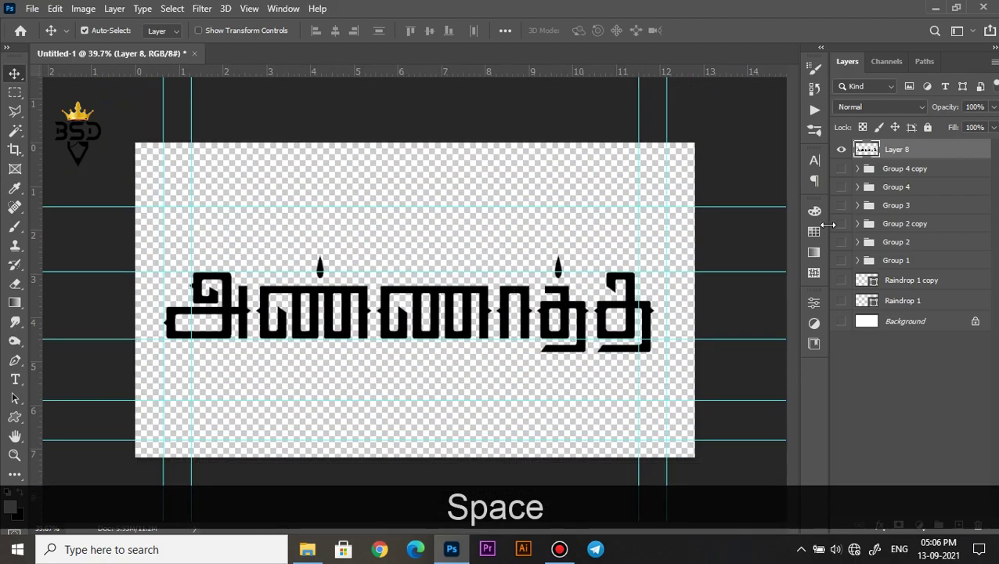
- Duplicate Layer 8, hide the original, and set the copy's fill to 0%
key("ctrl+j")
left_click(840, 169)
scroll(450, 310, "up", 2)
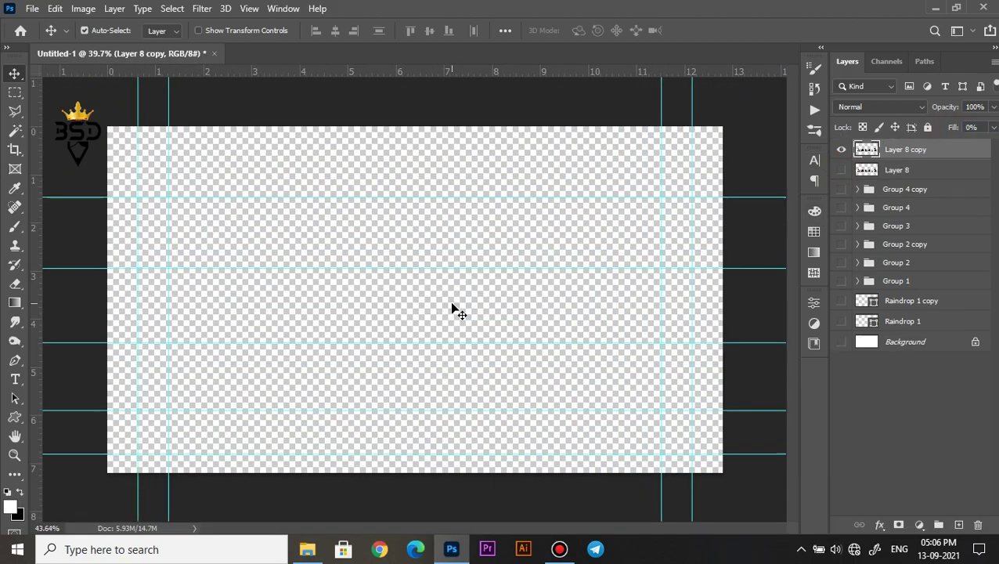
- Add a 9 px black inside stroke to Layer 8 copy
left_click(879, 525)
left_click(898, 417)
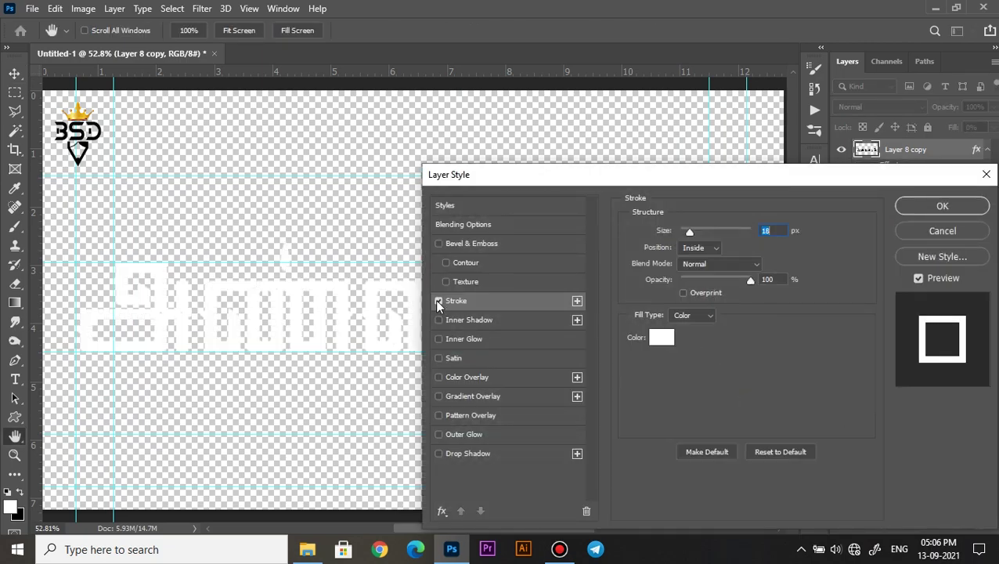
left_click_drag(685, 233, 686, 232)
left_click(661, 336)
left_click(619, 436)
left_click(945, 247)
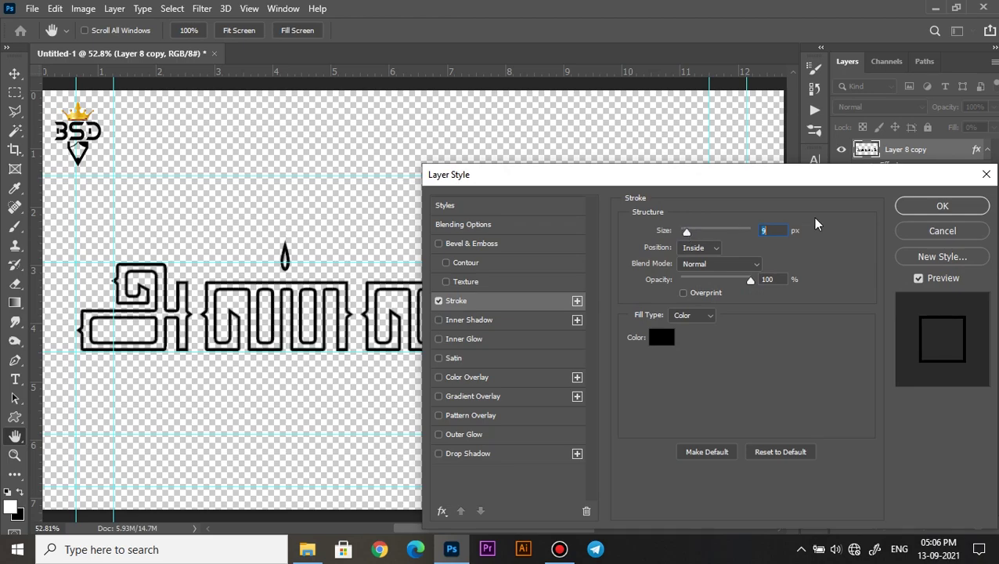
left_click(941, 205)
- Show the white Background layer and reduce the lettering's stroke size to 8 px
key("v")
scroll(479, 329, "up", 1)
left_click(834, 370)
scroll(649, 345, "up", 4)
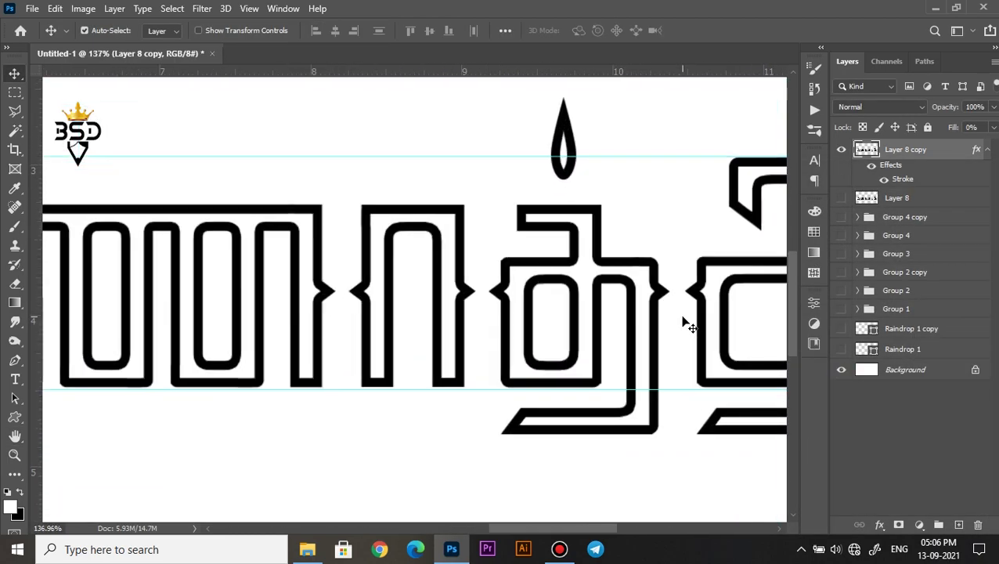
left_click_drag(684, 323, 613, 321)
scroll(541, 302, "down", 5)
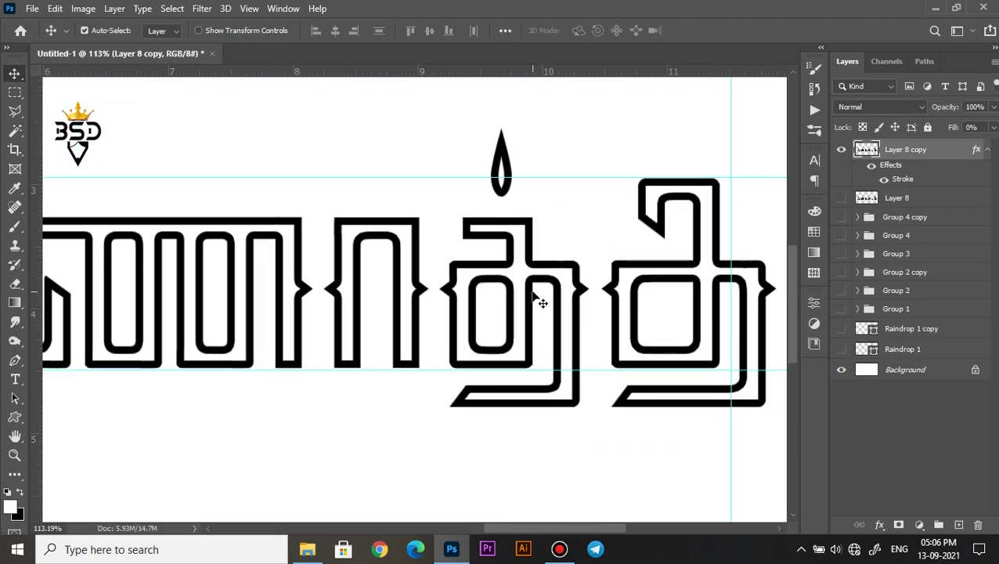
double_click(903, 180)
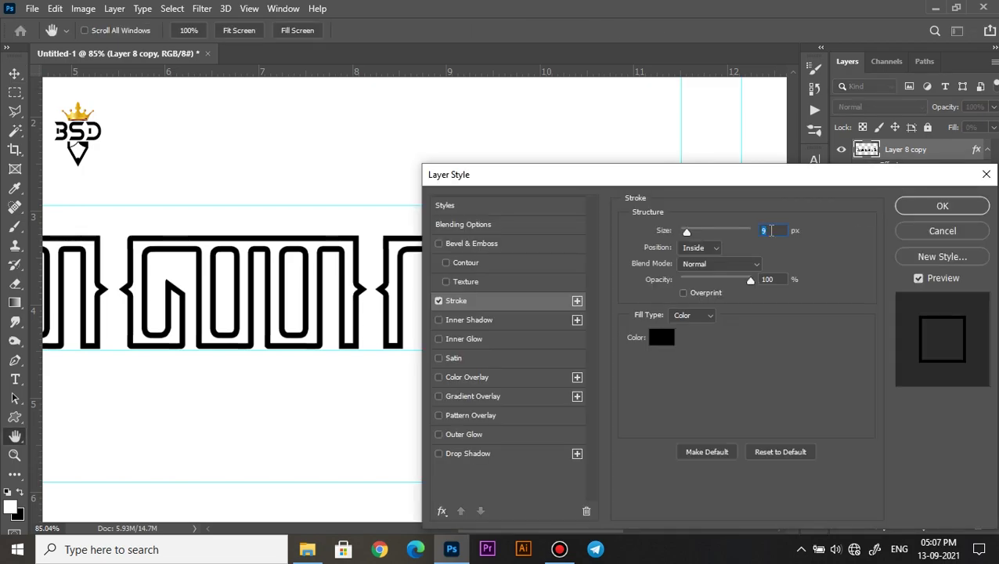
key("Down")
left_click(936, 208)
- Show Layer 8 beneath the outlined copy and add a Gradient Overlay to it
scroll(258, 207, "down", 10)
scroll(293, 267, "up", 5)
left_click(842, 197)
scroll(387, 362, "up", 2)
left_click_drag(387, 362, 499, 361)
left_click(897, 198)
left_click(878, 525)
left_click(861, 475)
- Change the overlay gradient's light blue stop to bright red
left_click(722, 273)
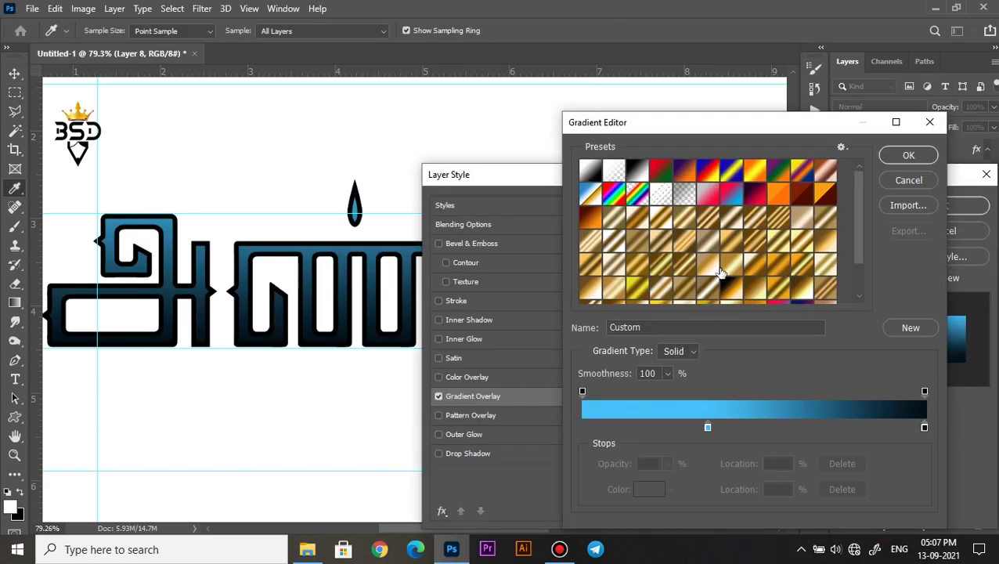
double_click(707, 429)
left_click_drag(816, 352, 830, 238)
left_click(926, 250)
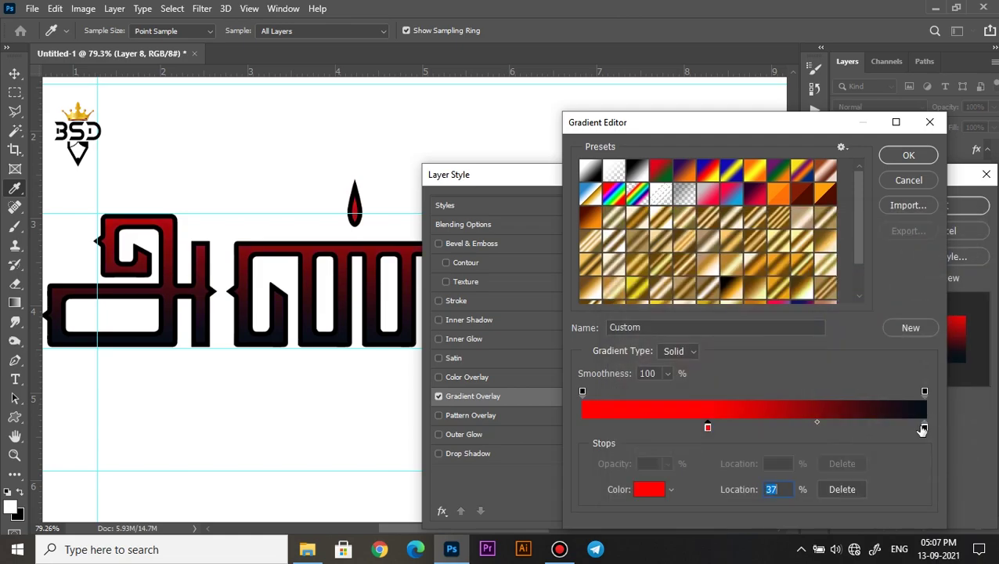
- Change the gradient's near-black end stop to dark red and enlarge the overlay's scale to about 138%
left_click(650, 489)
left_click_drag(817, 343, 817, 256)
left_click(797, 343)
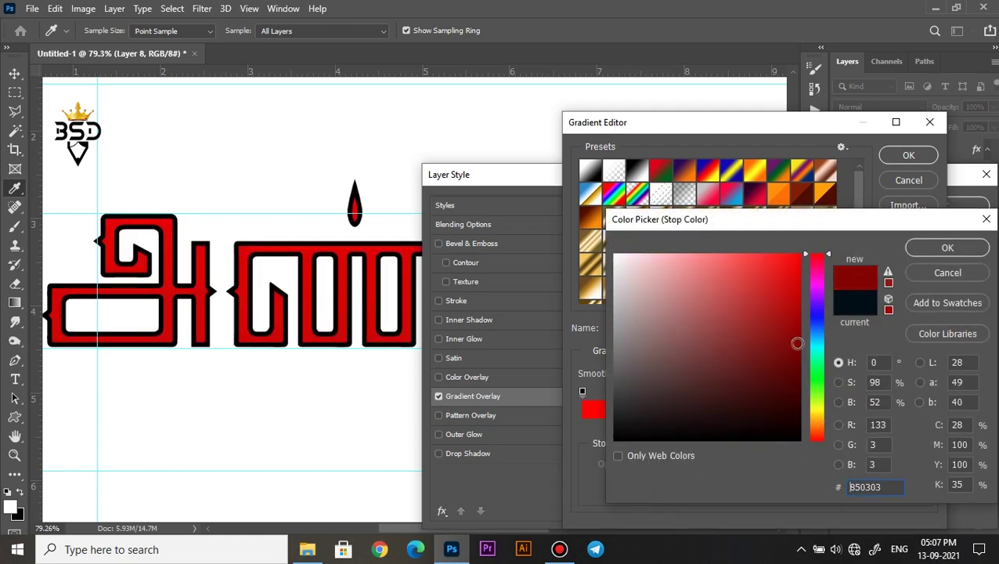
left_click(927, 252)
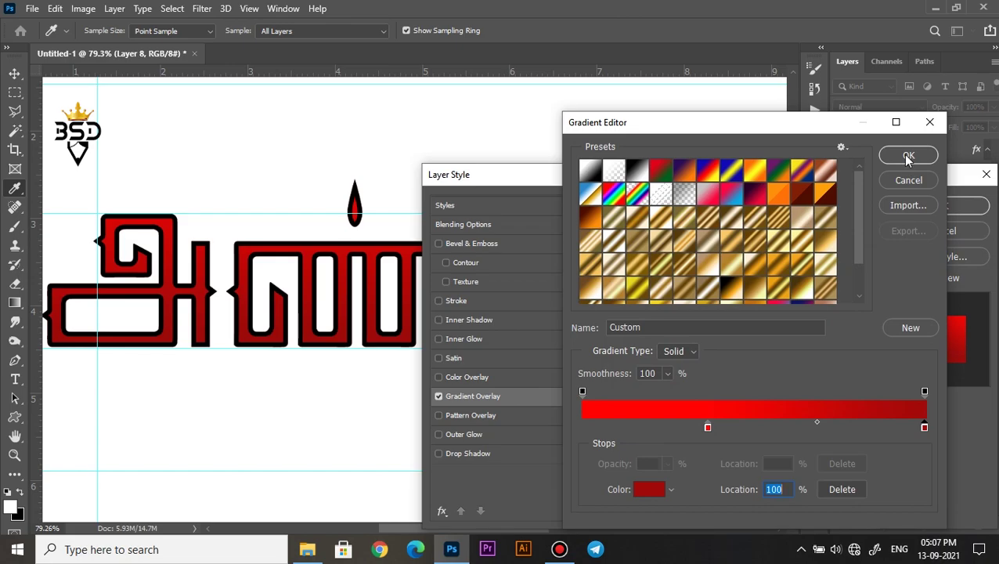
left_click(909, 155)
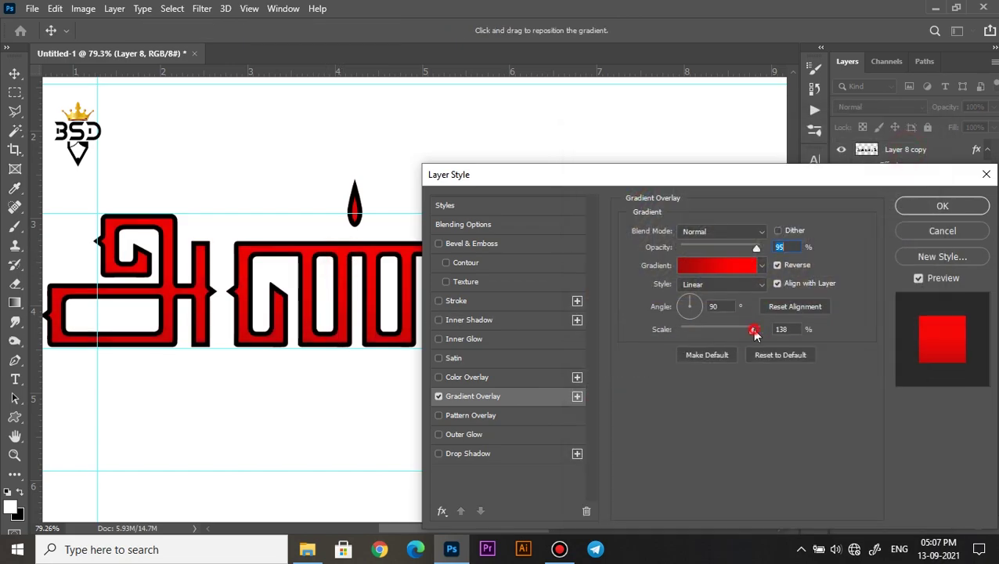
left_click(941, 205)
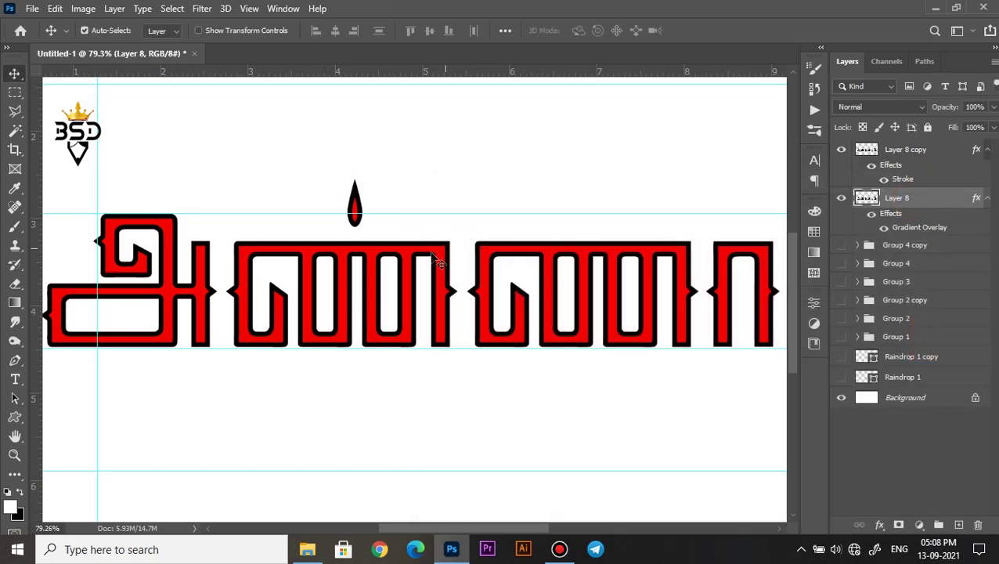
- Switch Layer 8 copy's stroke to a gradient fill using a light gold and brown preset
scroll(391, 297, "down", 3)
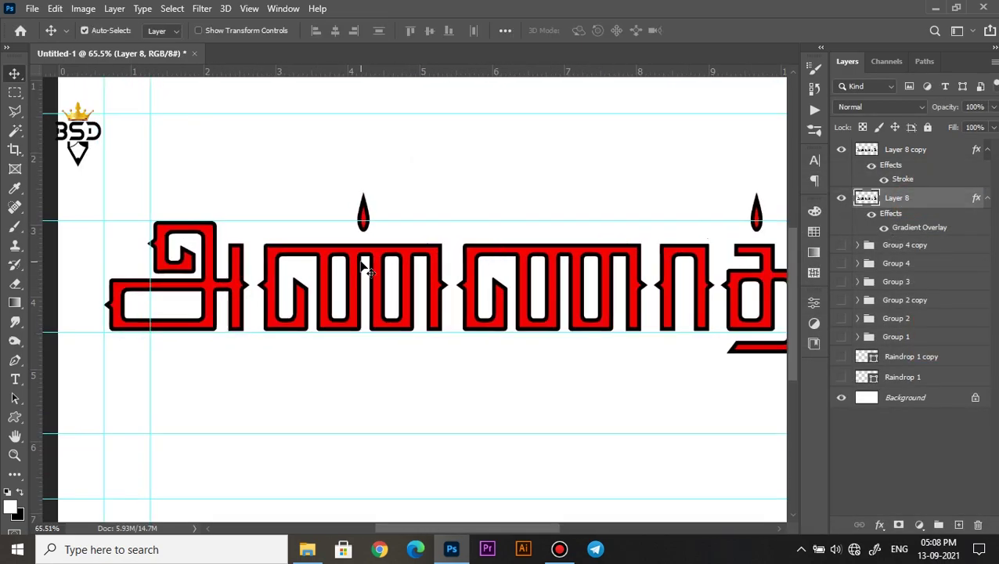
scroll(362, 266, "up", 2)
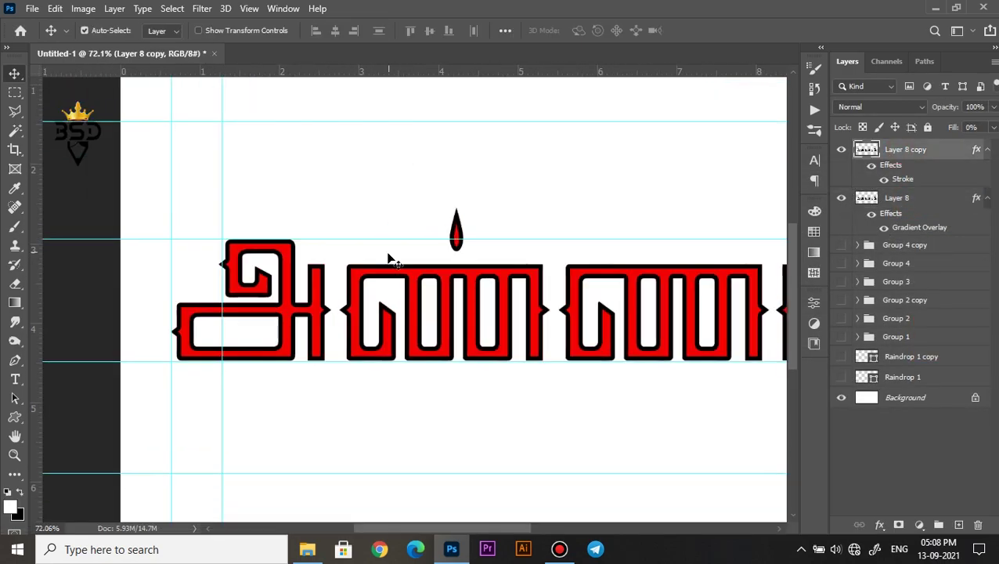
scroll(388, 258, "down", 3)
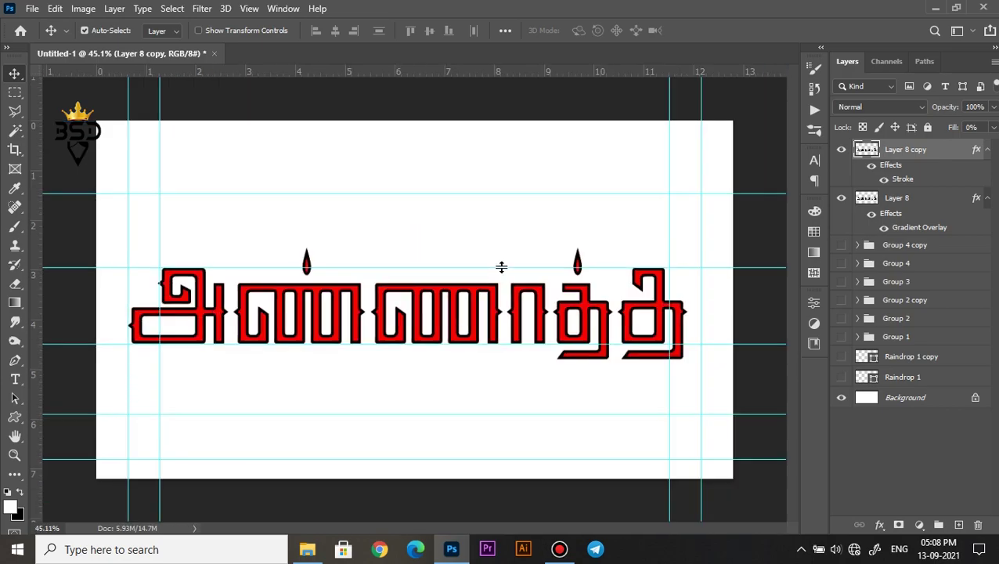
double_click(902, 180)
left_click(692, 340)
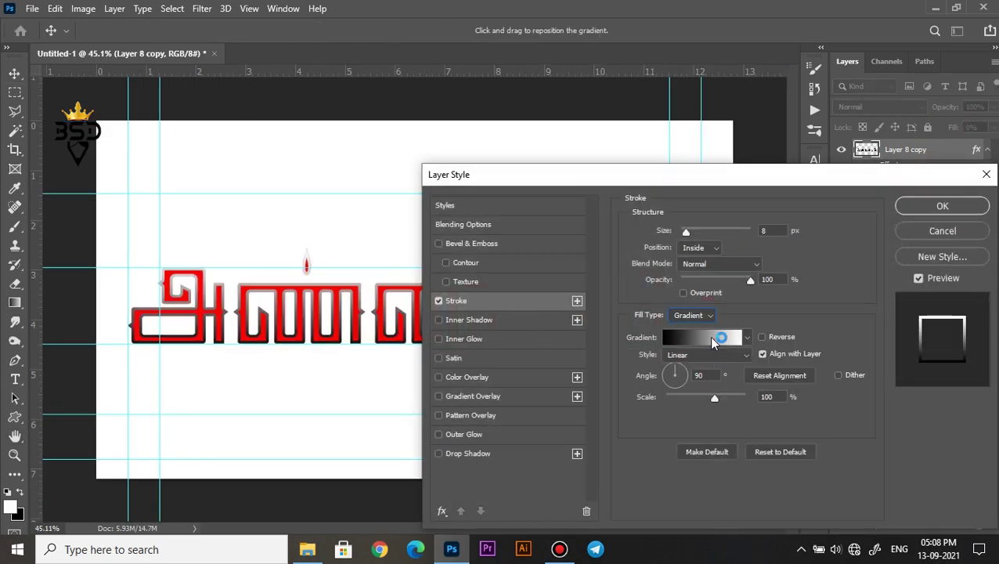
left_click(677, 337)
left_click(779, 266)
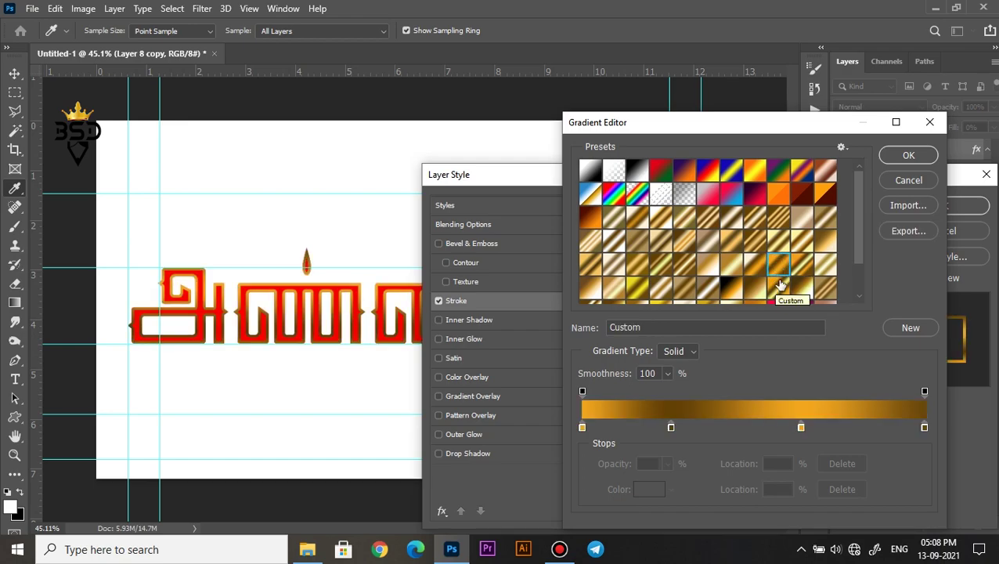
left_click_drag(859, 228, 865, 247)
left_click(728, 230)
left_click(909, 155)
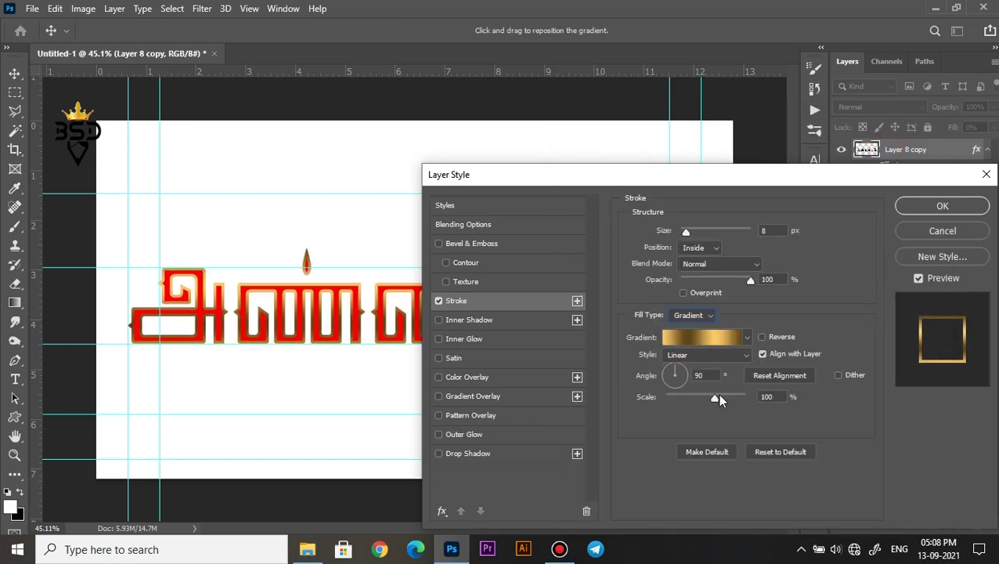
- Lighten the dark brown in the stroke's gold gradient to golden brown c38c1d and apply the style
left_click(710, 337)
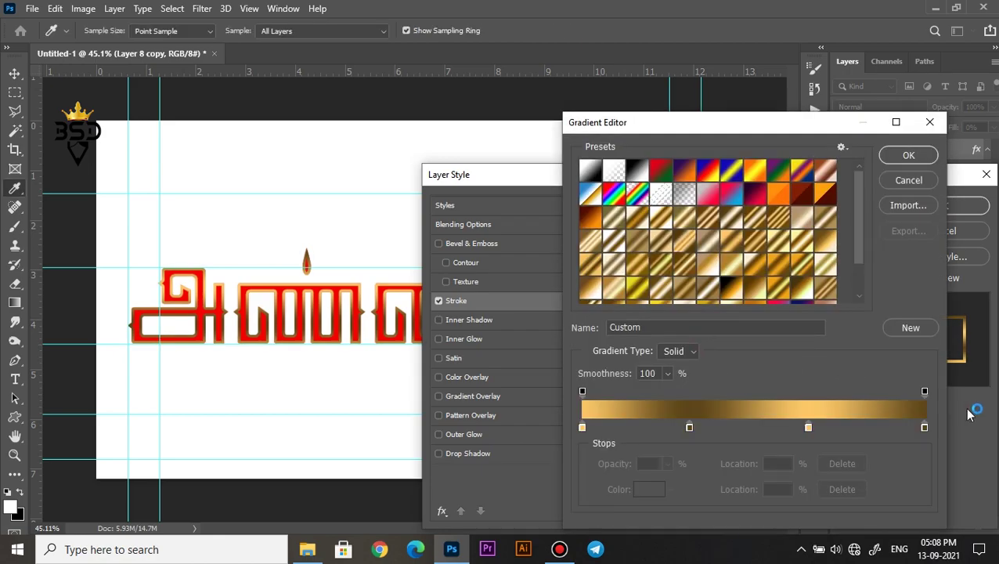
left_click(649, 488)
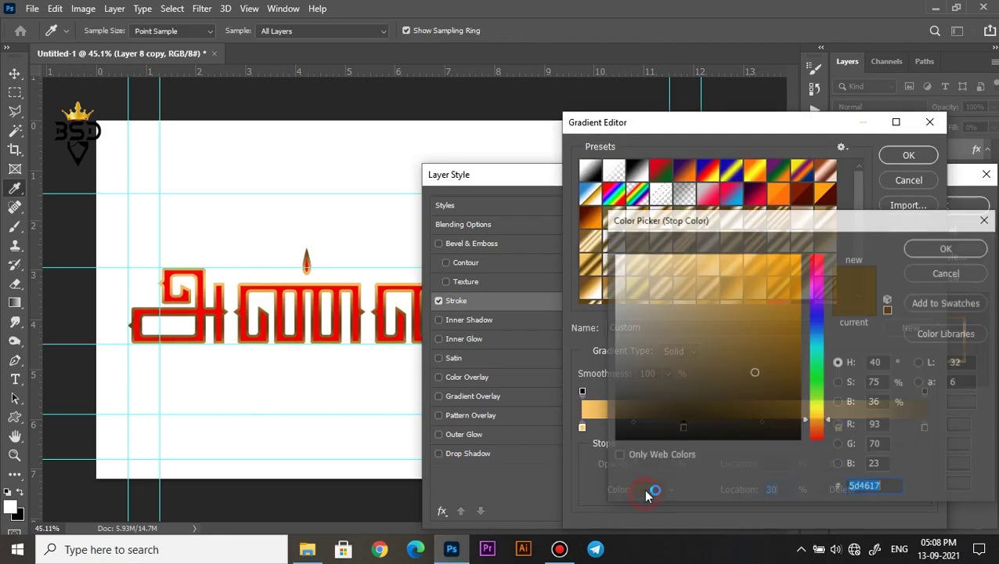
left_click(771, 298)
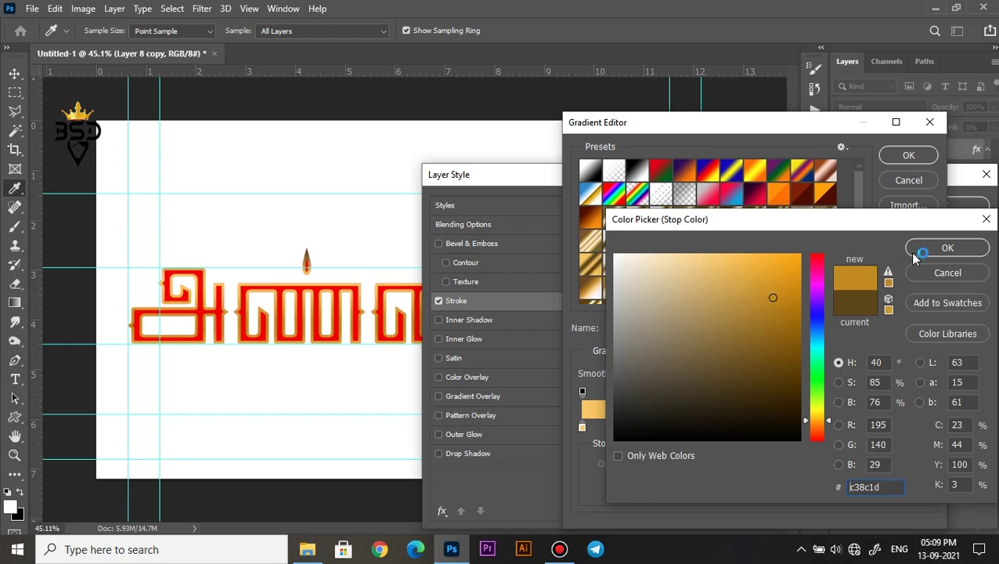
left_click(911, 251)
left_click(908, 155)
left_click(942, 205)
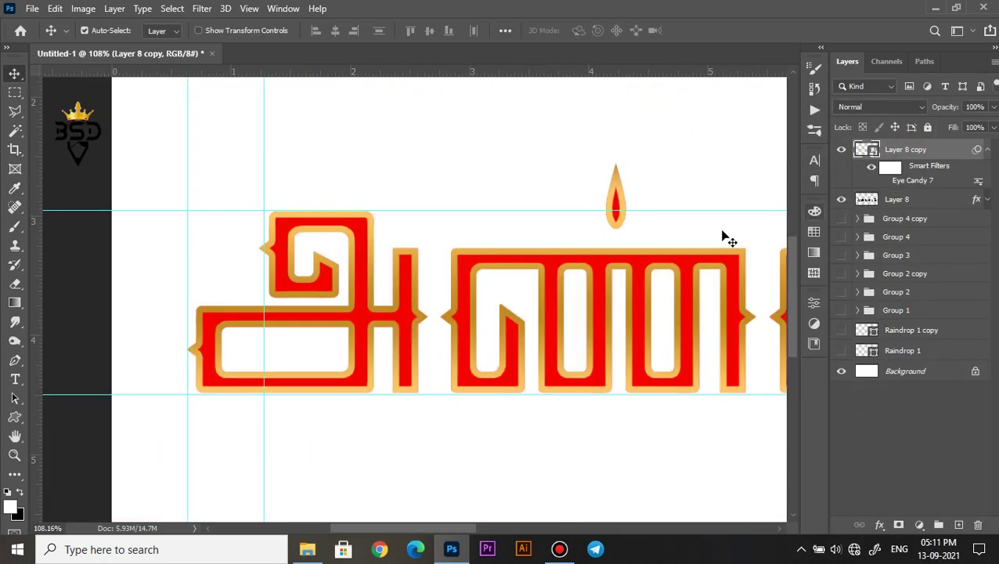
- Stamp the lettering without the Background into a new merged layer and hide Layer 8 and its copy
scroll(452, 299, "up", 2)
scroll(452, 274, "down", 3)
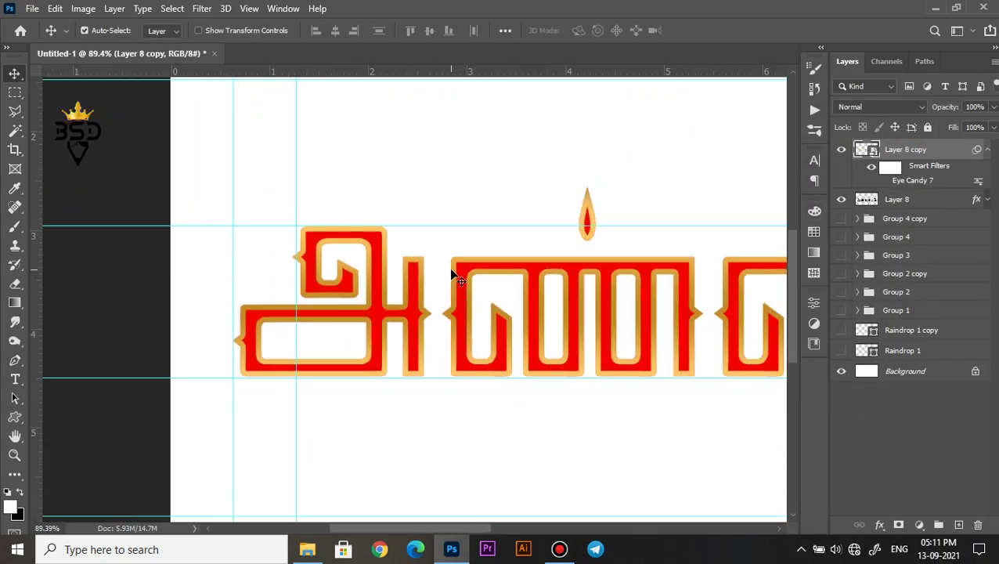
scroll(452, 274, "up", 1)
key("space")
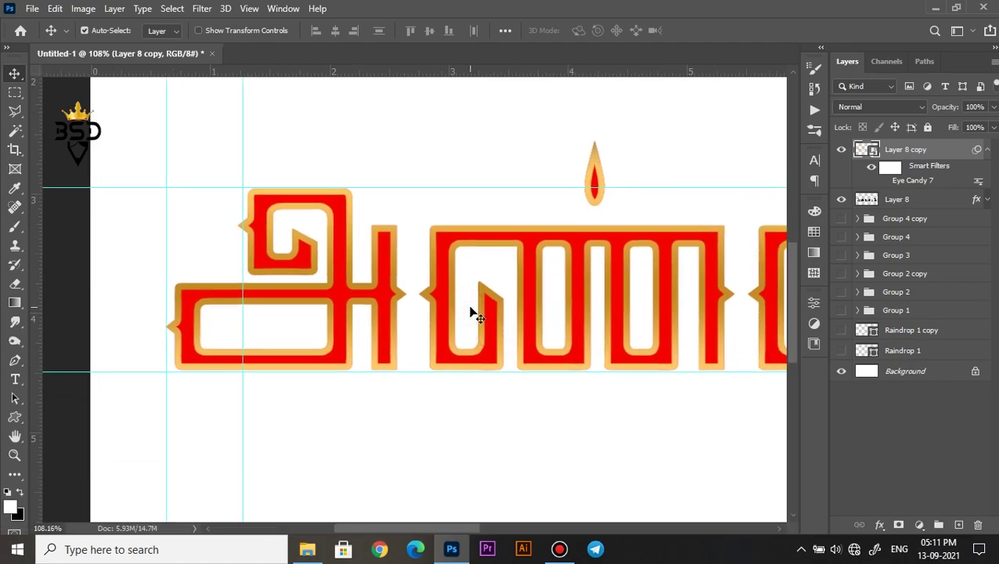
scroll(473, 313, "down", 2)
scroll(607, 248, "down", 2)
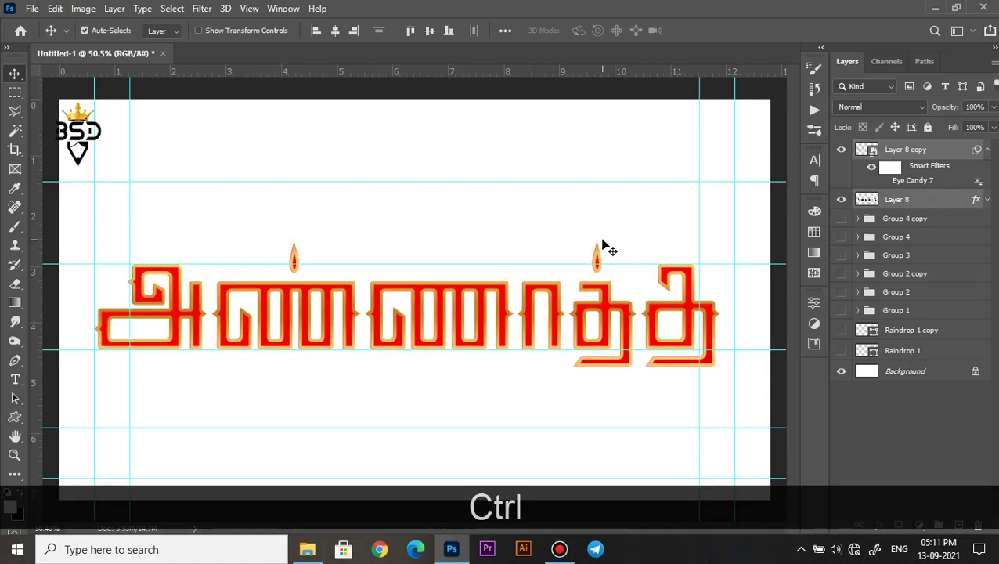
left_click(841, 370)
key("ctrl+alt+shift+e")
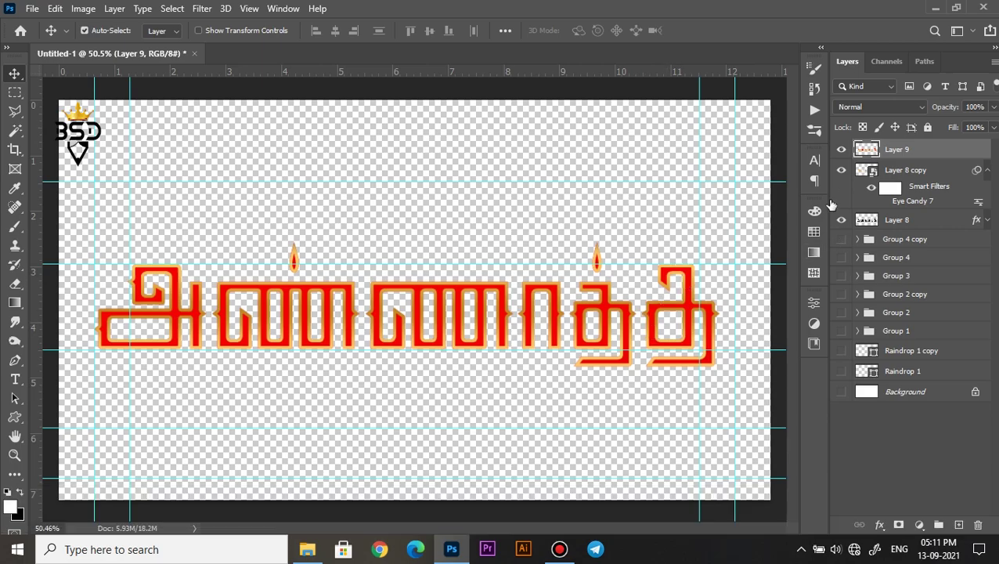
- Apply the Eye Candy 7 Extrude effect to the merged lettering on Layer 9 with a taper of 7
left_click(202, 8)
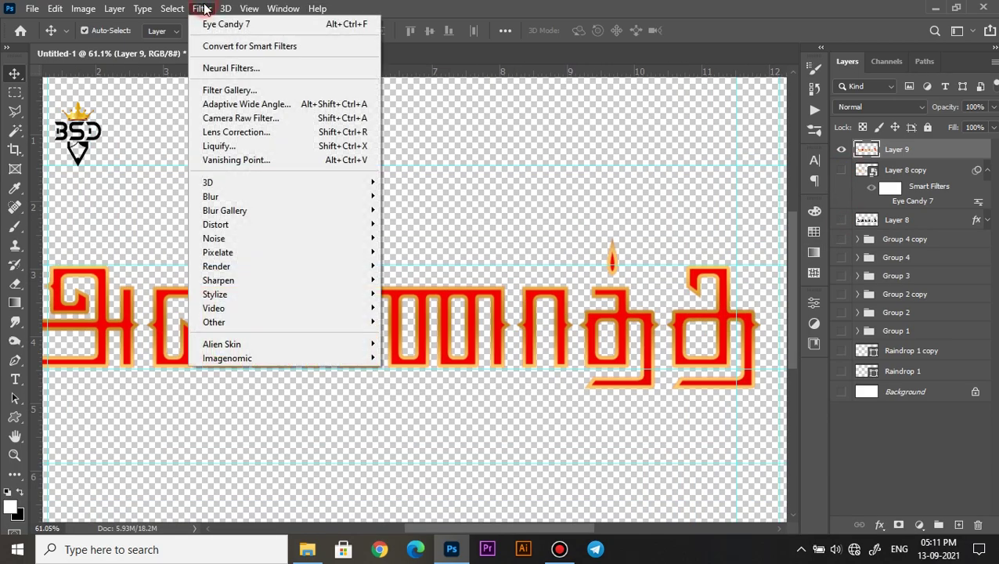
mouse_move(337, 340)
left_click(422, 340)
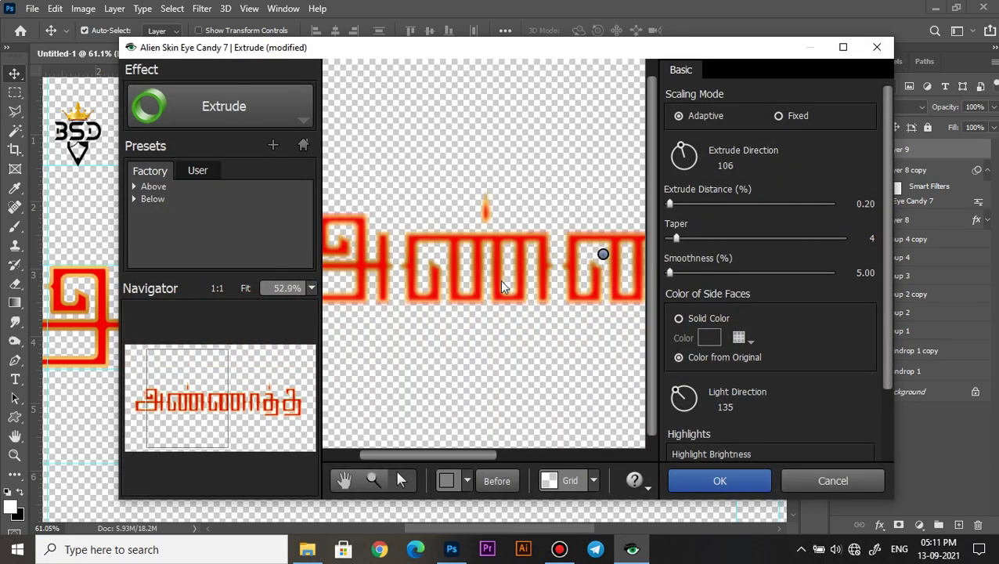
scroll(505, 294, "up", 1)
scroll(533, 329, "down", 1)
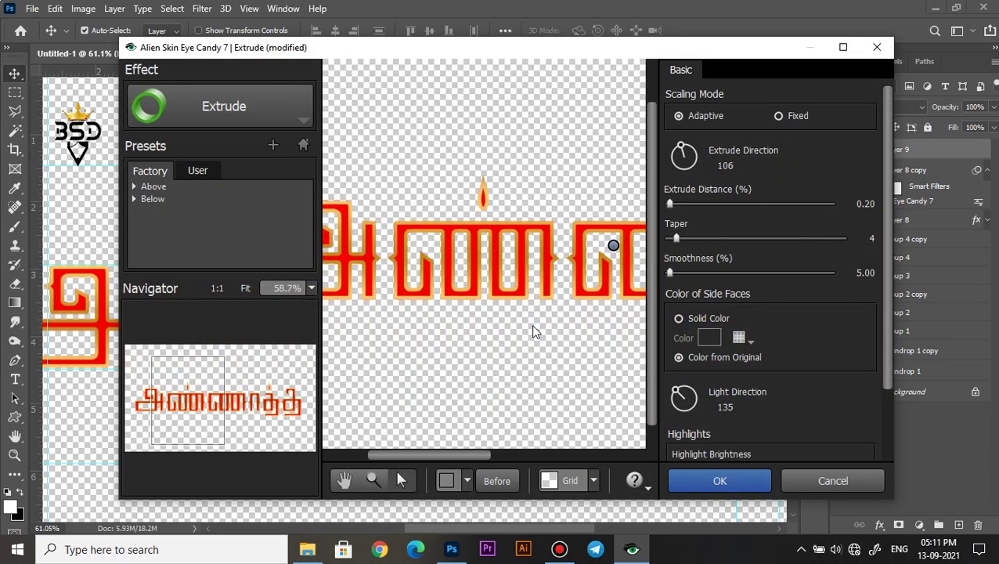
scroll(533, 329, "down", 1)
left_click_drag(693, 243, 683, 239)
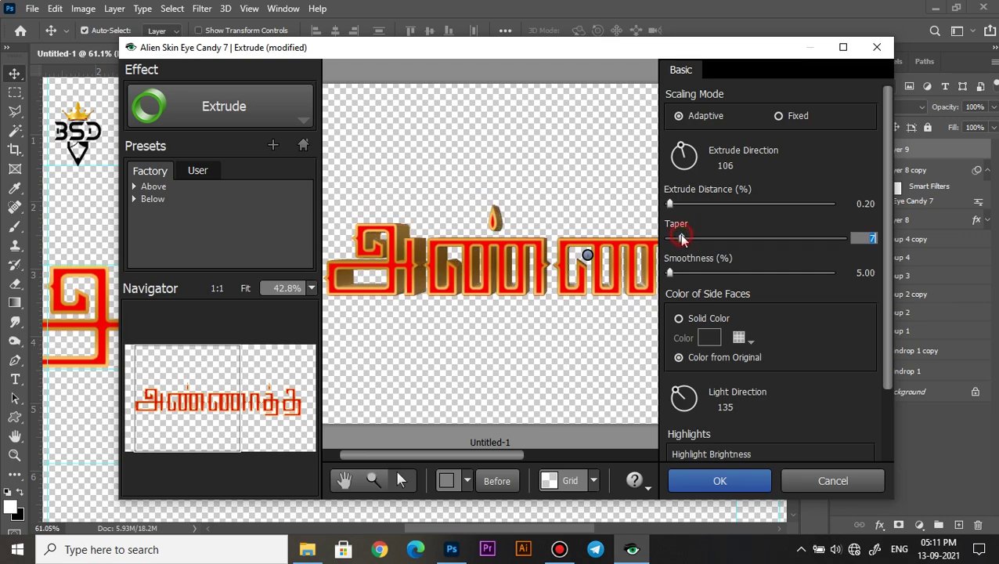
scroll(513, 312, "down", 2)
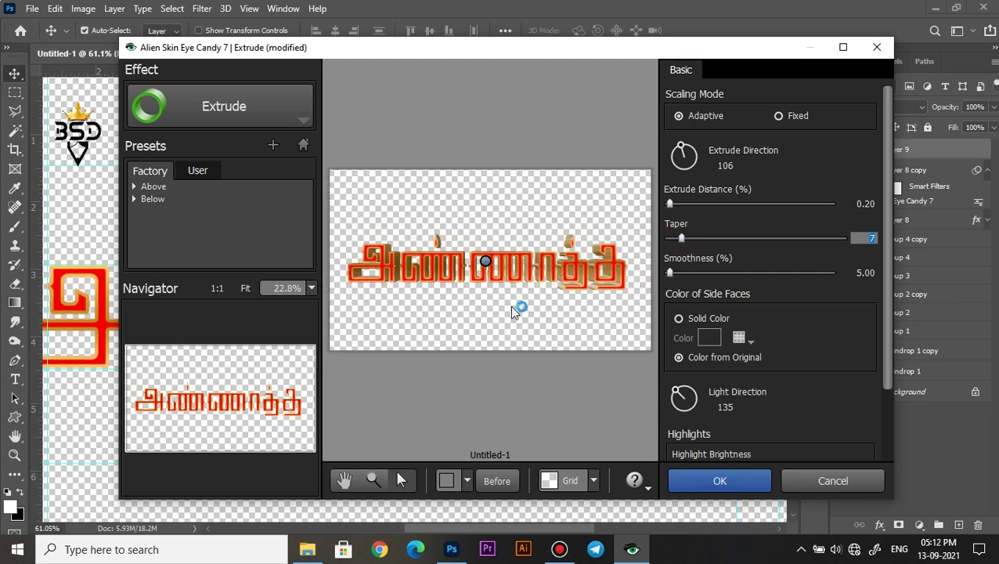
left_click(742, 479)
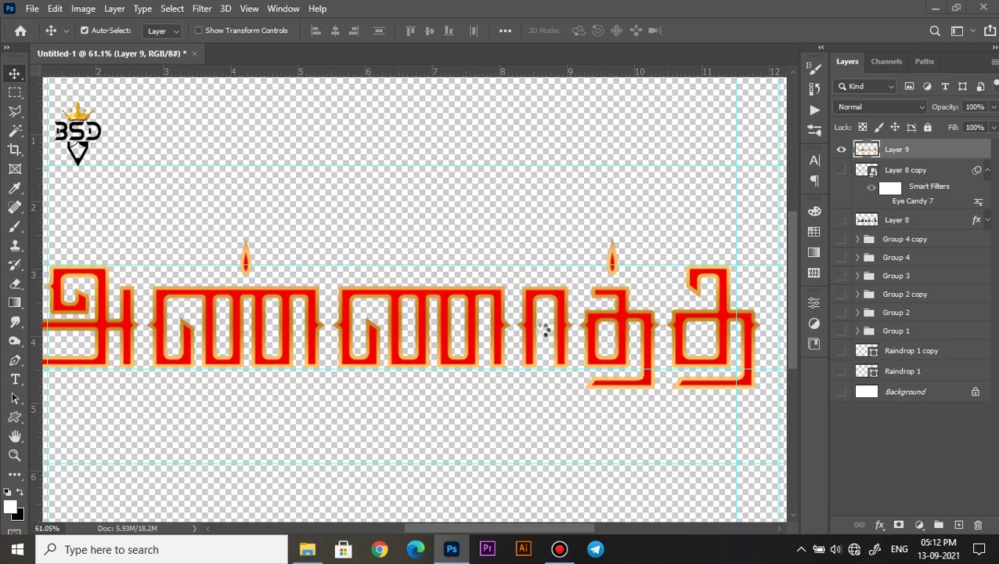
key("ctrl+j")
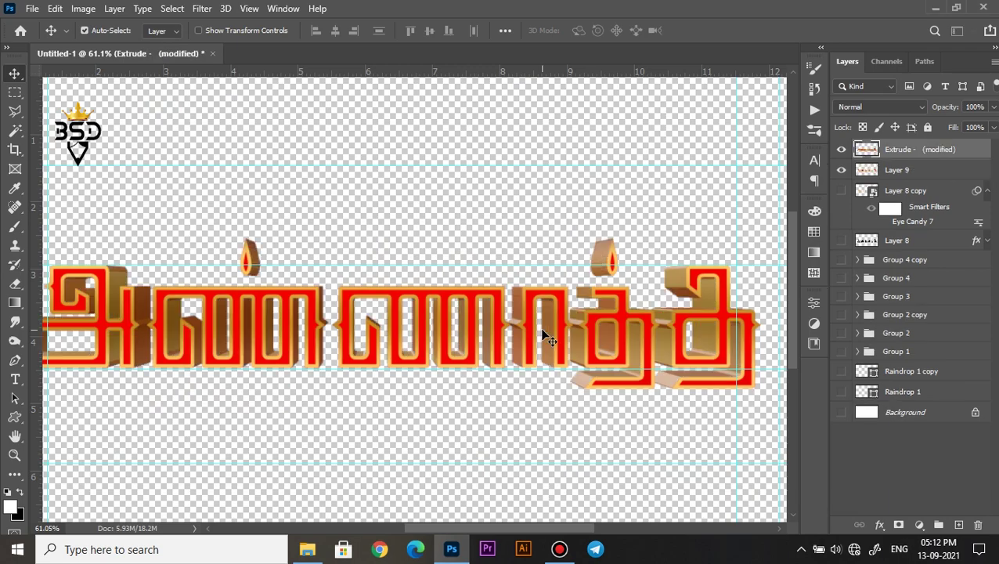
- Toggle the extrude layer's visibility to compare the lettering with and without the 3D depth
scroll(548, 335, "down", 2)
scroll(479, 346, "up", 2)
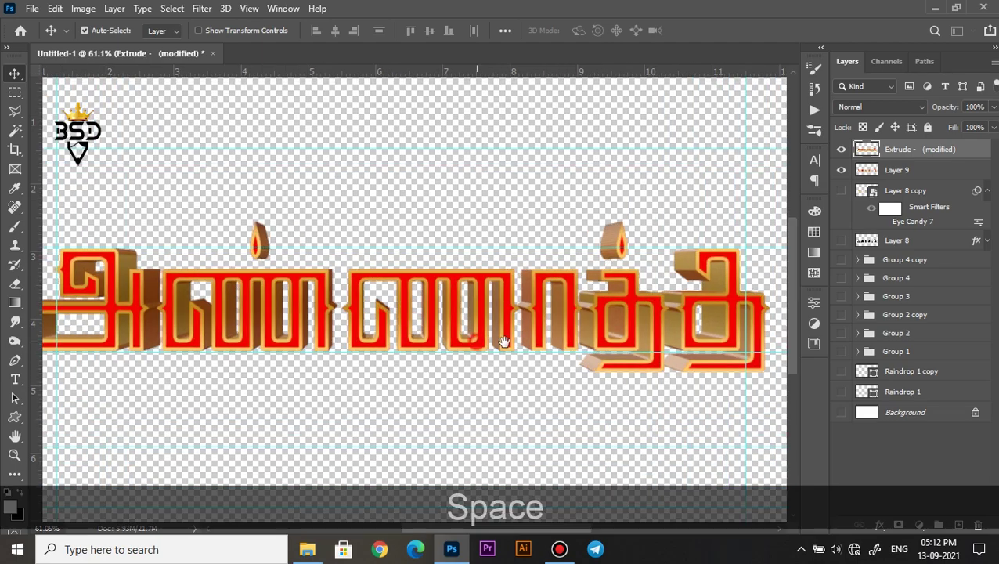
left_click(841, 149)
left_click(841, 149)
left_click(840, 149)
left_click(841, 148)
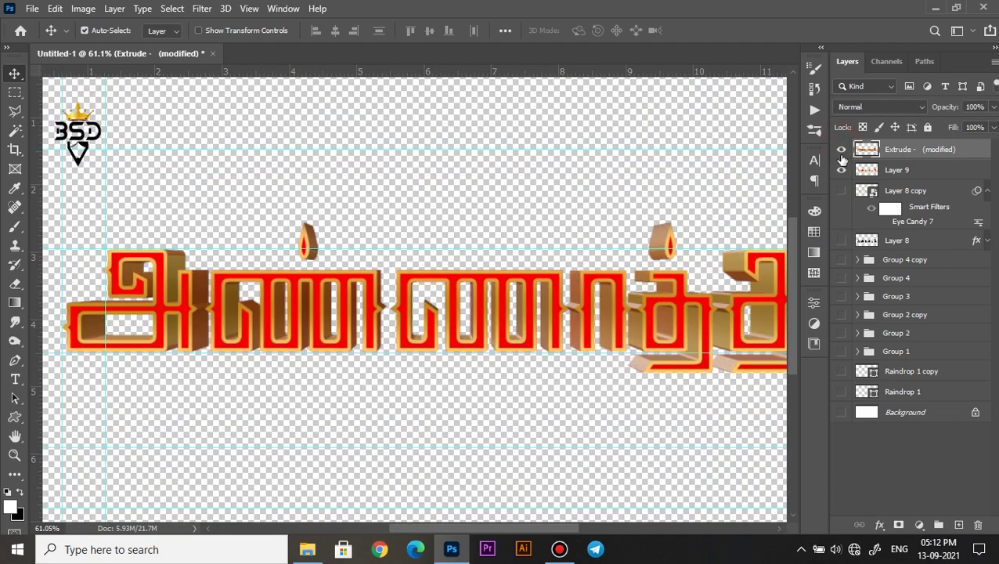
- Compare the lettering with and without its extrusion, and move the extrude layer below Layer 9
left_click(841, 152)
left_click(842, 171)
left_click(841, 171)
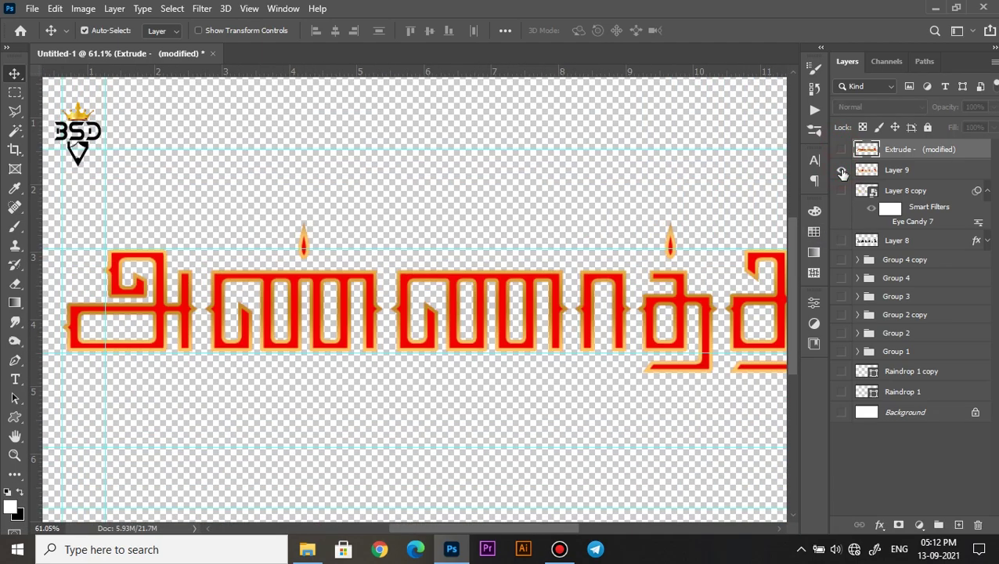
left_click(841, 149)
left_click(873, 153)
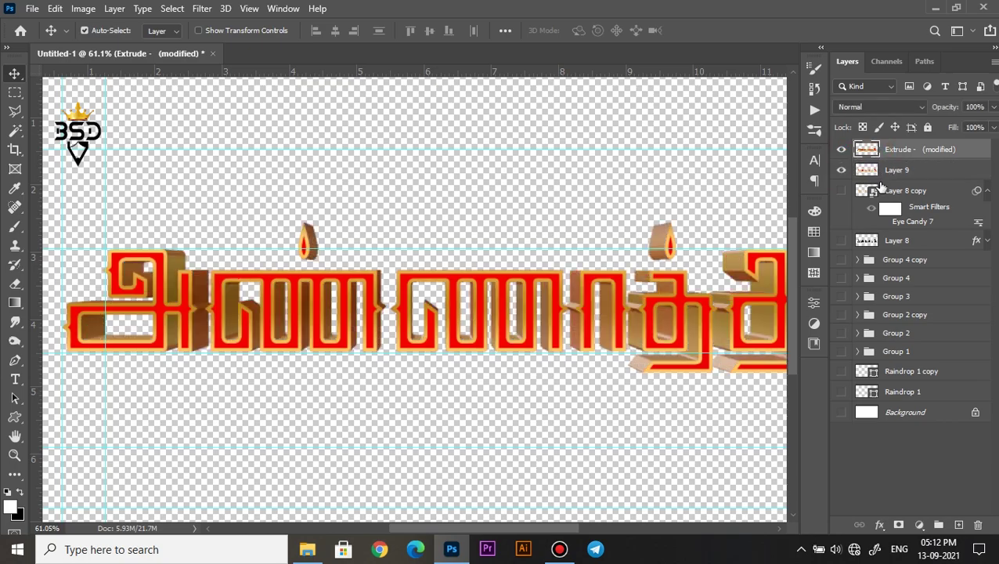
left_click_drag(895, 155, 897, 181)
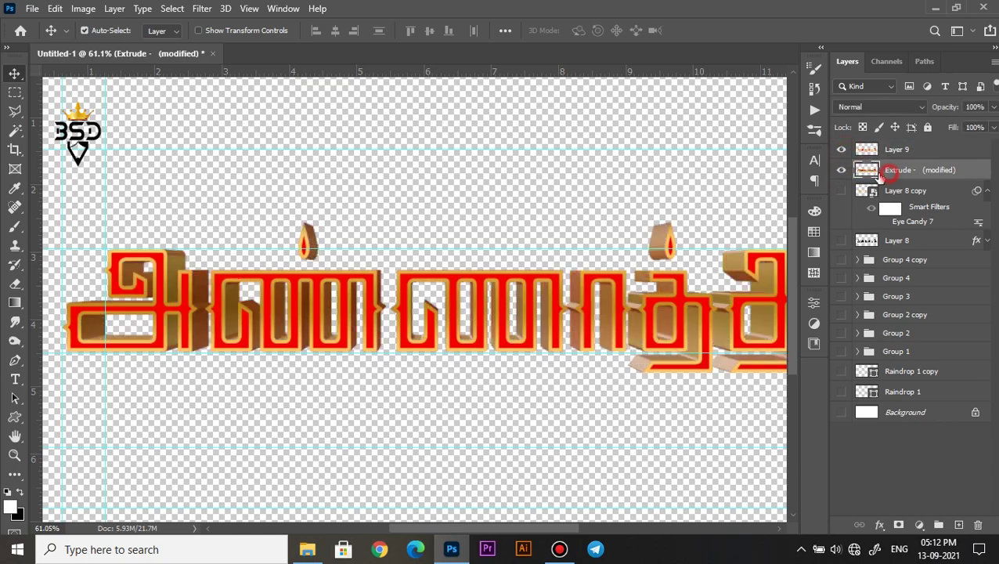
- Load the extrude layer's outline as a selection and create a new layer above it for brush painting
left_click(866, 171, "ctrl")
scroll(563, 239, "up", 1)
key("b")
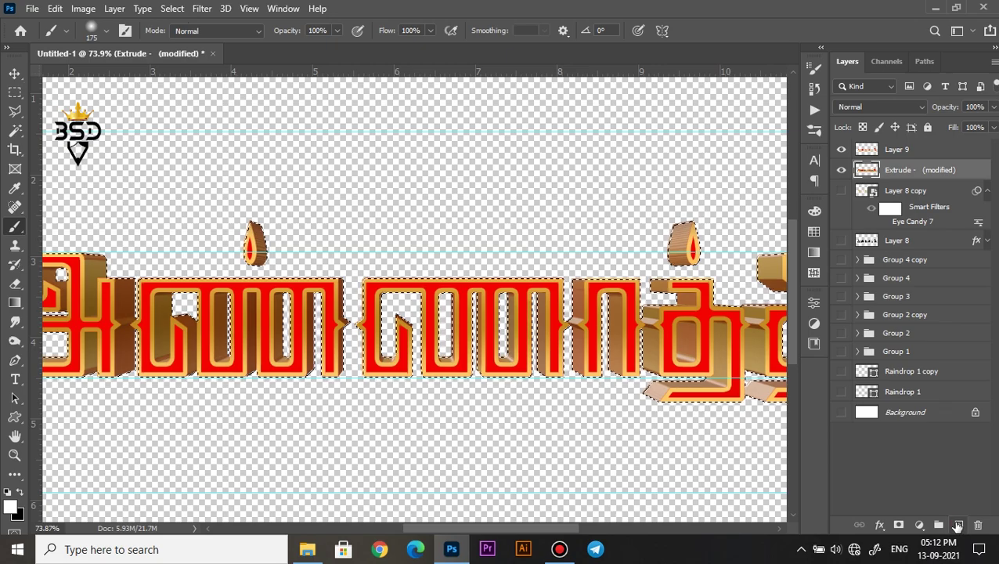
left_click(957, 524)
scroll(698, 404, "up", 2)
left_click_drag(699, 404, 526, 404)
- Set the foreground colour to dark brown 553902, based on a tone sampled from the extruded sides
key("x")
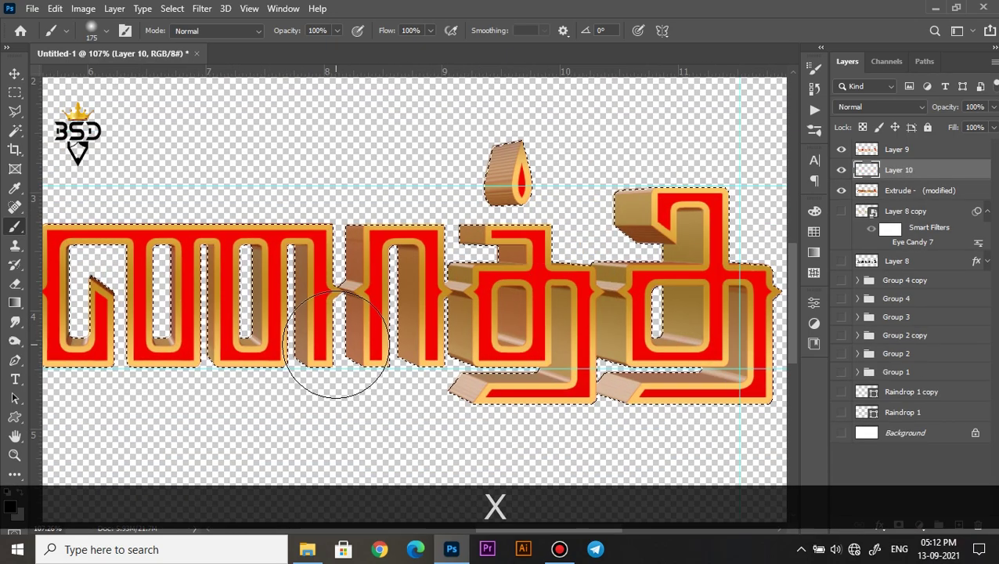
left_click(10, 506)
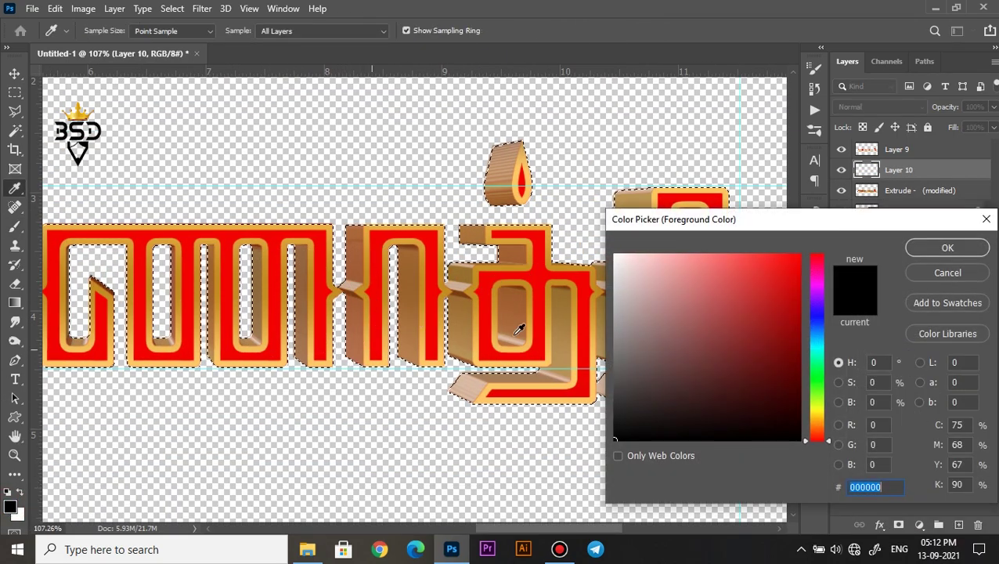
left_click(513, 338)
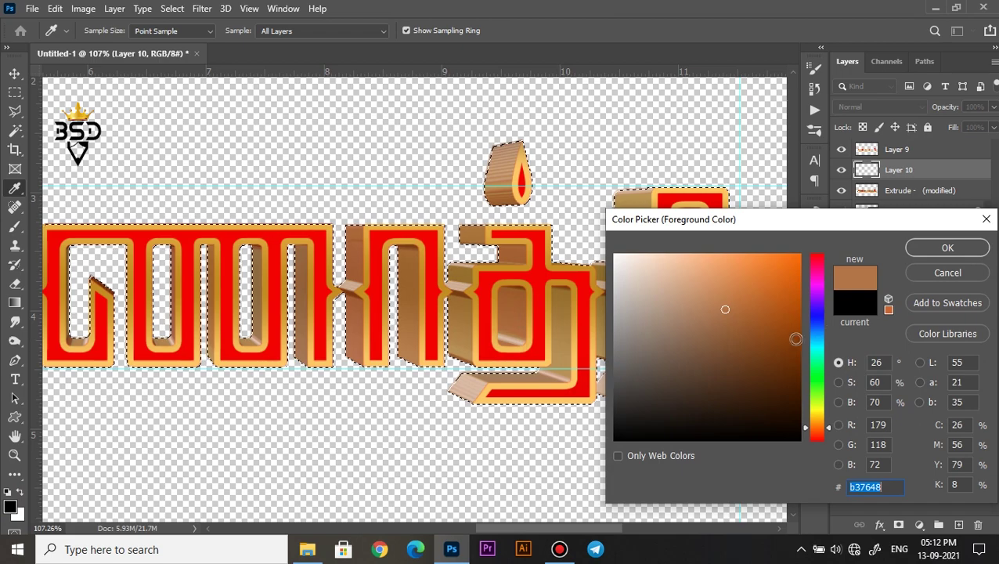
left_click(495, 291)
left_click_drag(781, 342, 797, 374)
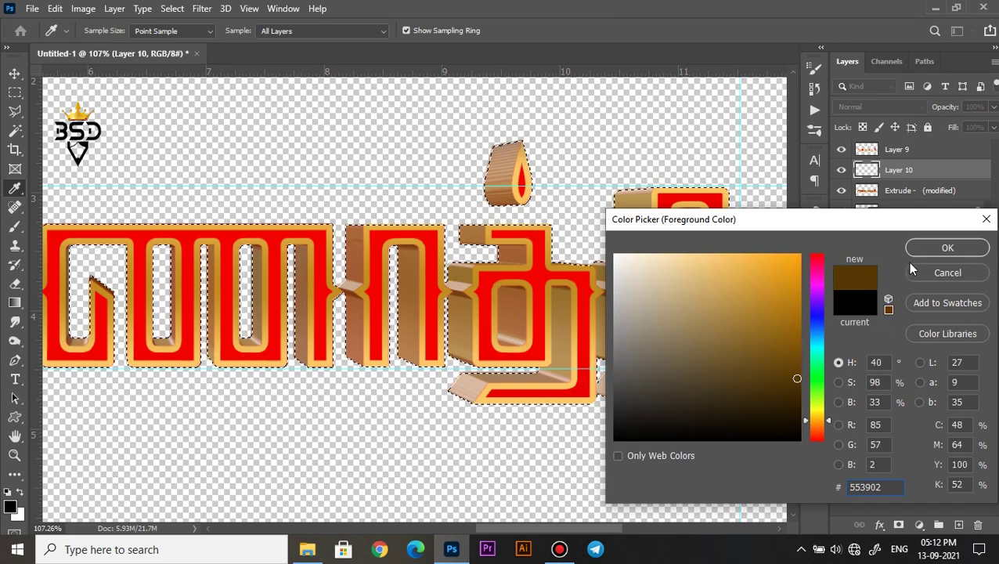
left_click(925, 248)
- Shade the extruded sides of the last letters with a soft brush of about 90 px, lowering the brush opacity to 51%
key("bracketleft")
key("bracketleft")
key("bracketleft")
key("bracketleft")
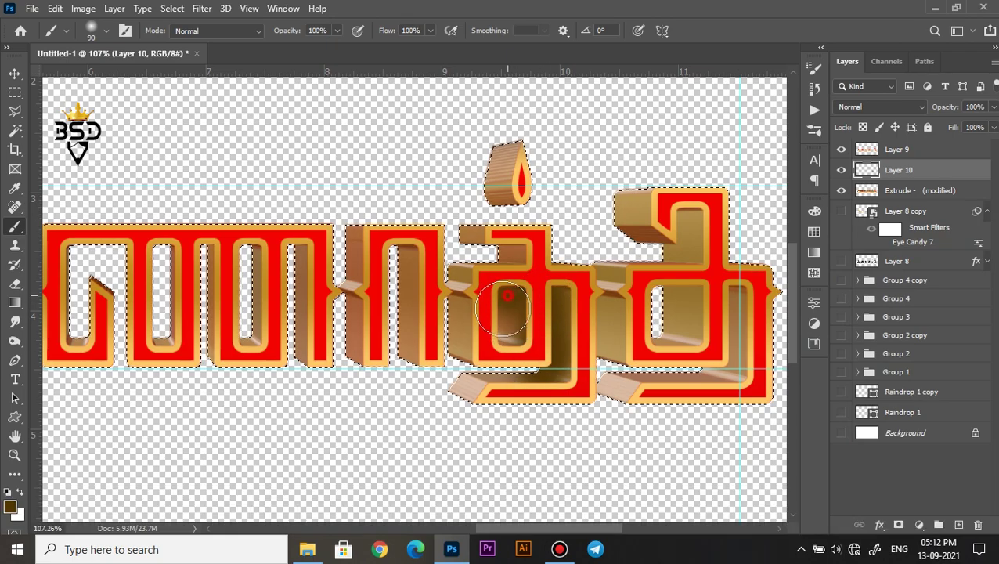
scroll(451, 302, "up", 1)
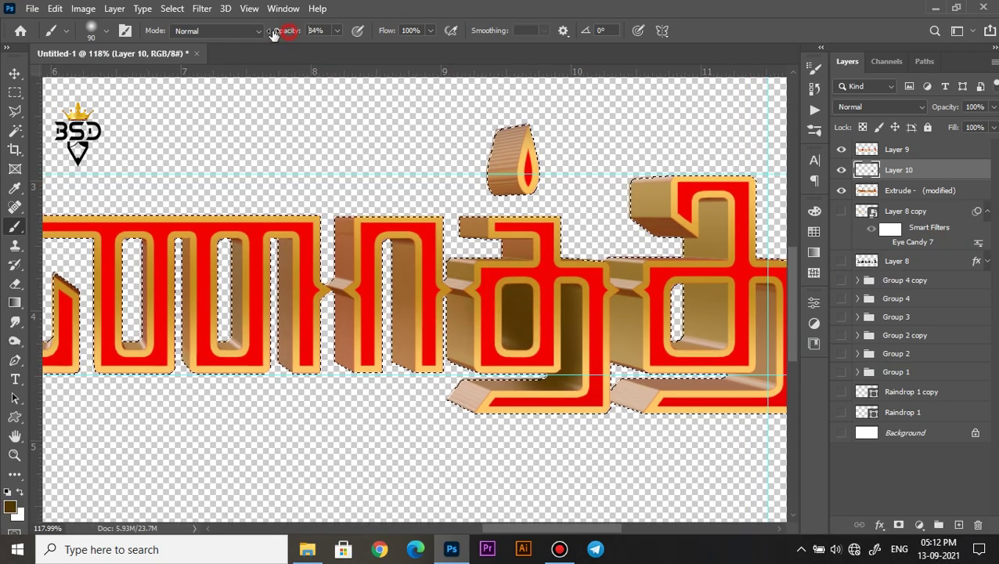
scroll(441, 339, "down", 1)
key("bracketright")
key("bracketright")
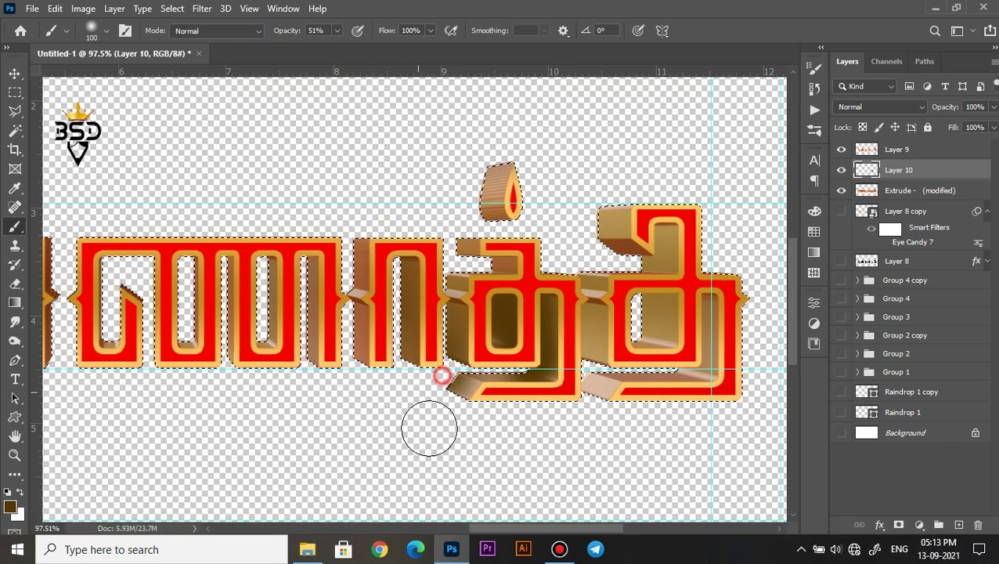
key("bracketleft")
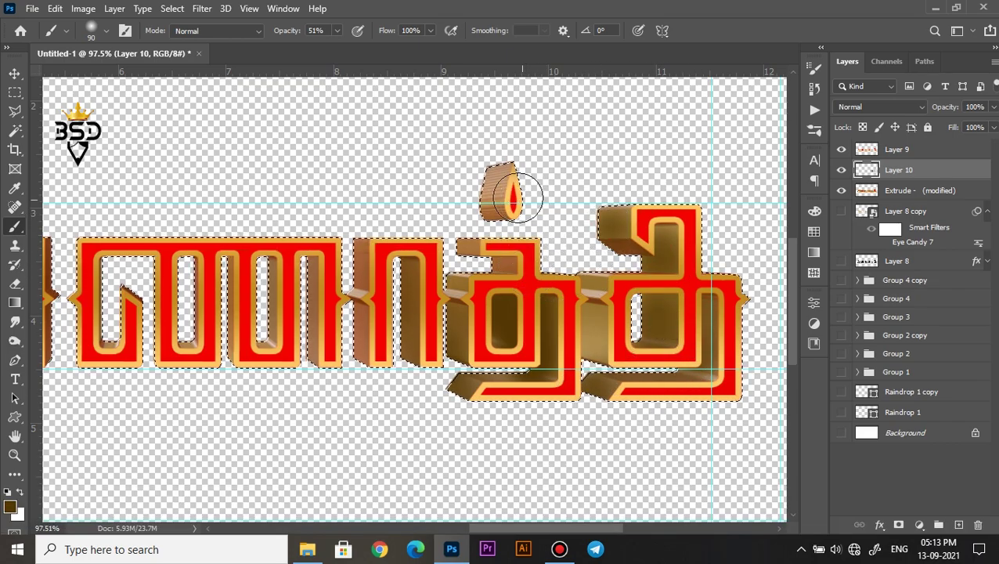
- Paint the same brown shading over the extruded sides of the middle and first letters on Layer 10
key("space")
left_click_drag(421, 274, 584, 313)
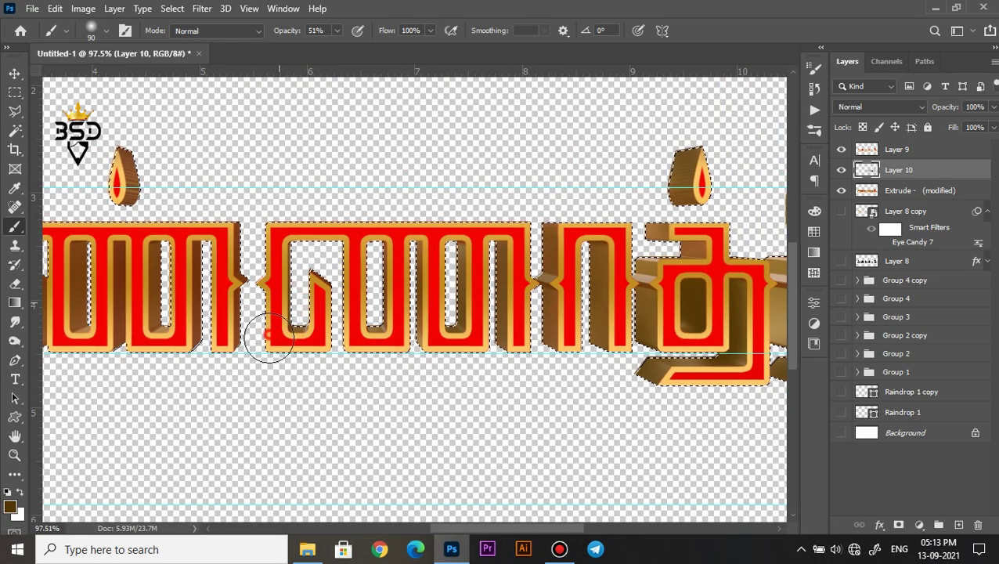
key("space")
left_click_drag(141, 156, 455, 213)
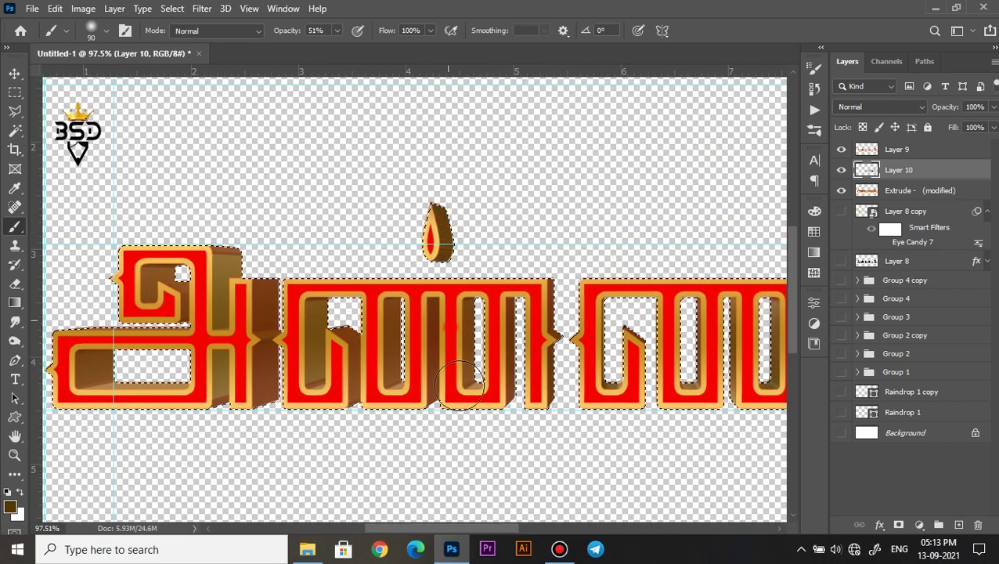
mouse_move(321, 313)
left_mouse_down()
mouse_move(342, 417)
mouse_move(342, 401)
left_mouse_up()
mouse_move(268, 329)
left_mouse_down()
mouse_move(270, 419)
mouse_move(284, 395)
left_mouse_up()
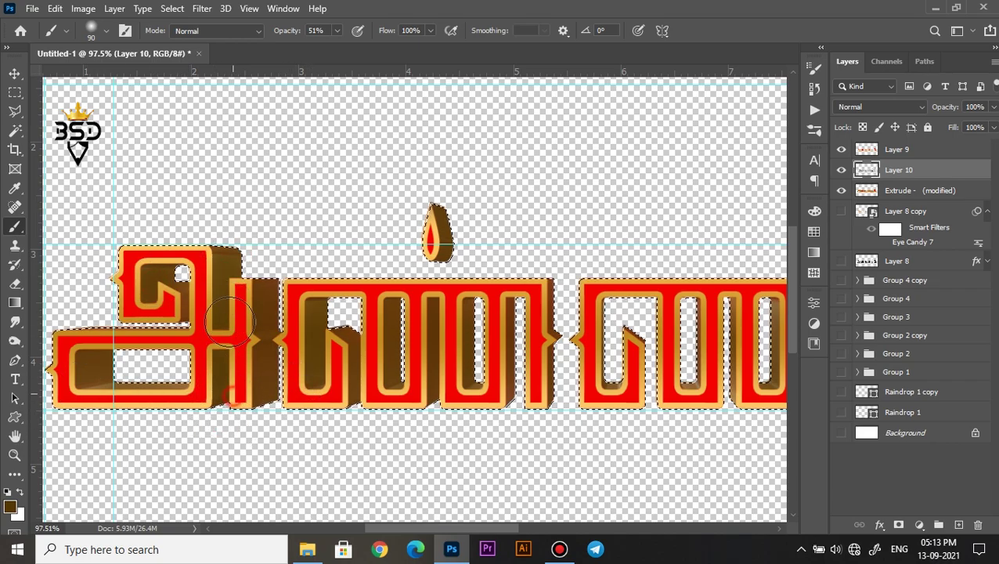
- Clear the selection around the lettering and reduce Layer 10's opacity to about 82%
scroll(345, 392, "down", 2)
key("ctrl+d")
scroll(343, 329, "down", 1)
scroll(343, 331, "up", 1)
key("v")
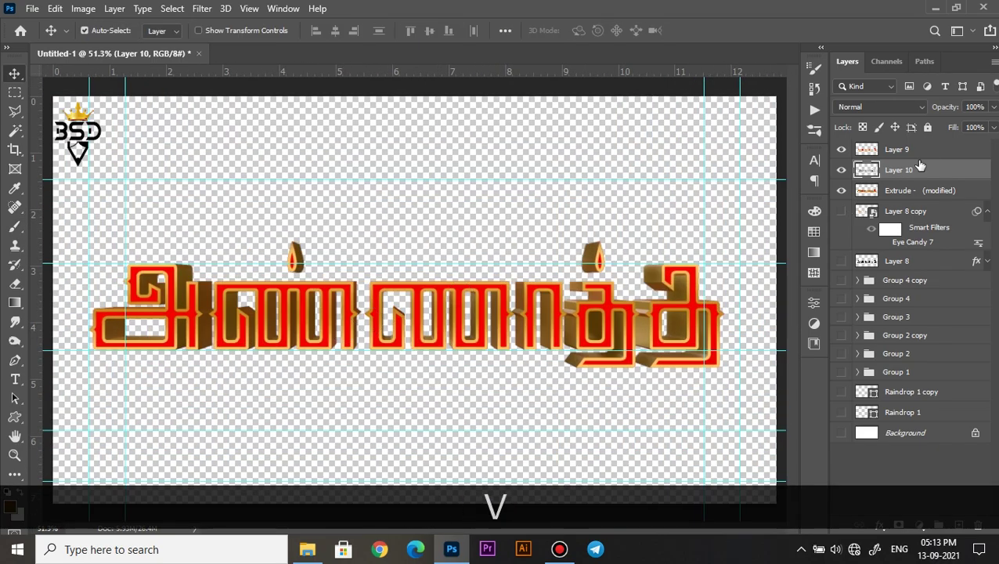
left_click_drag(947, 109, 945, 107)
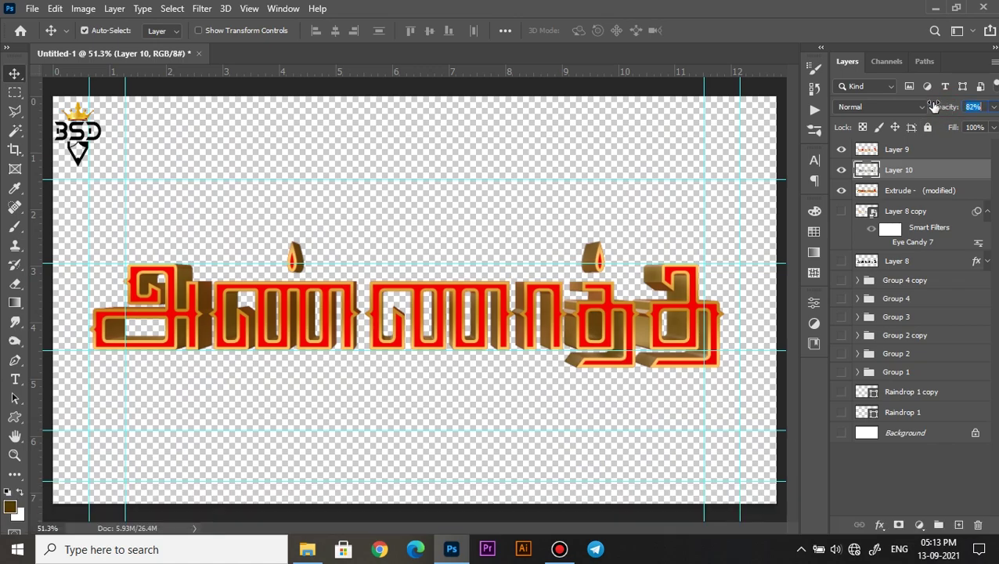
- Add a Curves adjustment above the extrude layer and shift its black point slightly inward to darken the depth
left_click(899, 196)
left_click(919, 527)
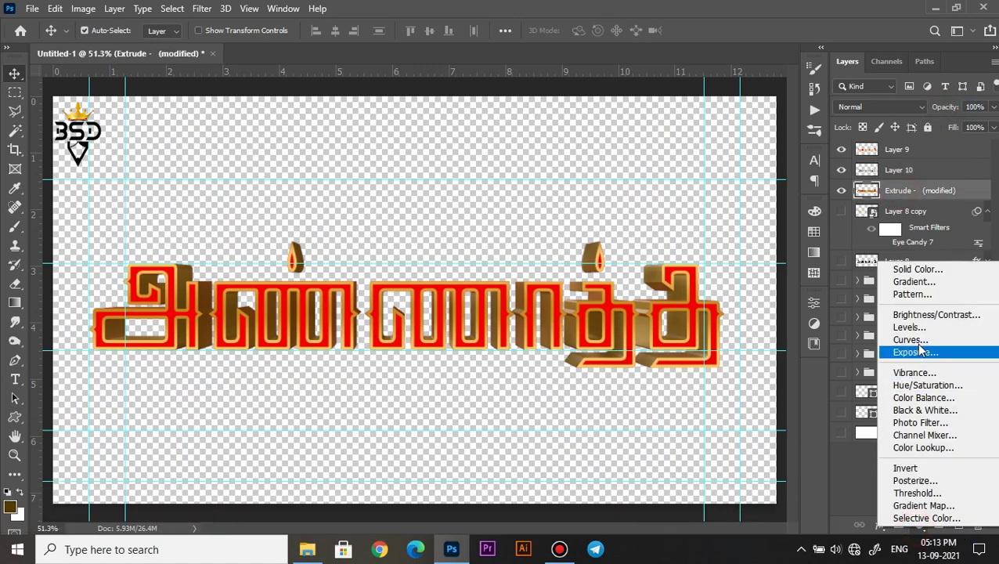
left_click(920, 342)
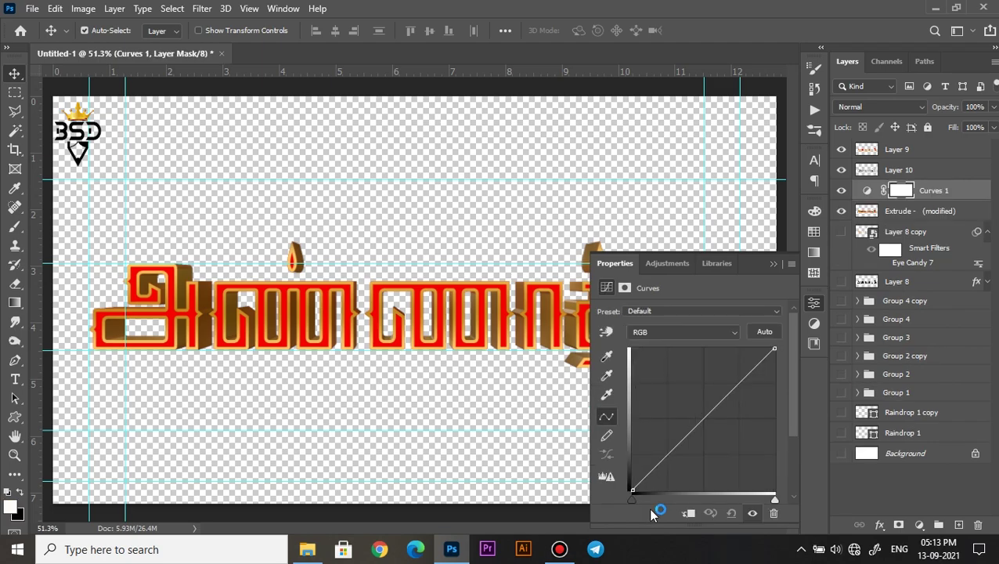
left_click_drag(635, 498, 644, 500)
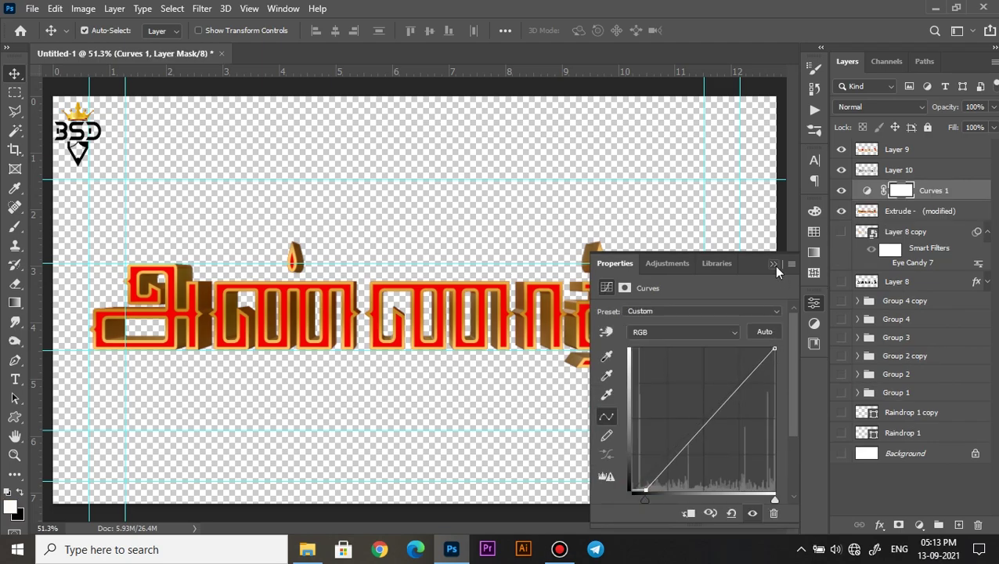
left_click(773, 264)
- Open the poster image v.jpg from the Graphics Tab (D:) drive and fit it in view
scroll(560, 270, "down", 2)
left_click(32, 7)
left_click(53, 37)
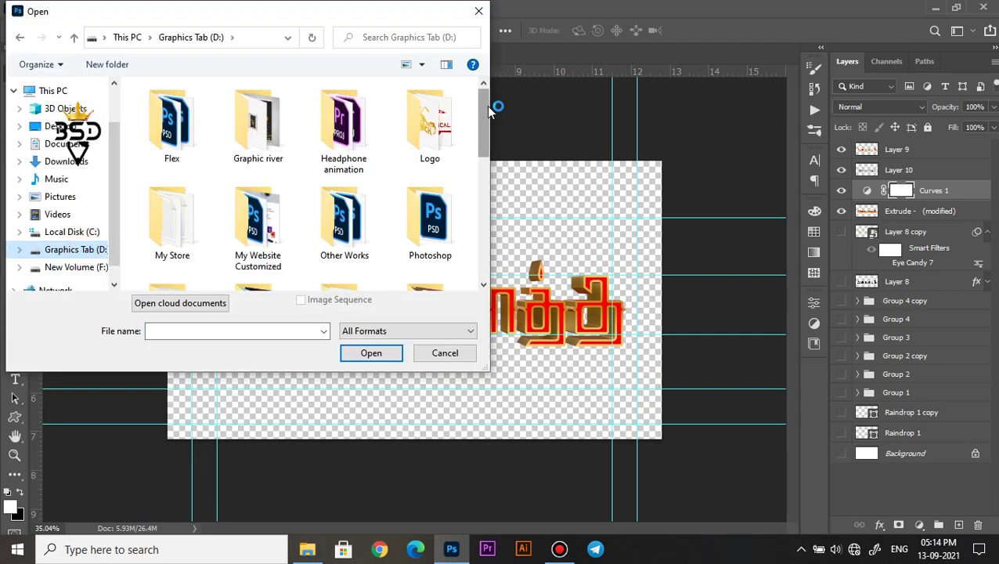
left_click_drag(486, 105, 481, 235)
left_click(258, 243)
left_click(362, 352)
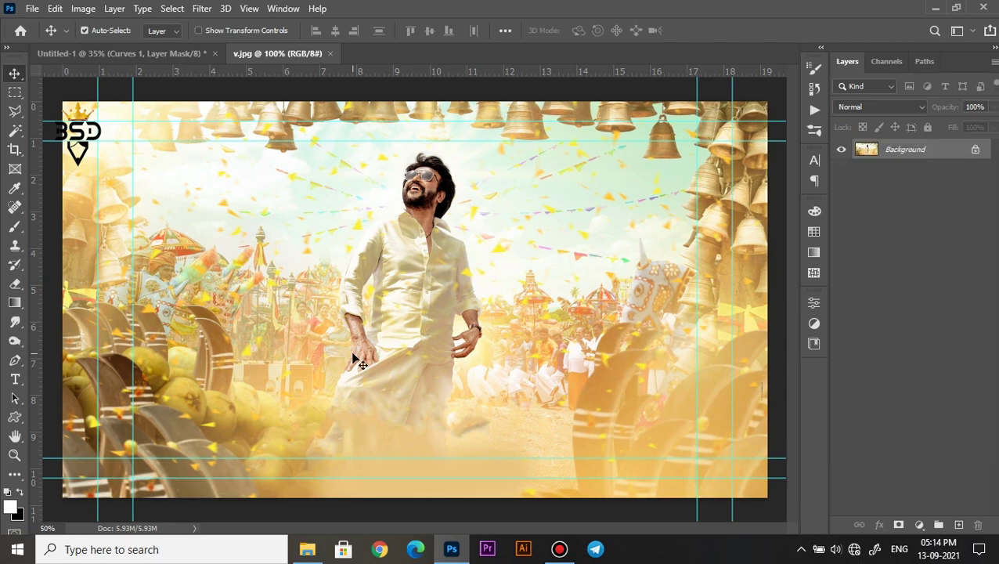
key("ctrl+0")
left_click(428, 323)
scroll(426, 320, "down", 1)
- Copy Layer 9, Layer 10, Curves 1 and the extrude layer from Untitled-1 onto the lower part of v.jpg
left_click(139, 51)
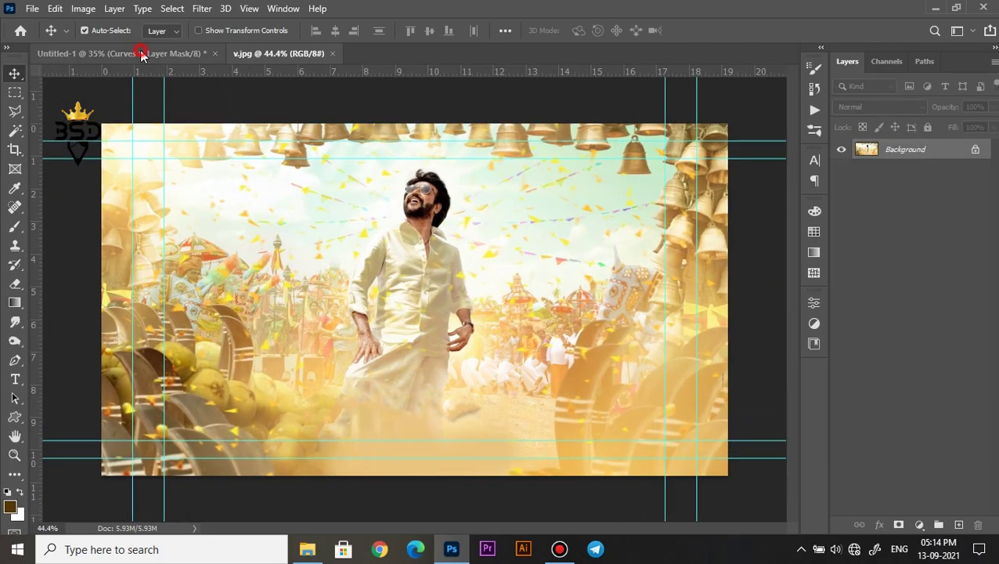
left_click(901, 220)
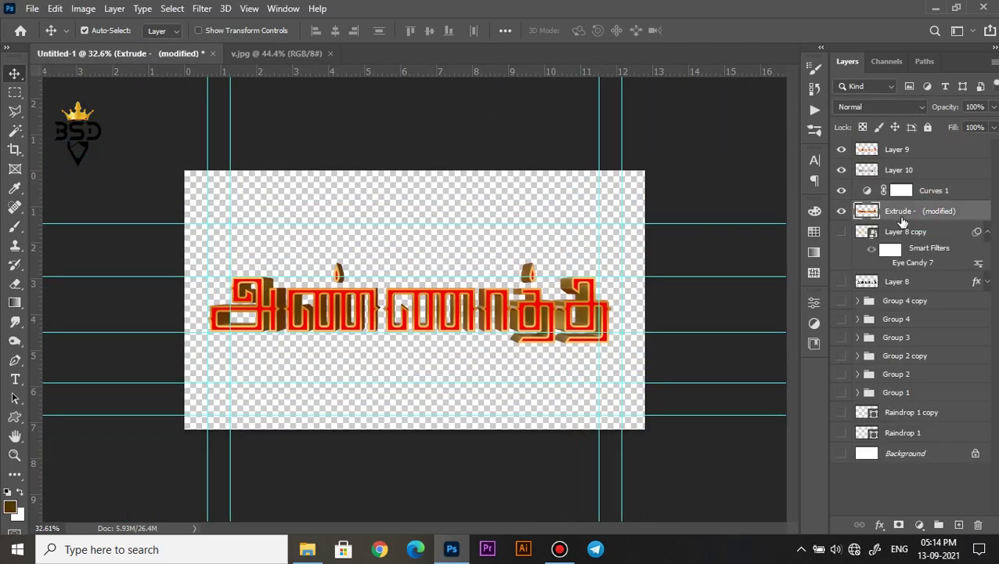
left_click(911, 150, "shift")
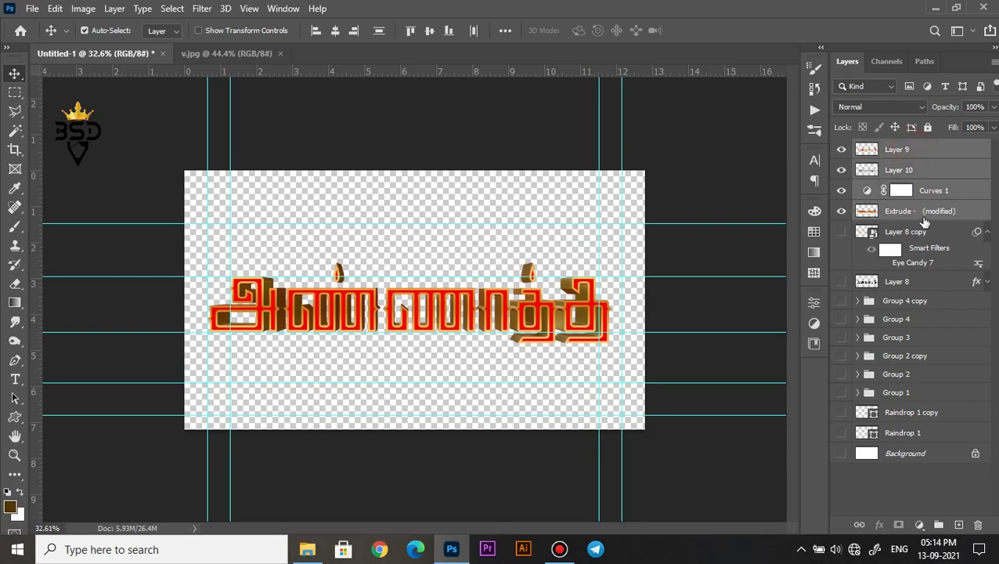
left_click_drag(475, 321, 437, 393)
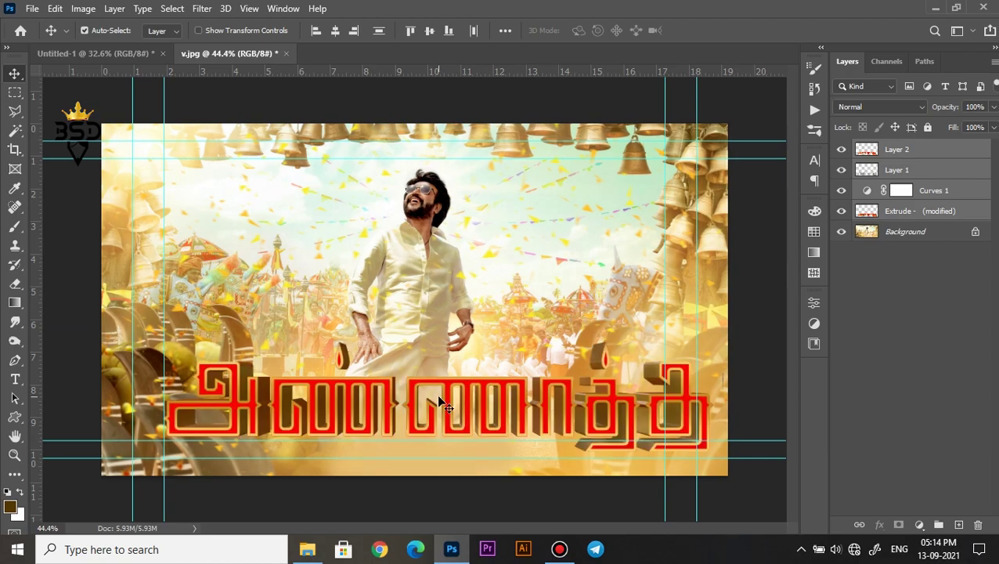
- Scale the lettering layers proportionally about their centre to 69.56% on the poster
key("ctrl+t")
left_click_drag(708, 343, 602, 358)
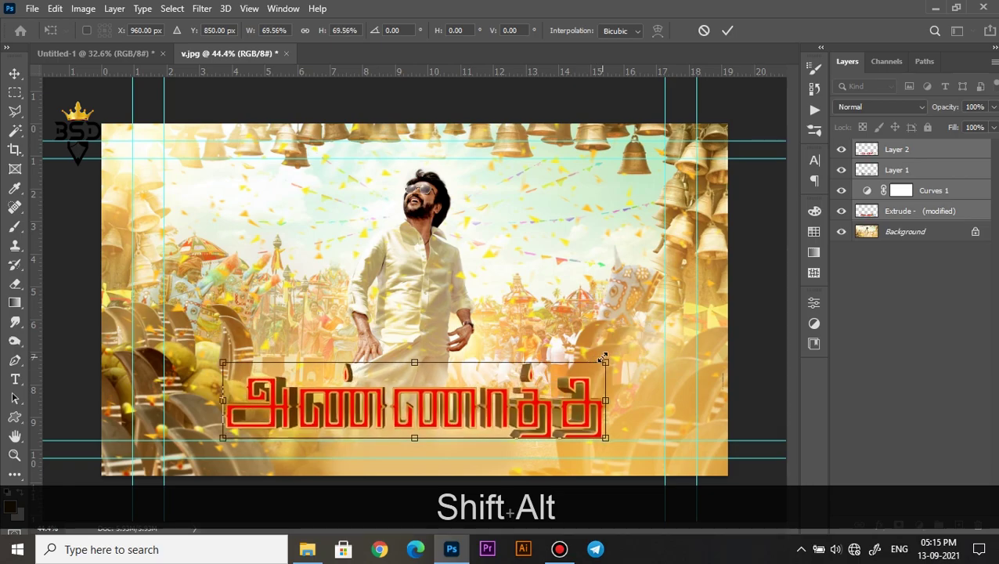
key("Return")
scroll(512, 408, "up", 5)
left_click_drag(512, 408, 615, 357)
- Set the opacity of the brown shading on Layer 1 to 100%
left_click(913, 174)
key("0")
scroll(379, 327, "down", 2)
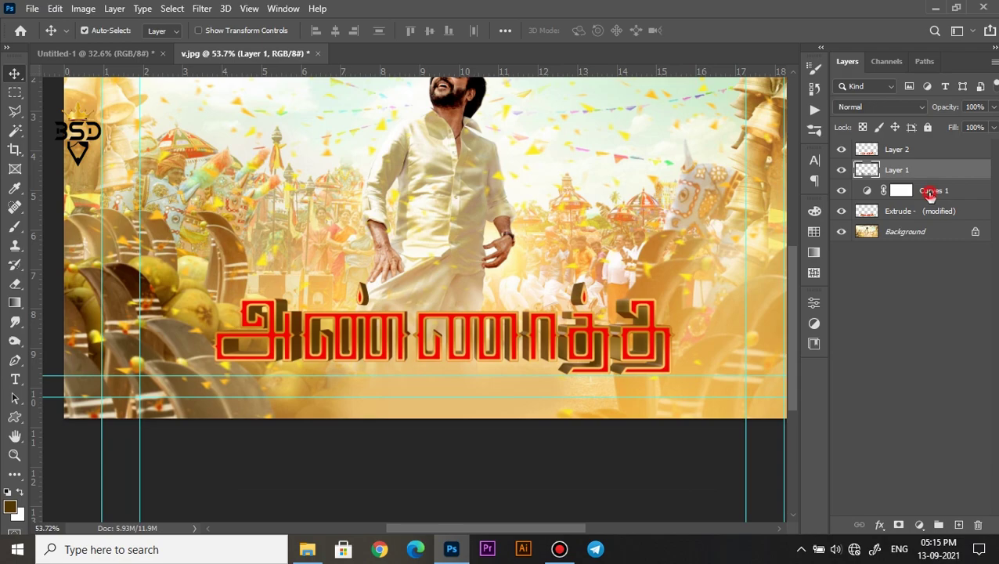
- Clip Curves 1 to the extrude layer and move its black point well inward to deepen the extruded sides
left_click(866, 191)
left_click_drag(659, 500, 703, 500)
left_click(689, 514)
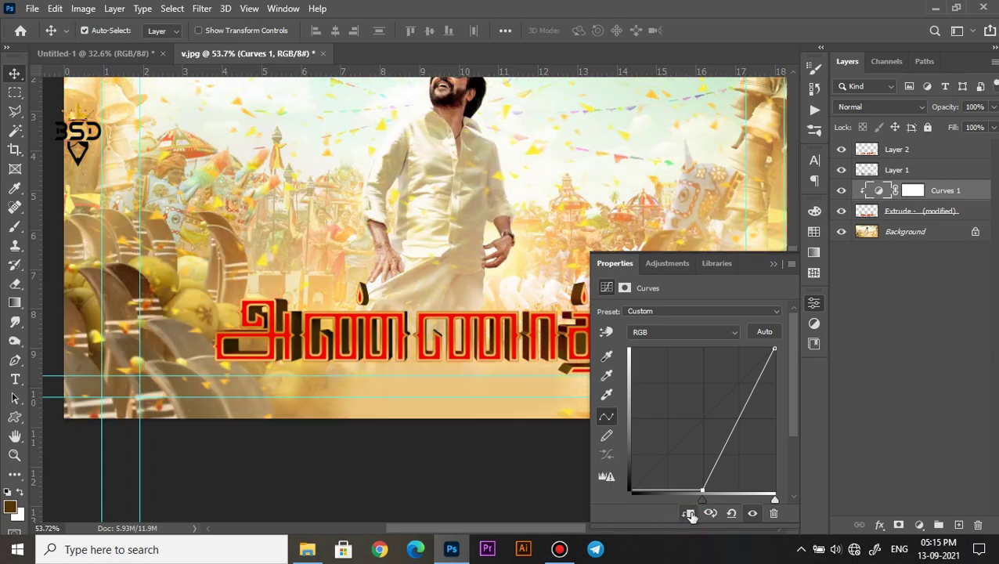
left_click_drag(700, 499, 696, 501)
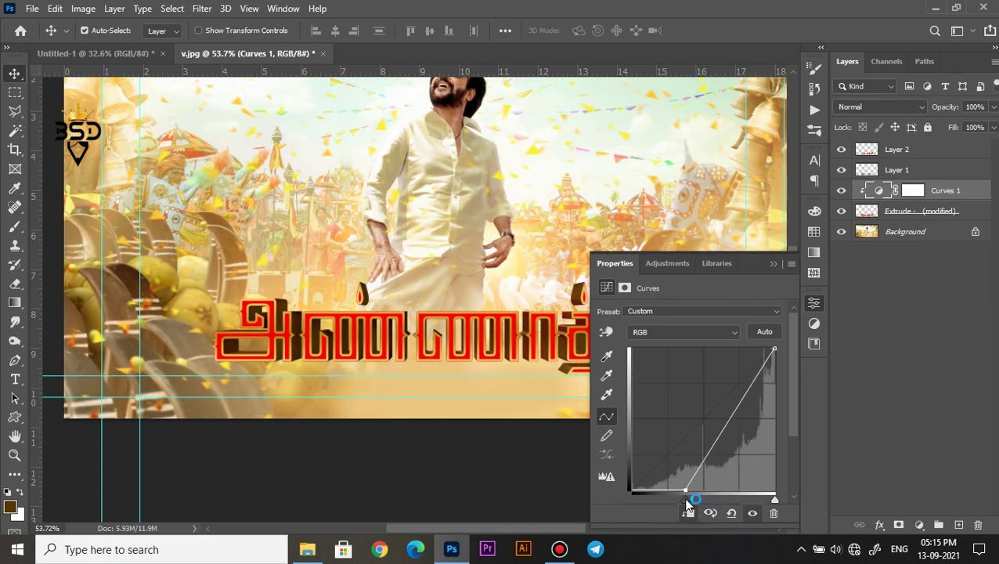
left_click(773, 264)
- Examine the darkened 3D lettering against the poster, both overall and close up on the first letters
scroll(555, 292, "down", 3)
scroll(427, 403, "up", 6)
key("space")
left_click_drag(414, 415, 522, 326)
scroll(522, 326, "up", 1)
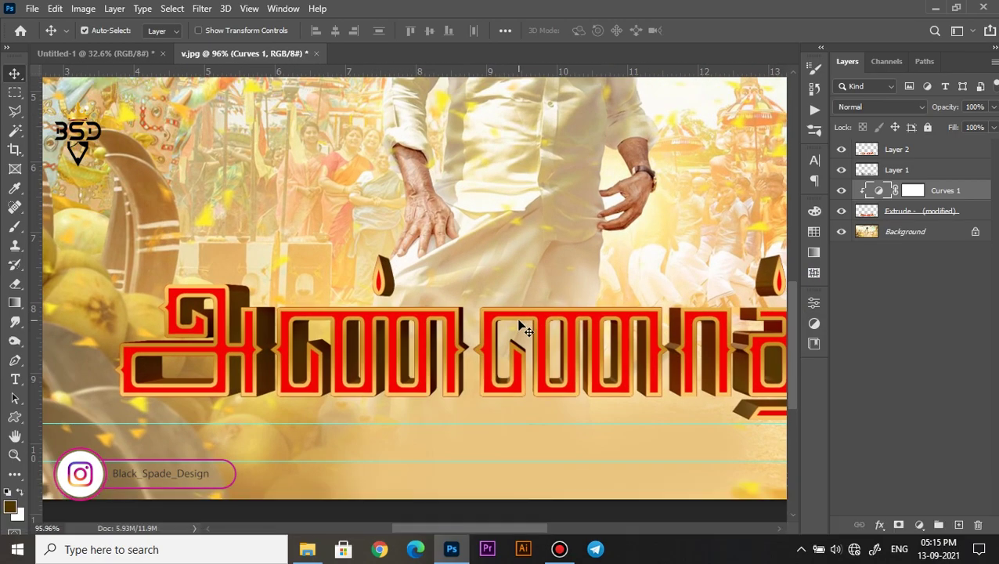
scroll(184, 396, "up", 2)
key("space")
left_click_drag(188, 394, 290, 383)
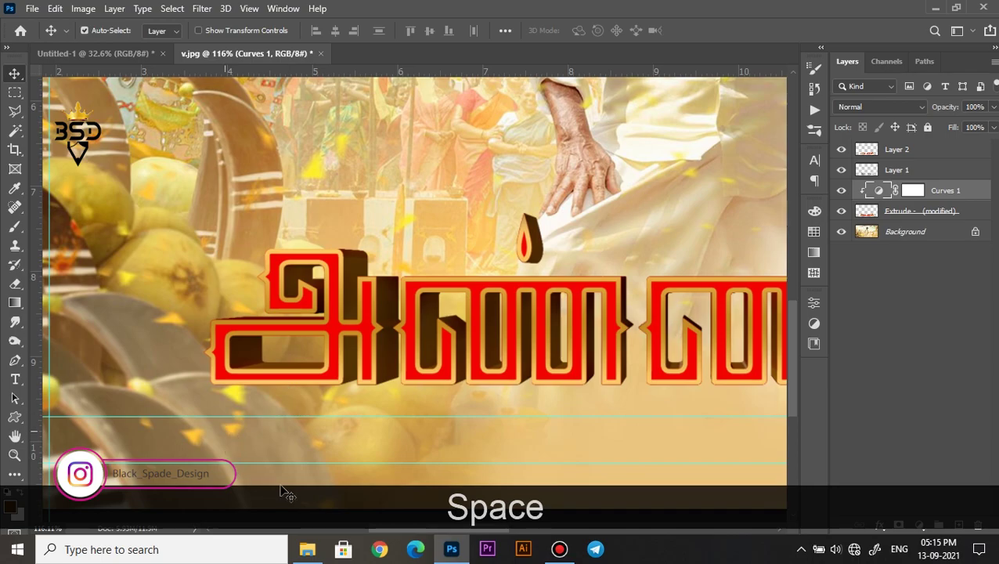
- Place the Flare image from File Explorer into the poster and move its layer to the top of the stack
left_click(307, 549)
left_click_drag(171, 108, 363, 362)
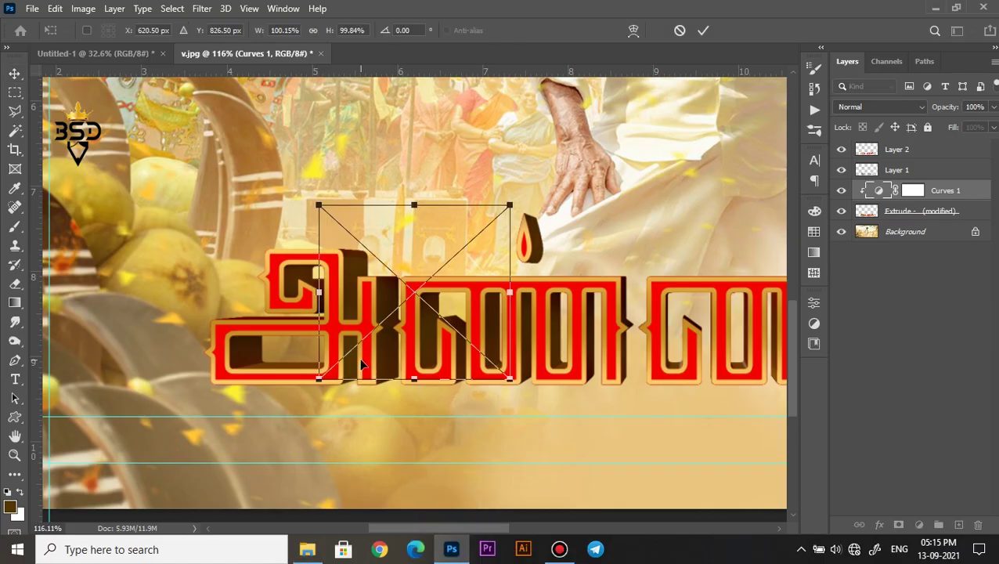
key("Return")
left_click_drag(893, 190, 892, 147)
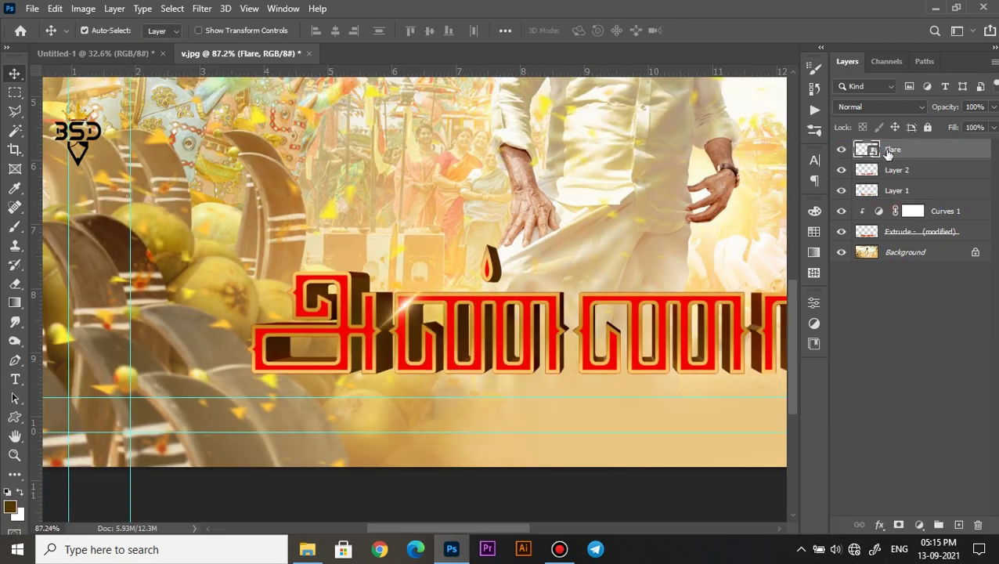
- Change the Flare layer's blend mode to Screen
scroll(393, 339, "up", 2)
left_click(884, 109)
left_click(849, 227)
- Rotate and resize the flare, and position it on the gold edge of the first letter
key("ctrl+t")
left_click_drag(626, 274, 601, 236)
left_click_drag(606, 289, 570, 293)
left_click_drag(520, 298, 555, 209)
key("Return")
scroll(413, 302, "up", 5)
key("ctrl+t")
key("Return")
scroll(508, 252, "down", 6)
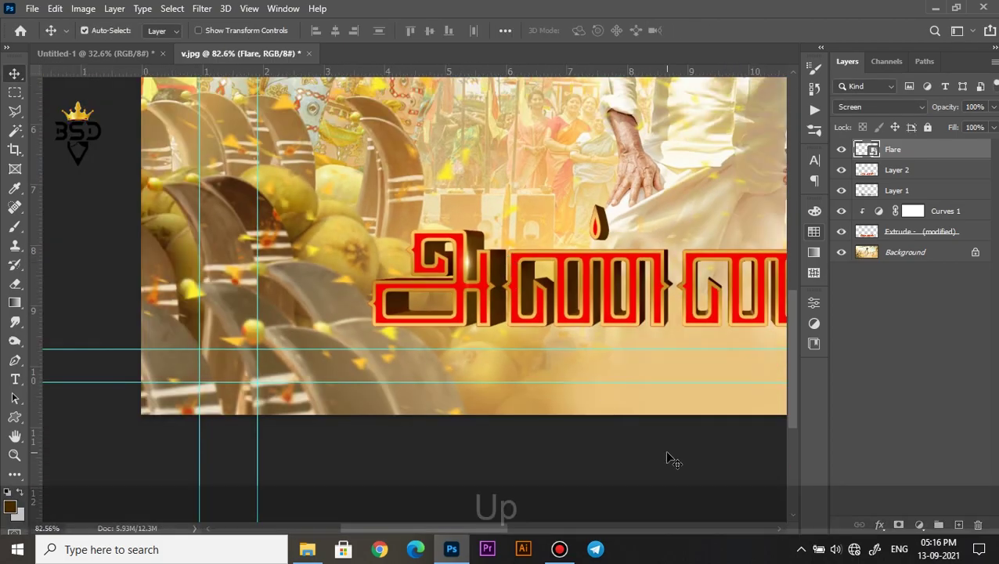
- Clip a Hue/Saturation adjustment to the Flare layer and merge the two into one layer
scroll(474, 311, "up", 3)
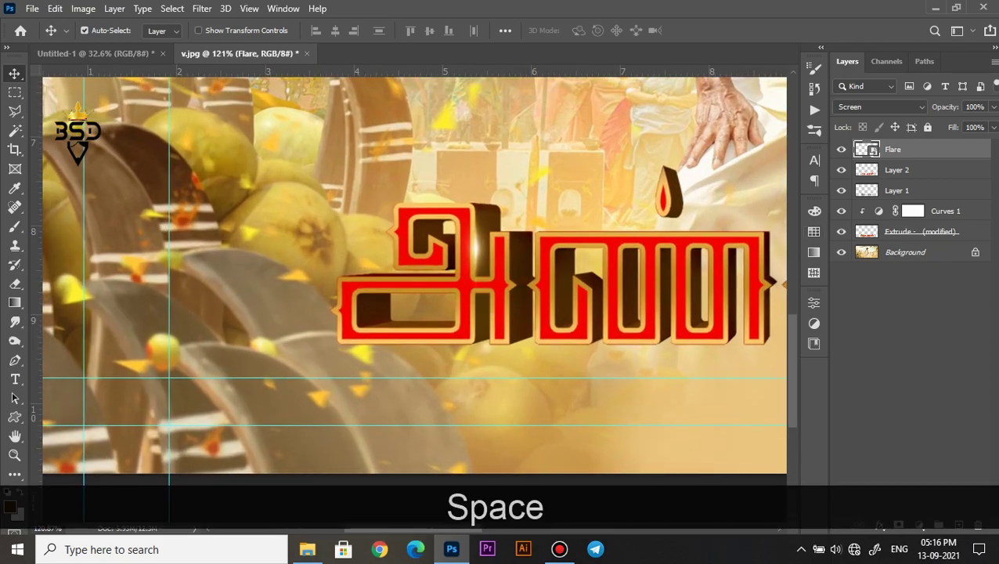
left_click(919, 524)
left_click(930, 387)
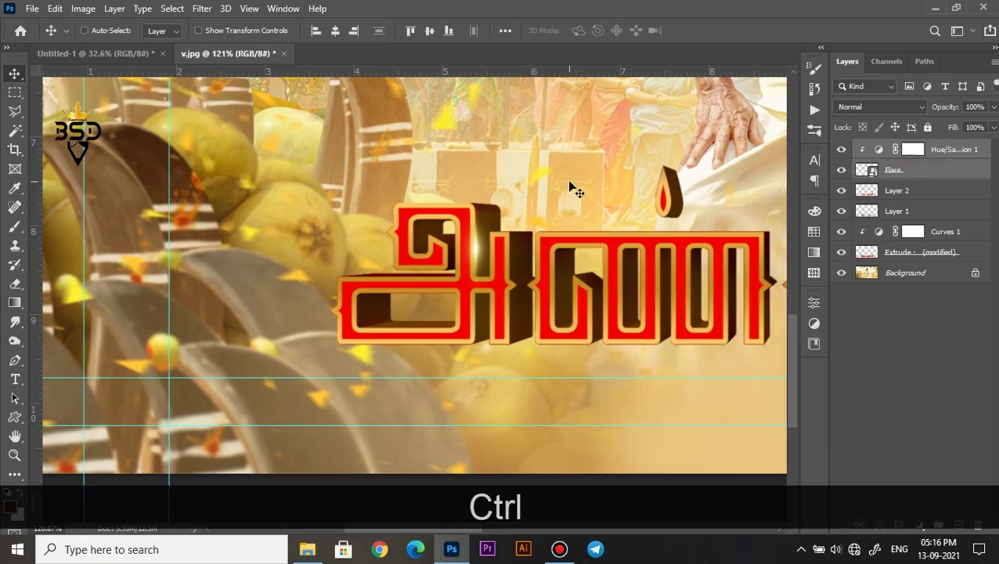
key("ctrl+e")
scroll(452, 266, "down", 1)
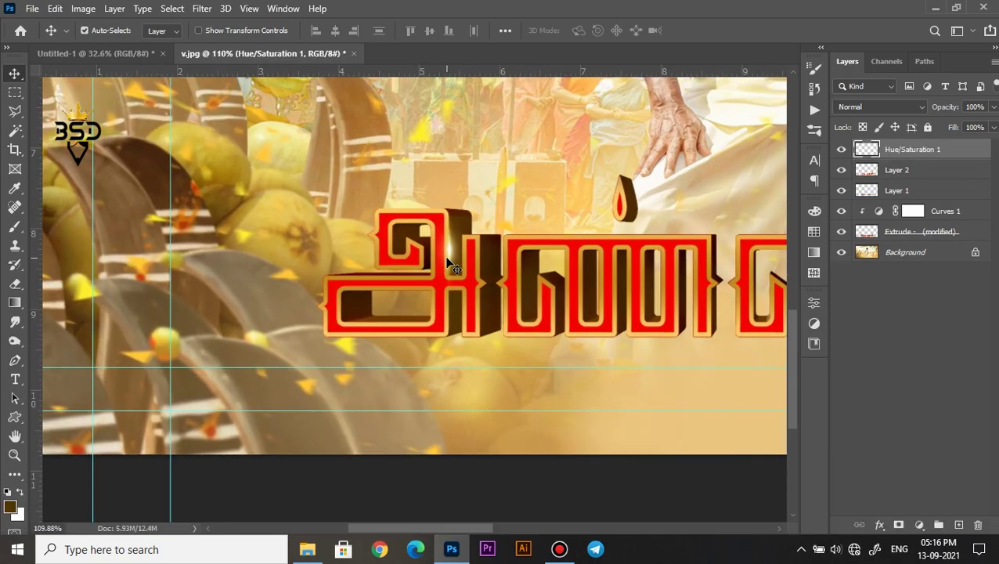
- Duplicate the merged flare layer and position the copy on the lower inner hook of the second letter
key("ctrl+j")
key("ctrl+t")
left_click_drag(450, 267, 582, 313)
key("Down")
key("Down")
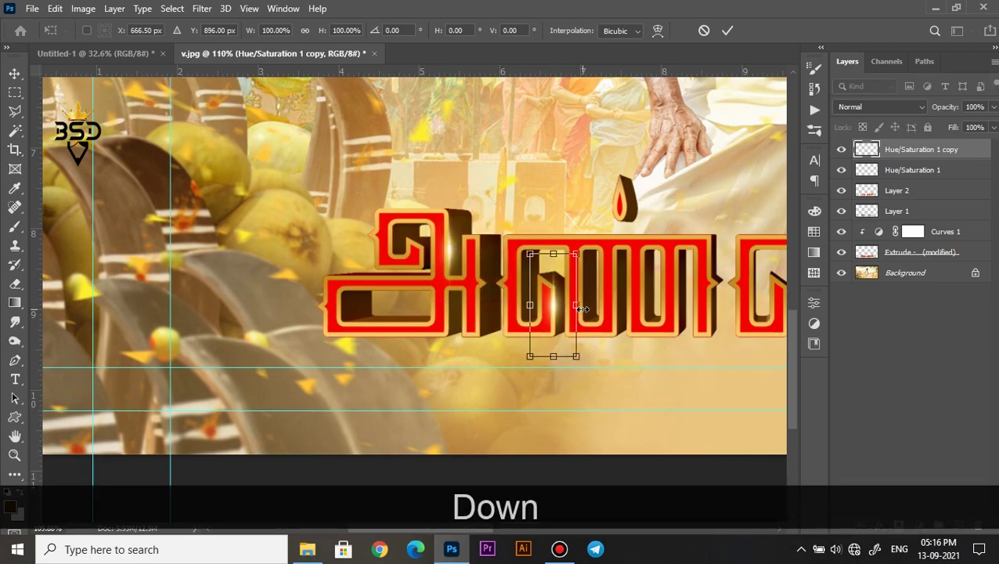
key("Down")
key("Return")
- Duplicate the flare again and align the copy with the gold edge near the second letter's final stroke
scroll(587, 310, "down", 1)
left_click_drag(588, 311, 471, 270)
key("ctrl+j")
key("ctrl+t")
key("Return")
key("Right")
key("Right")
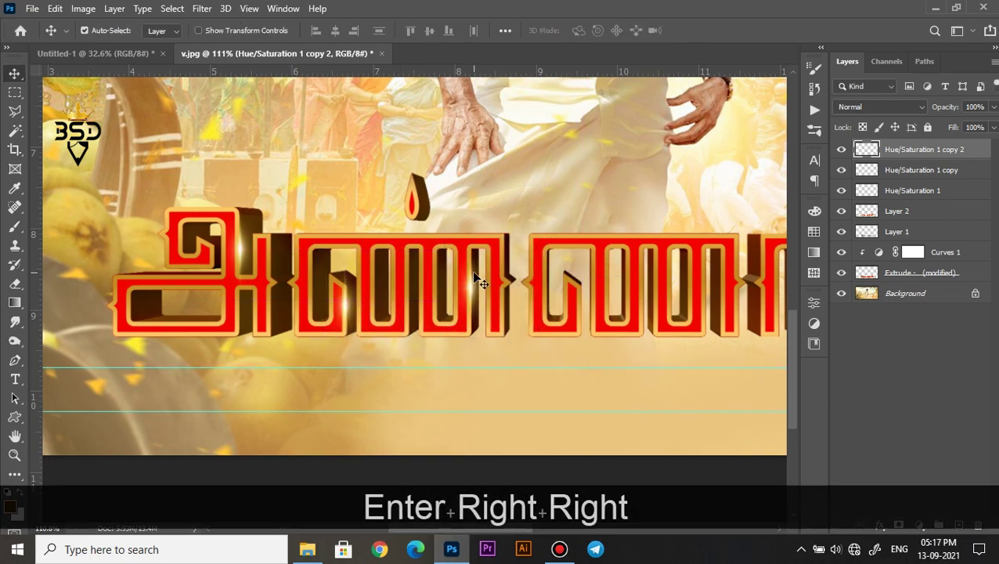
scroll(478, 280, "down", 3)
key("Left")
- Add another flare copy and position it on the inner hook of the third letter
key("ctrl+j")
key("ctrl+t")
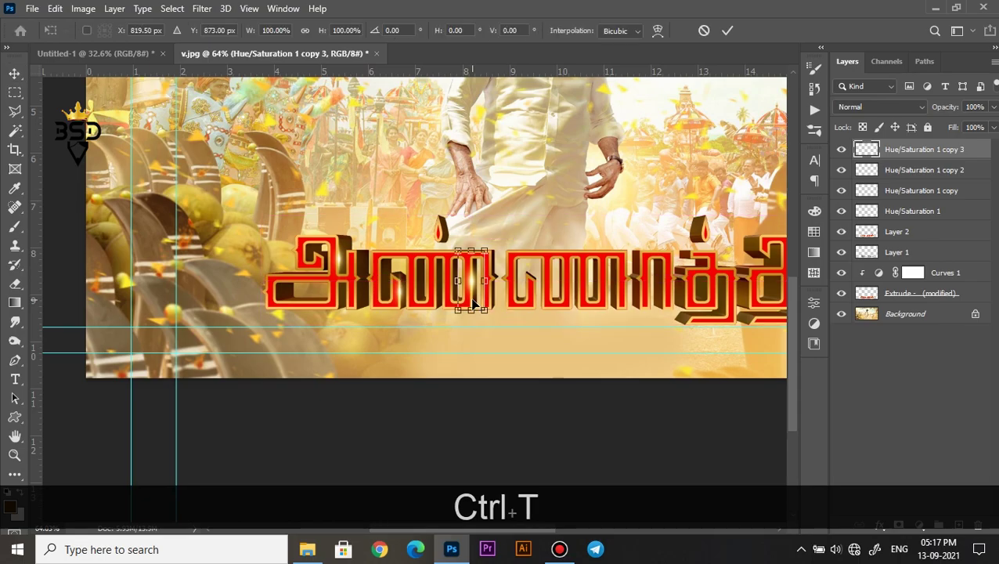
scroll(550, 294, "up", 2)
left_click_drag(509, 286, 440, 256)
scroll(560, 284, "up", 3)
key("Return")
key("Left")
key("Left")
- Place four more vertical flare copies along the gold edges of the remaining letters, through the last letter
left_click_drag(356, 255, 638, 264)
scroll(535, 240, "up", 1)
scroll(476, 278, "down", 1)
left_click_drag(638, 264, 713, 258)
key("Right")
key("Up")
key("Up")
key("Up")
key("Up")
key("Up")
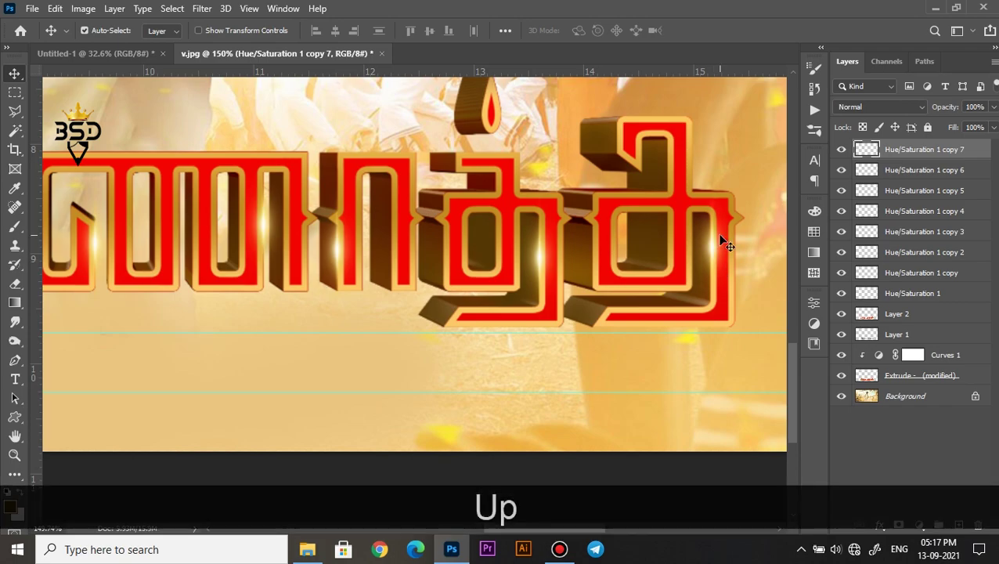
- Duplicate the flare, rotate the copy to horizontal, and align it with the top edge of the last letter
key("ctrl+j")
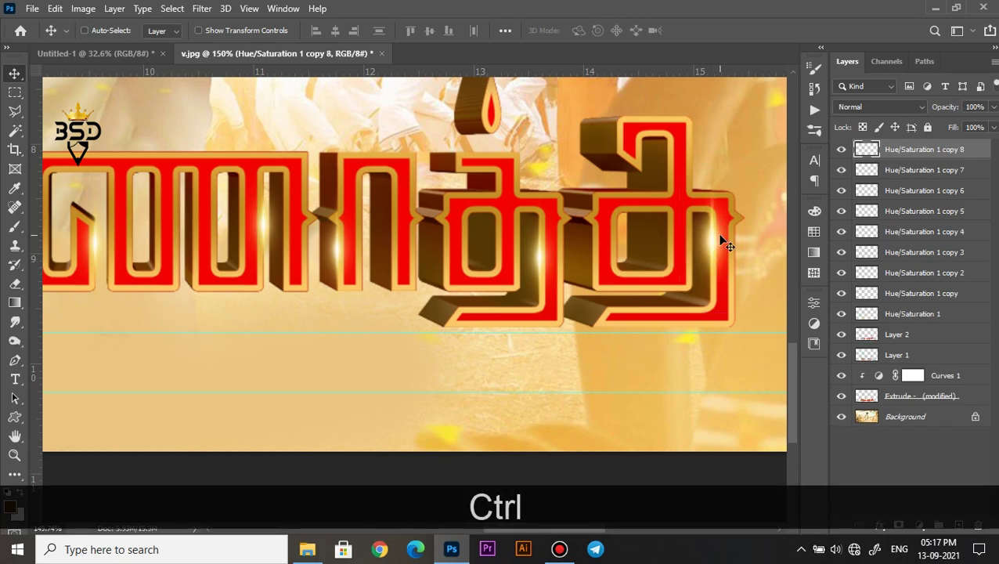
key("ctrl+t")
left_click_drag(662, 161, 595, 347)
left_click_drag(713, 247, 653, 120)
left_click_drag(724, 157, 707, 148)
key("Up")
key("Up")
key("Up")
key("Up")
key("Return")
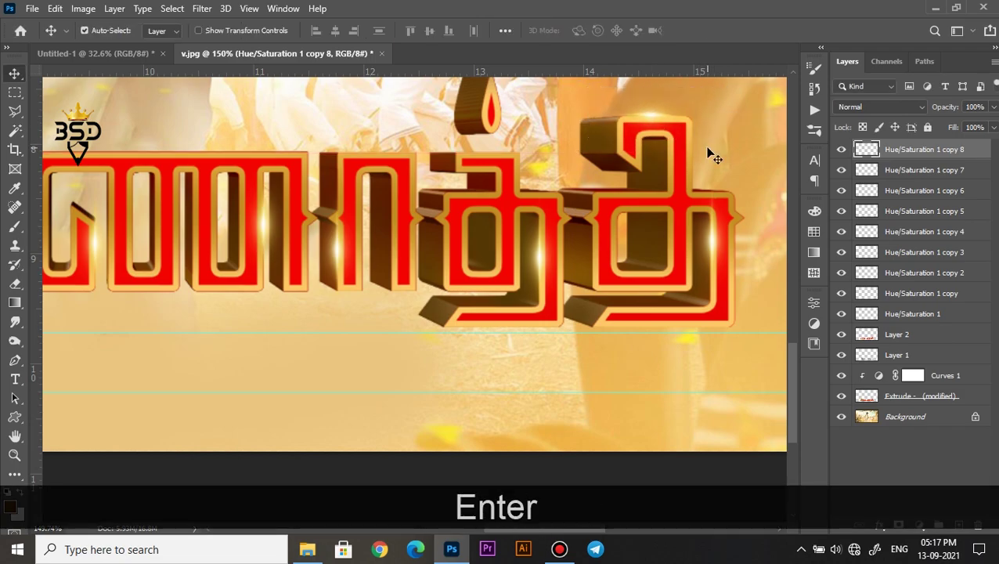
scroll(665, 131, "up", 1)
key("ctrl+t")
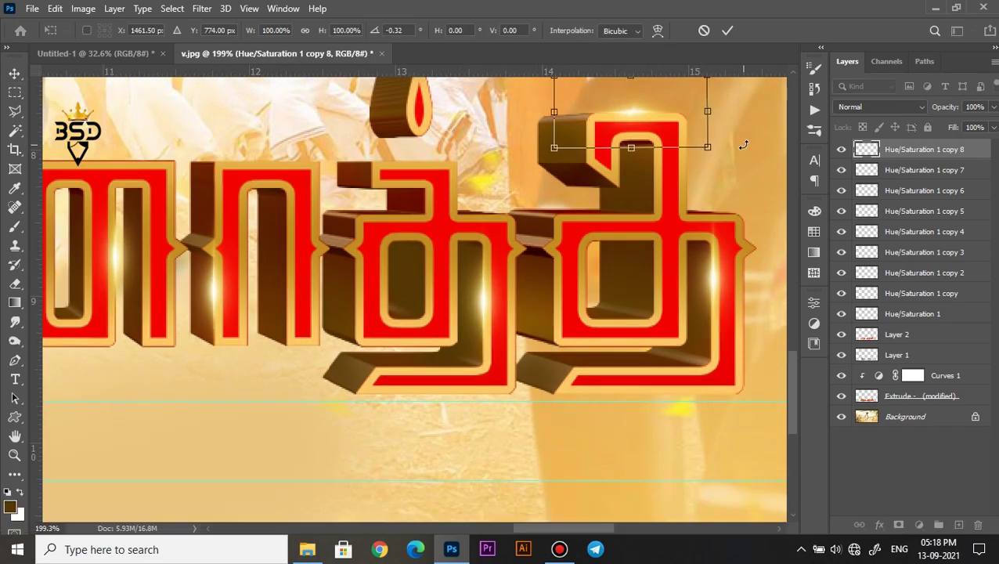
key("Return")
scroll(702, 180, "down", 4)
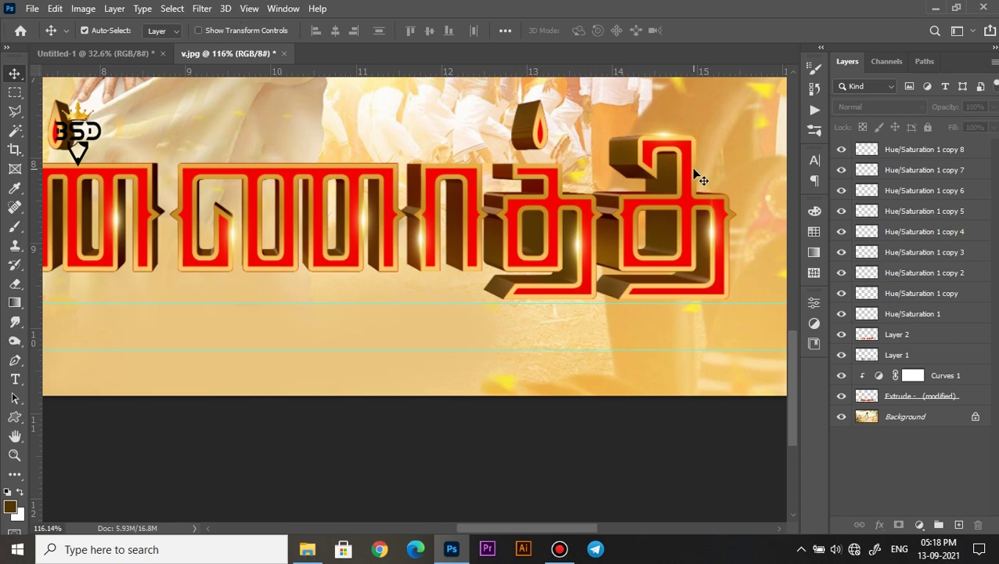
- Duplicate the horizontal flare and move the copy to the top edge of the third letter
key("ctrl+j")
key("ctrl+t")
scroll(696, 173, "down", 4)
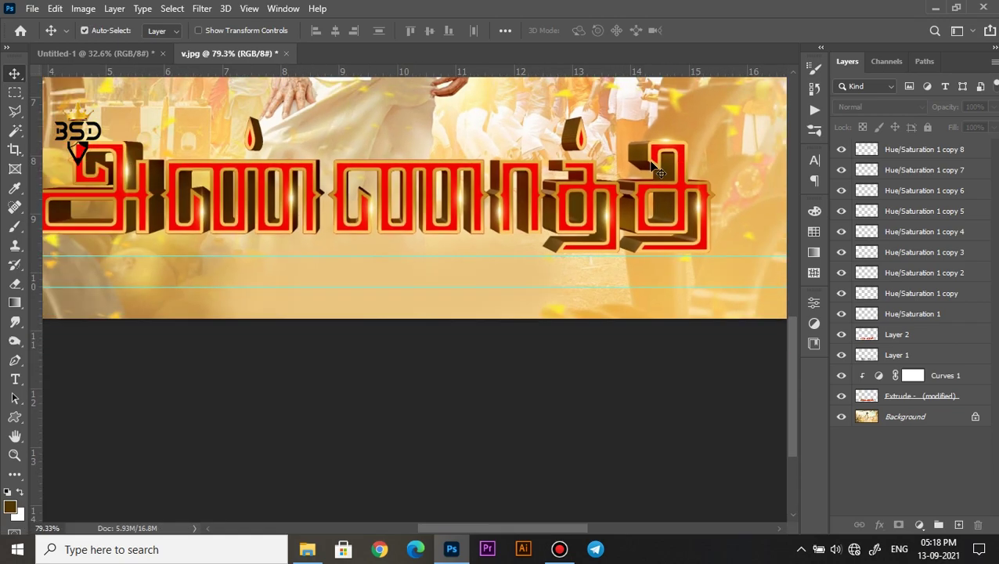
left_click(893, 150)
key("ctrl+j")
key("ctrl+t")
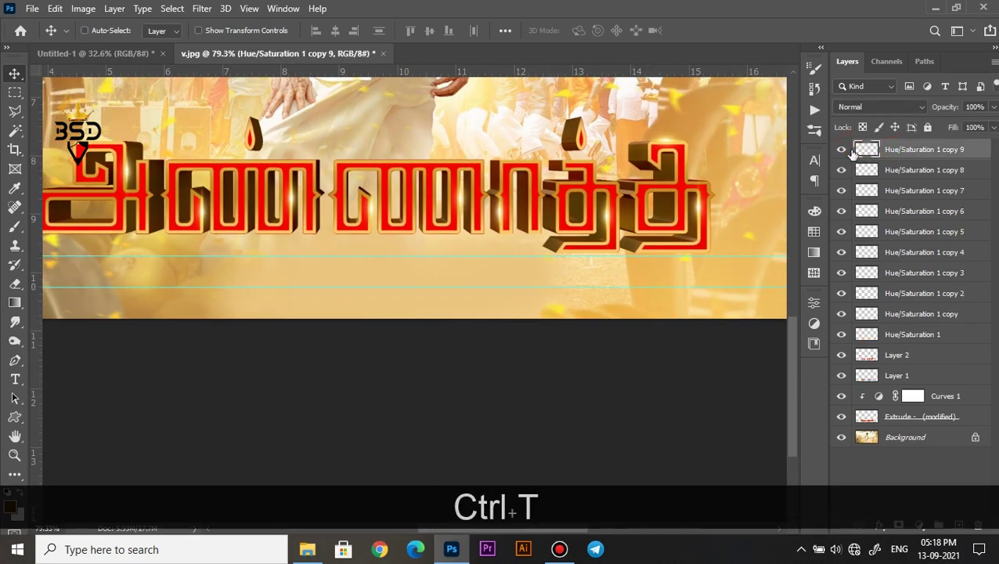
left_click_drag(678, 143, 425, 160)
key("Return")
- Nudge the third letter's horizontal flare up onto the gold border and rotate it slightly to match the edge
scroll(350, 133, "up", 2)
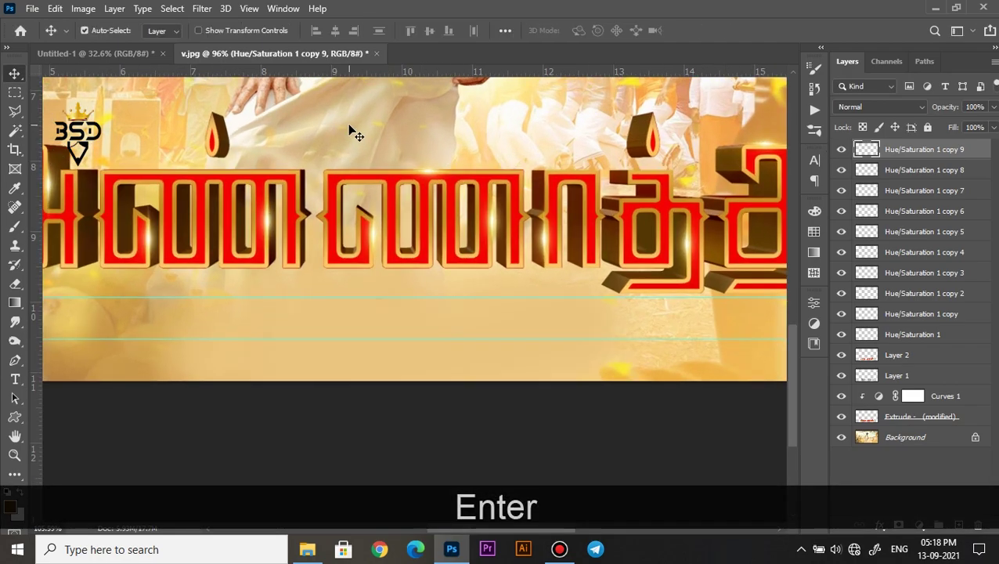
key("Up")
scroll(407, 164, "up", 1)
key("Up")
scroll(447, 189, "up", 1)
key("ctrl+t")
scroll(533, 187, "up", 1)
left_click_drag(590, 189, 588, 186)
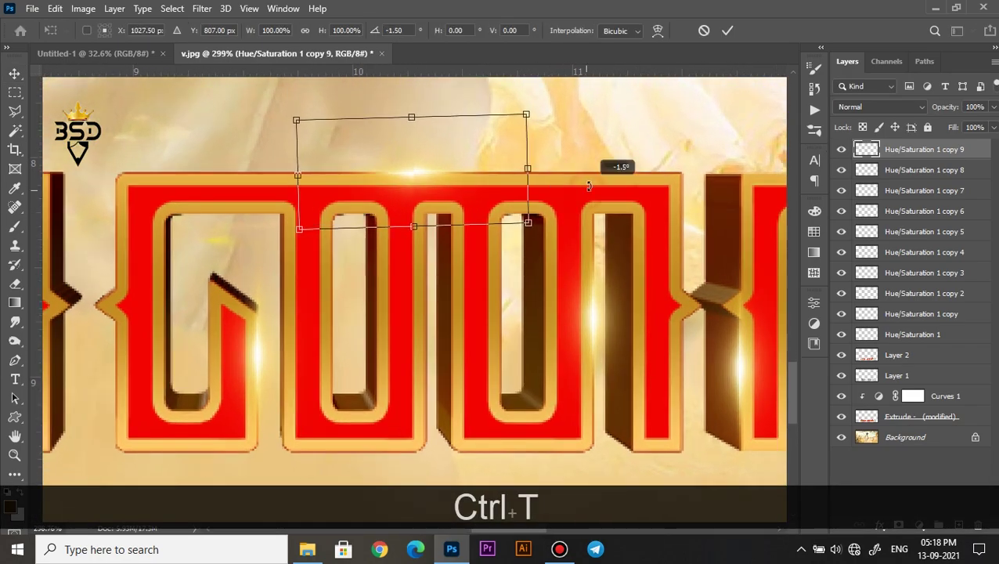
key("Return")
- Add two more flare copies and position them on other gold edges of the lettering
scroll(474, 187, "down", 2)
key("space")
left_click_drag(424, 224, 570, 240)
key("ctrl+t")
left_click_drag(649, 198, 692, 198)
key("Return")
scroll(669, 203, "down", 2)
left_click_drag(618, 206, 593, 233)
scroll(403, 205, "up", 2)
scroll(593, 233, "up", 1)
left_click_drag(666, 213, 313, 162)
scroll(335, 205, "down", 2)
scroll(335, 208, "down", 4)
key("space")
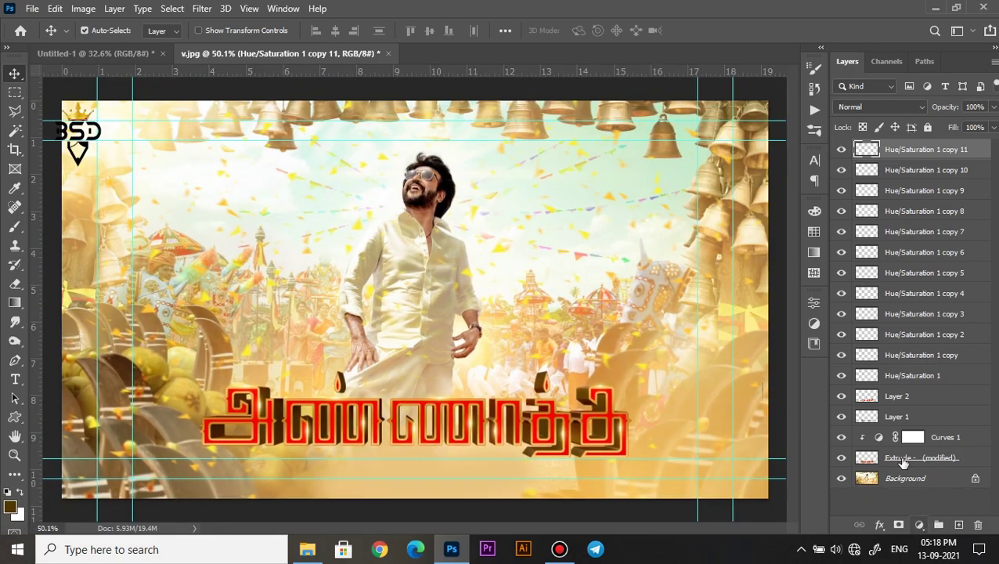
- Group the extruded lettering, its Curves adjustment, and all the flare layers above the background
left_click(893, 459)
left_click(921, 154, "shift")
key("ctrl+g")
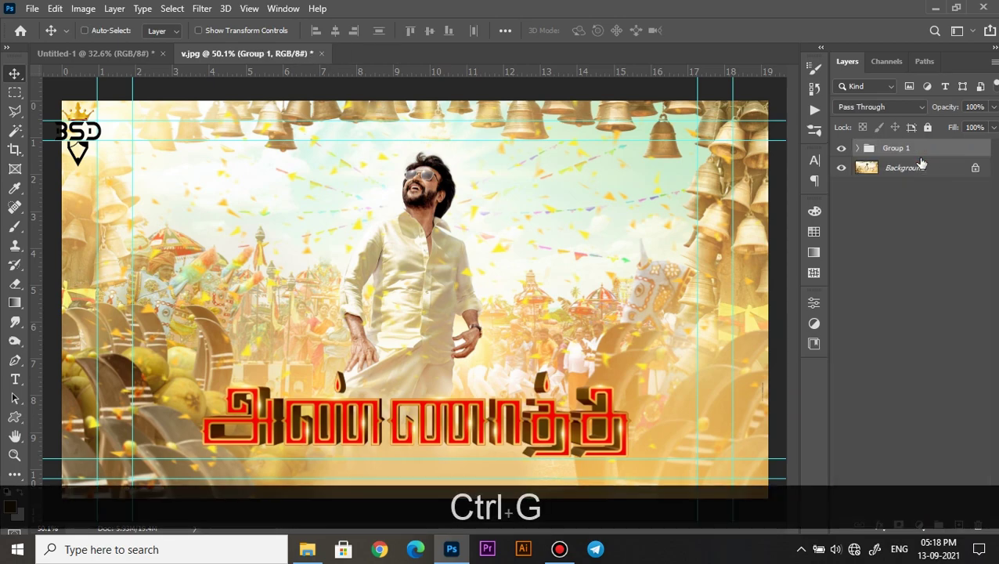
- Clip a Hue/Saturation adjustment to the lettering group, raising the saturation and slightly lowering the lightness
left_click(919, 523)
left_click(908, 376)
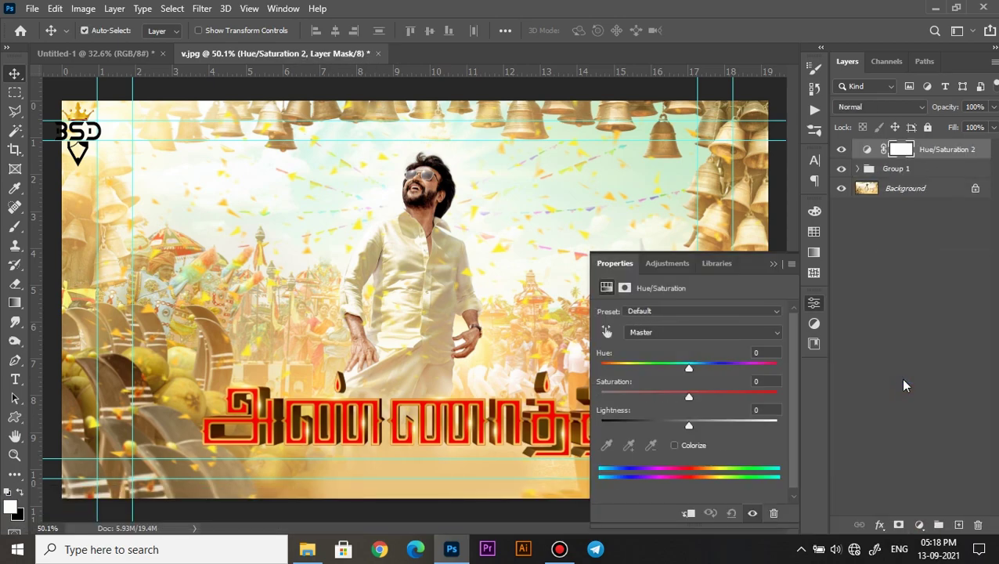
left_click(688, 513)
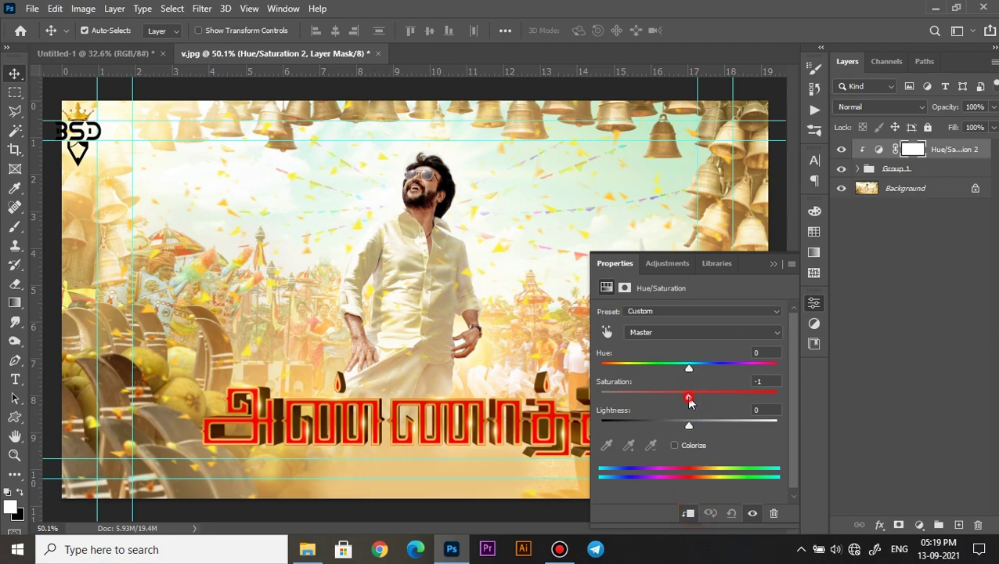
left_click_drag(689, 425, 679, 426)
left_click_drag(721, 398, 722, 397)
left_click(774, 263)
- Add a Levels adjustment clipped to the lettering group, with the black input level at about 19
left_click(919, 524)
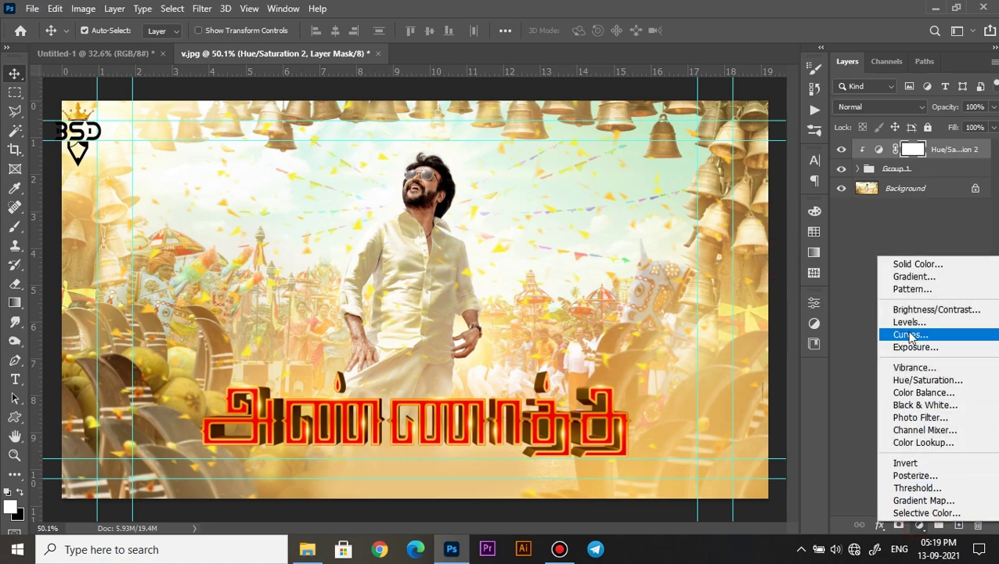
left_click(908, 321)
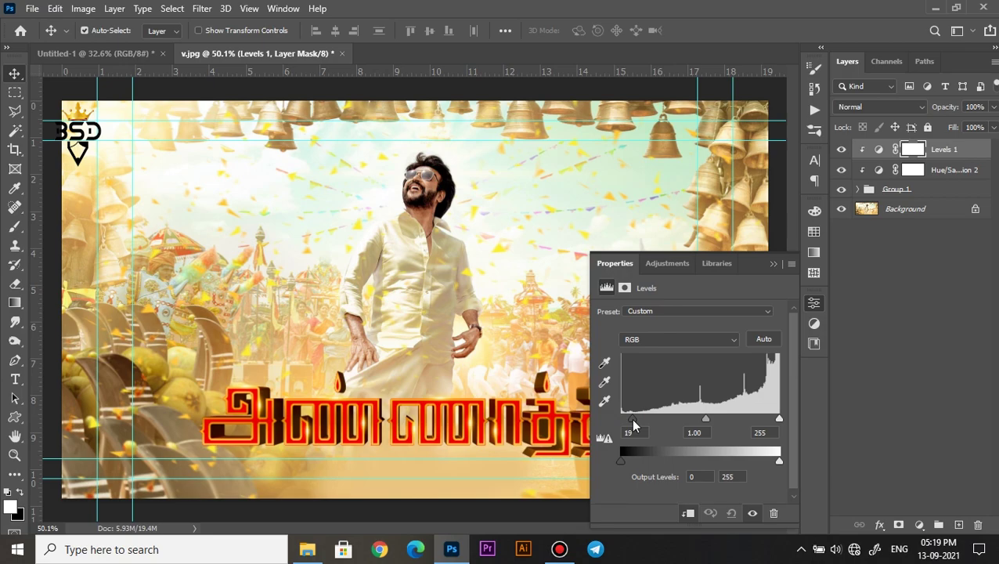
left_click(774, 265)
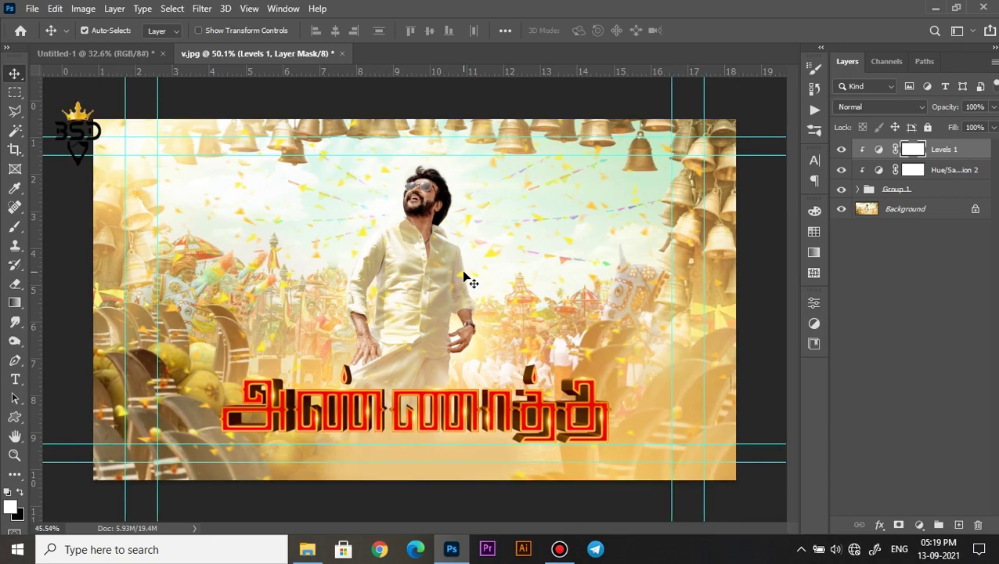
- Select the lettering group with its two adjustments and shift the whole title slightly to the right on the poster
scroll(468, 279, "up", 2)
left_click_drag(468, 279, 518, 250)
scroll(518, 251, "down", 3)
left_click(907, 194, "shift")
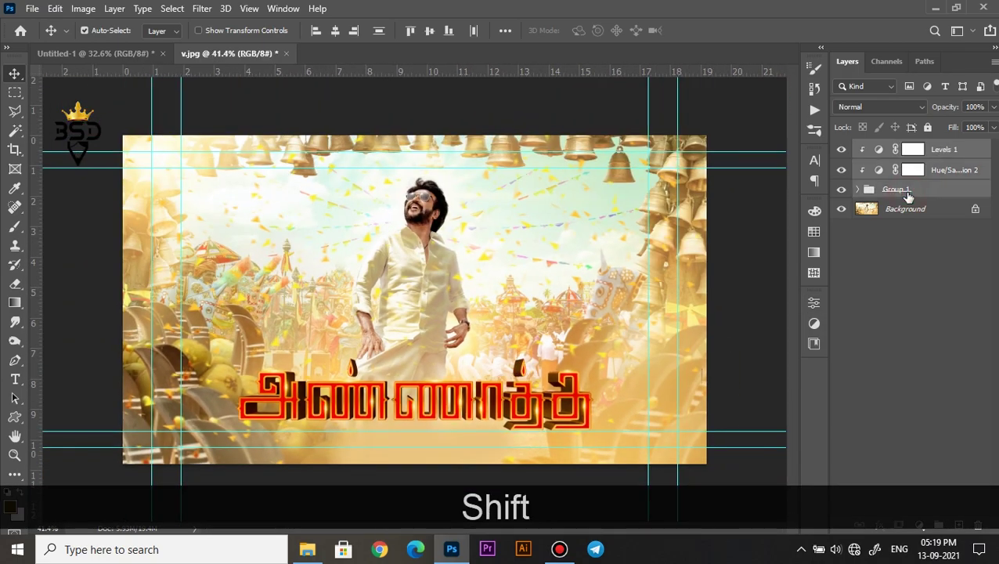
key("ctrl+t")
mouse_move(511, 392)
left_mouse_down()
mouse_move(520, 385)
mouse_move(523, 400)
left_mouse_up()
key("Return")
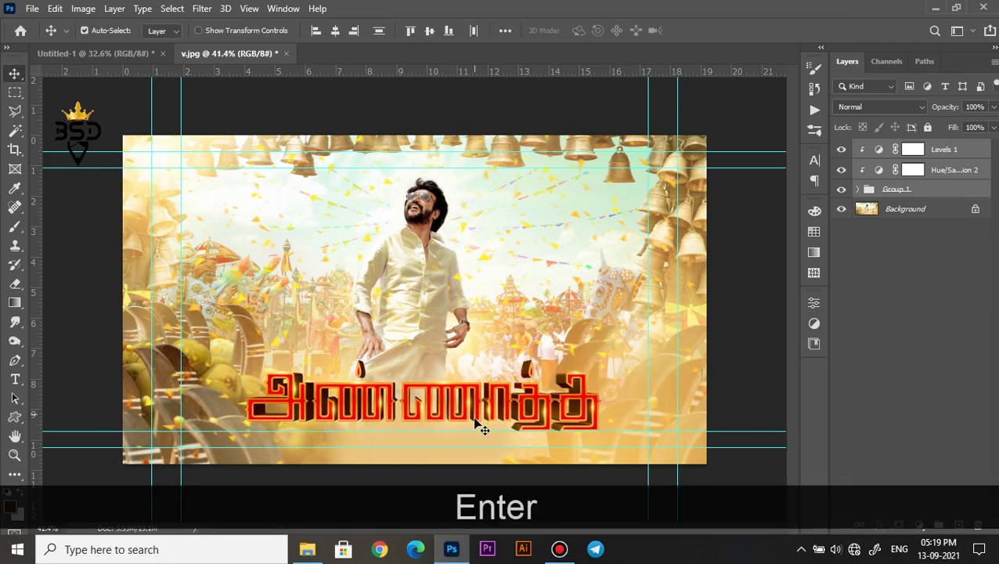
- Hide the guides and fit the whole poster on screen
scroll(501, 407, "up", 2)
scroll(510, 355, "down", 3)
key("ctrl+h")
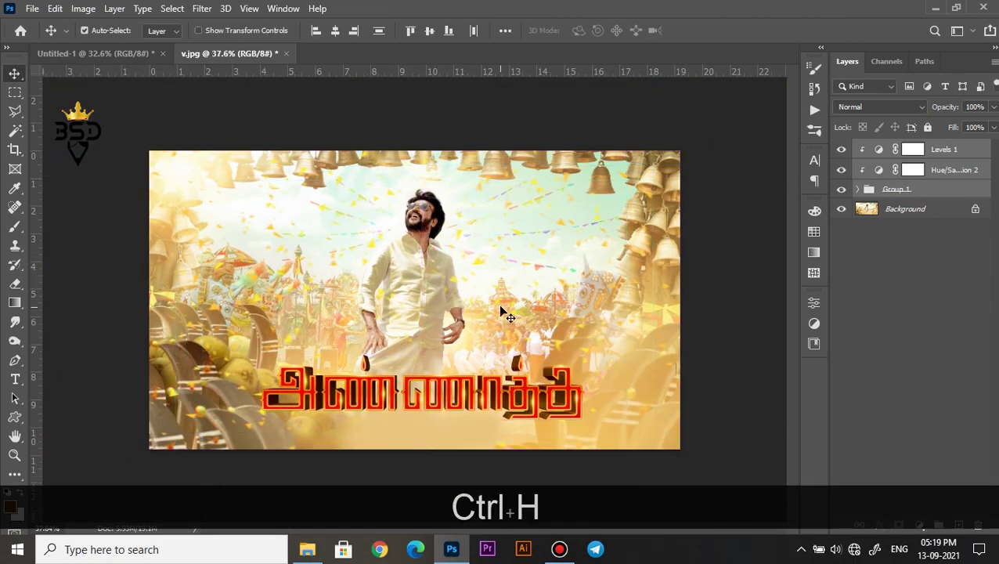
key("z")
right_click(487, 268)
left_click(512, 276)
key("v")
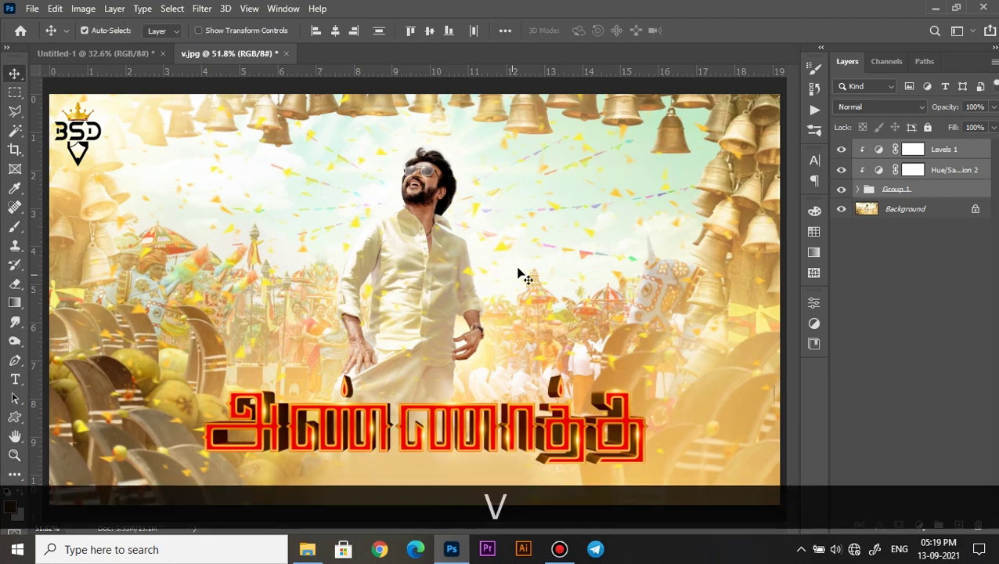